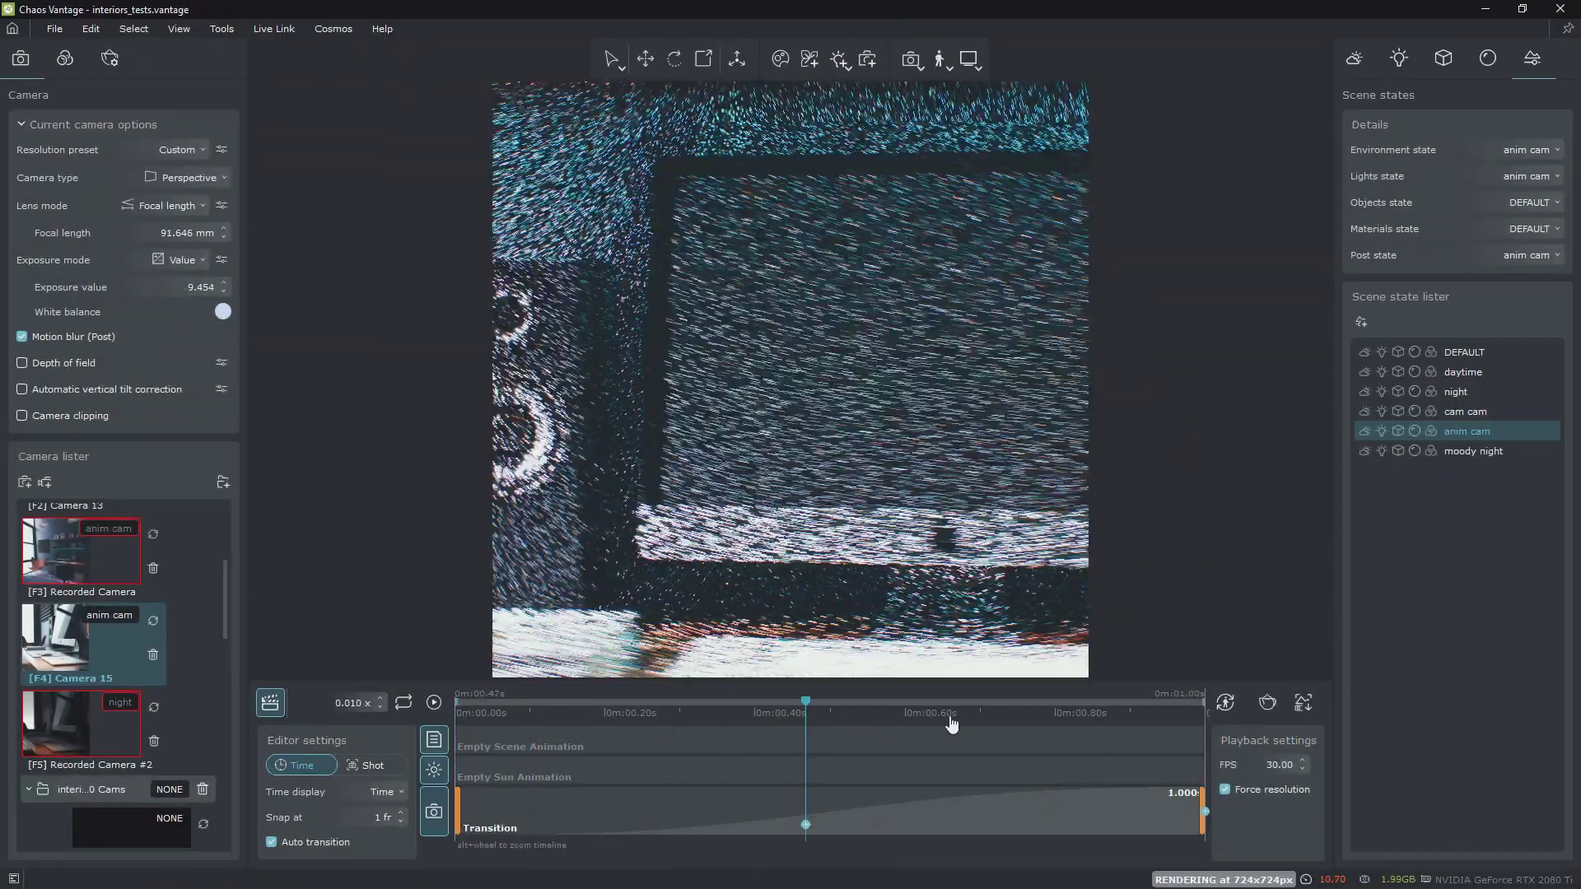
# Step: Delete the opening transition and the camera shot at the start of the timeline's camera track
pyautogui.moveTo(942, 717); pyautogui.dragTo(437, 710)
pyautogui.press('space')
pyautogui.rightClick(460, 825)
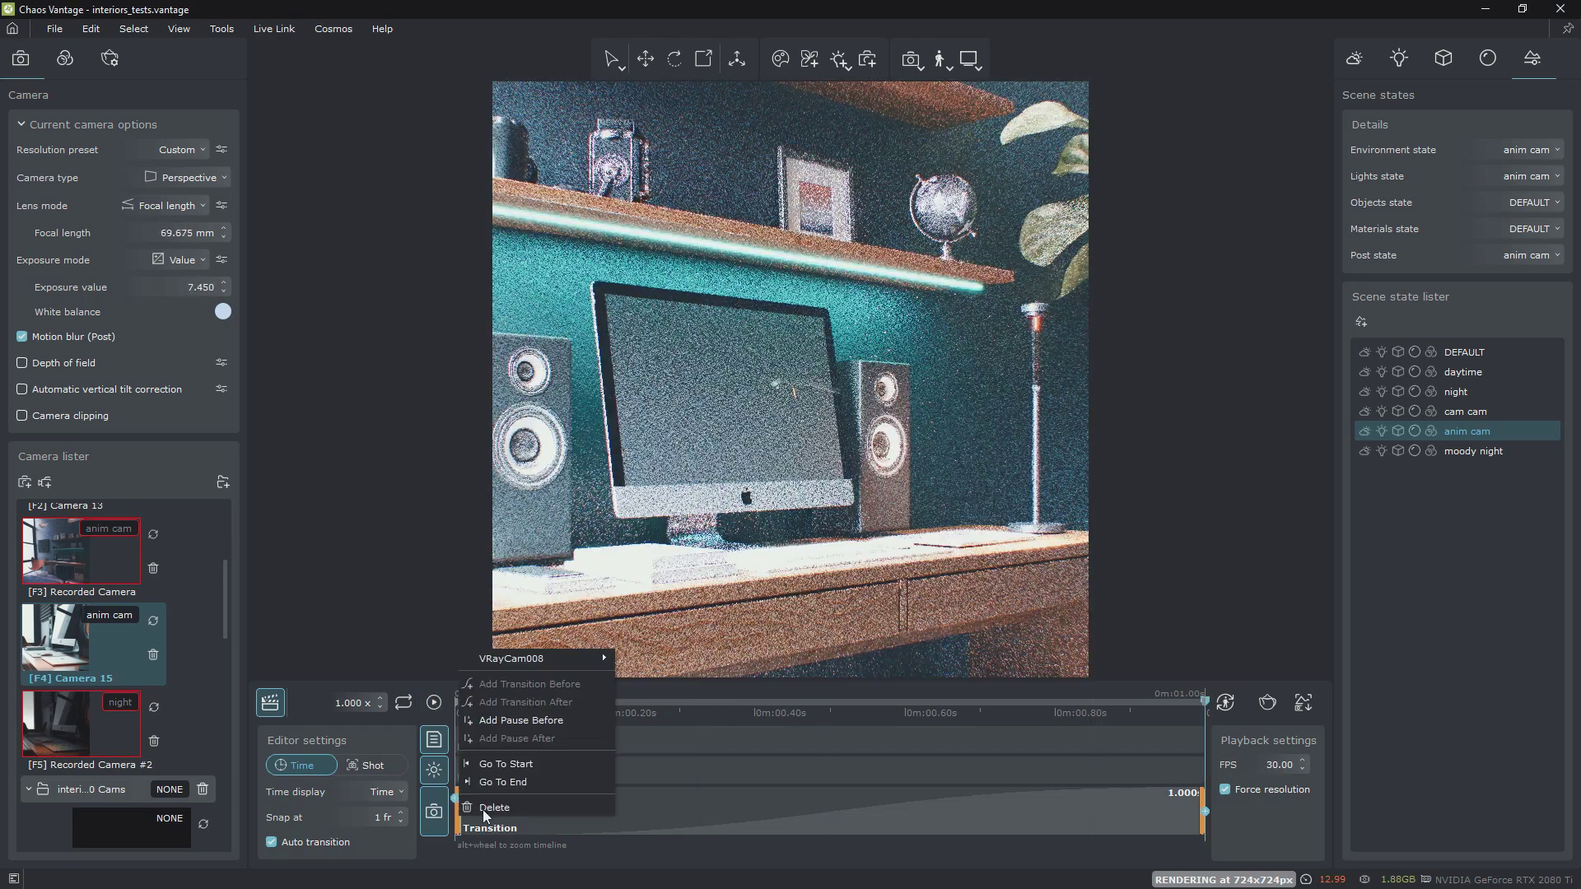
pyautogui.click(484, 811)
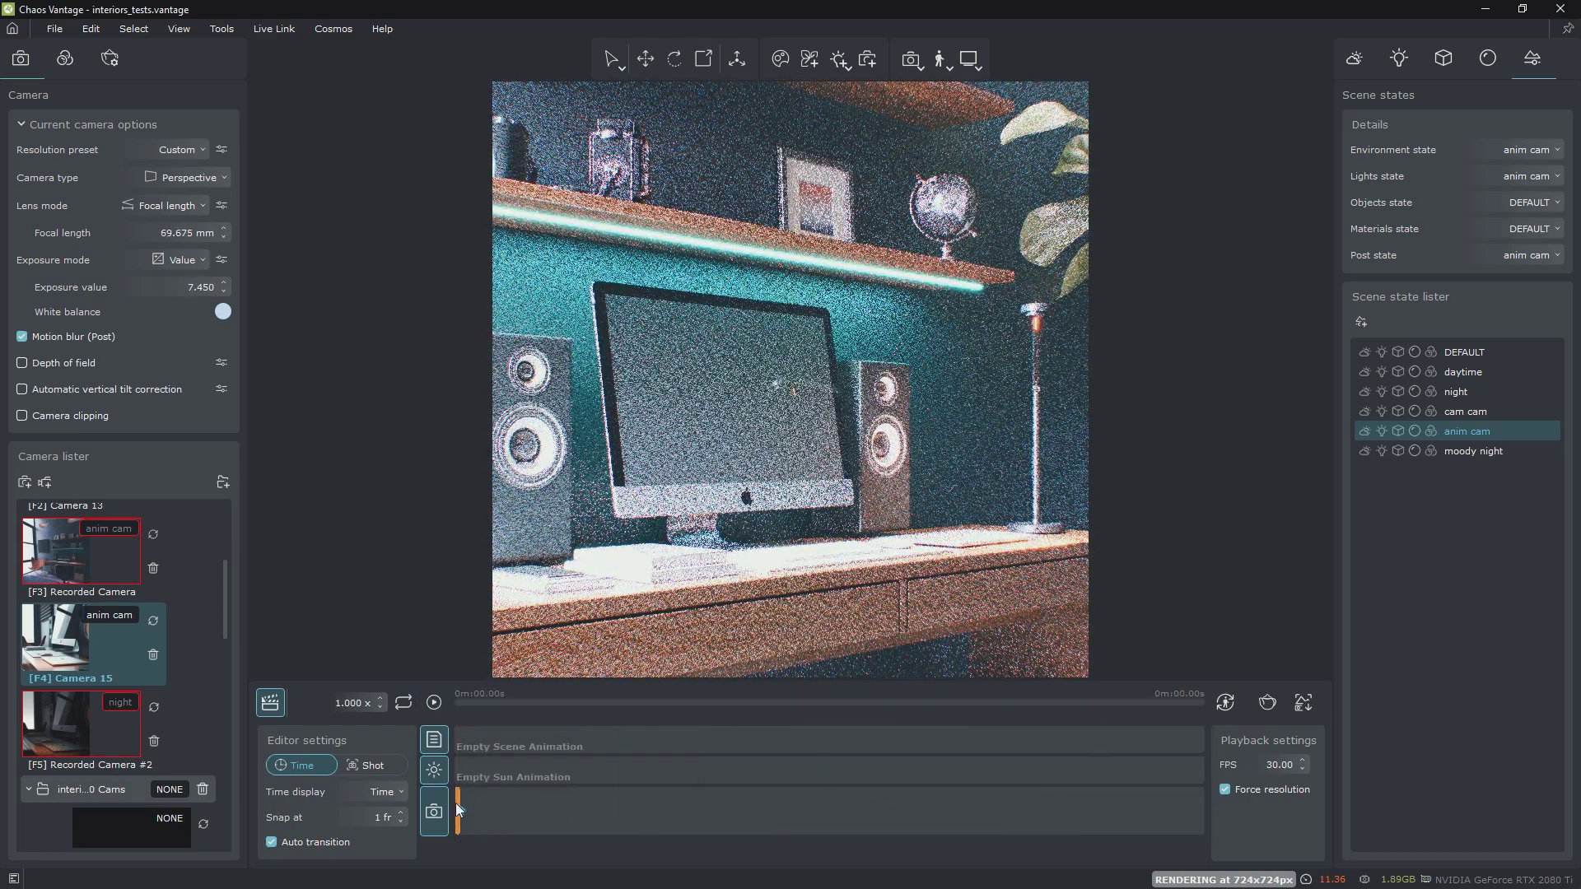
pyautogui.rightClick(459, 807)
pyautogui.click(494, 796)
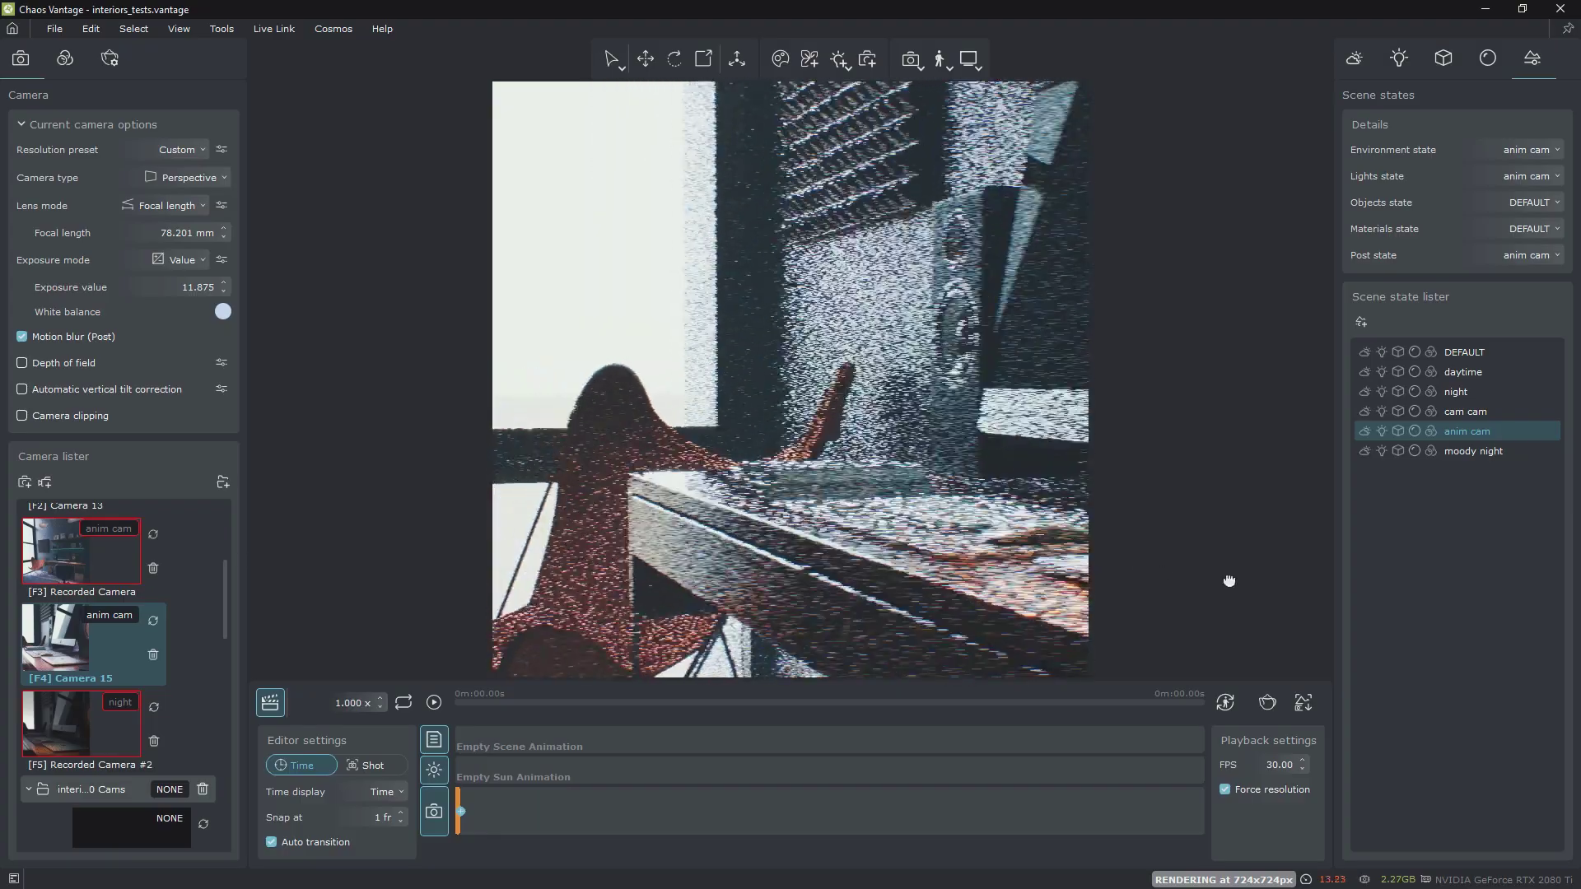
pyautogui.moveTo(1228, 580); pyautogui.dragTo(744, 520, button='middle')
pyautogui.scroll(5, 878, 500)
pyautogui.scroll(-5, 878, 500)
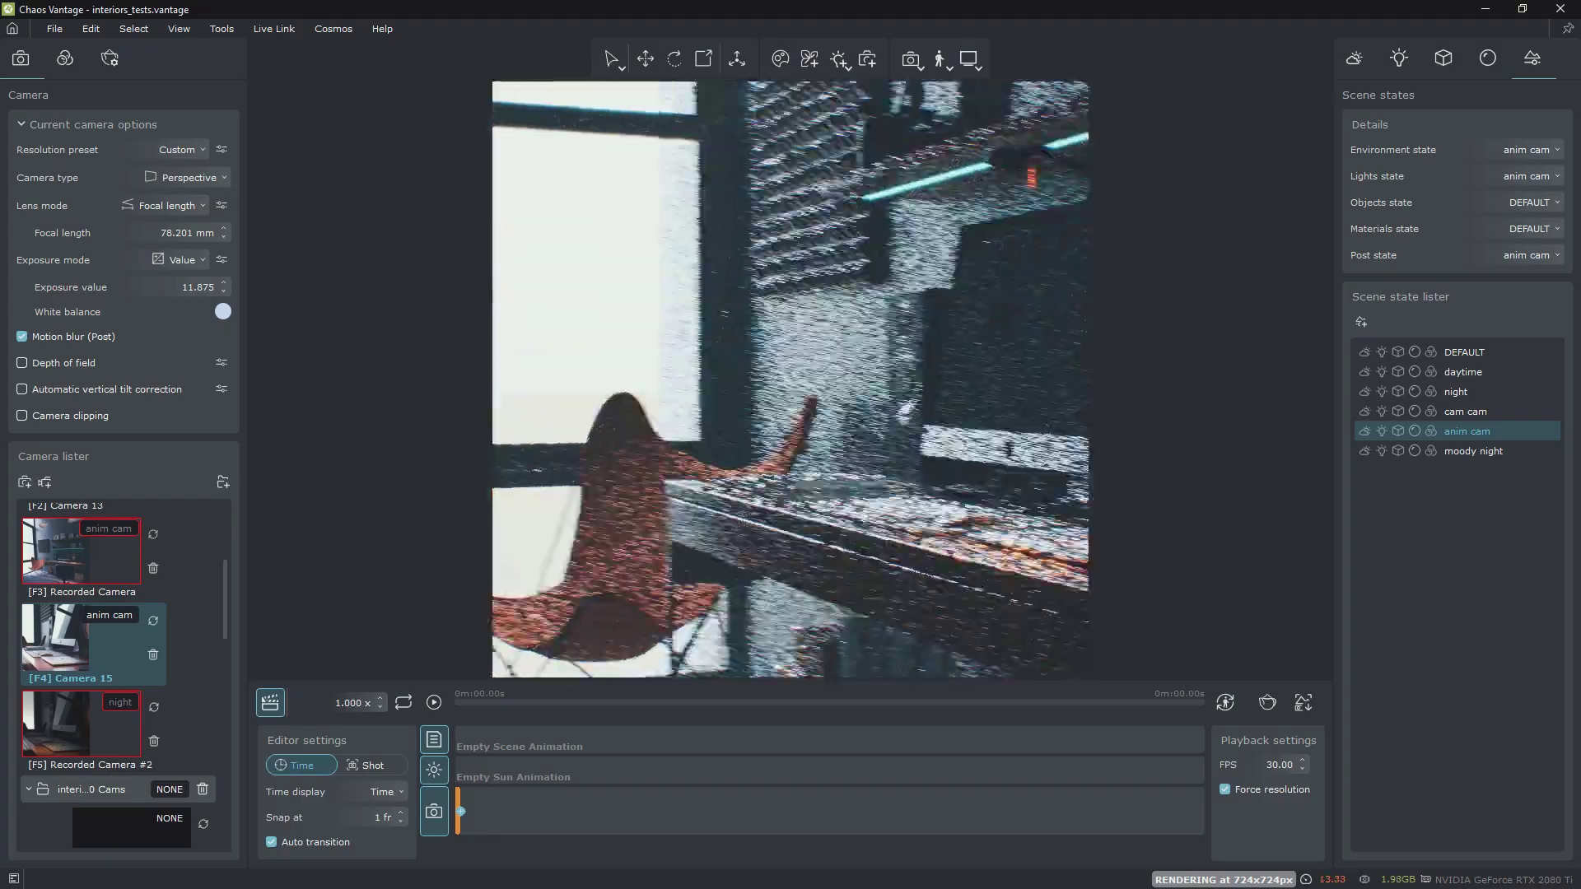
pyautogui.moveTo(743, 520); pyautogui.dragTo(1006, 519)
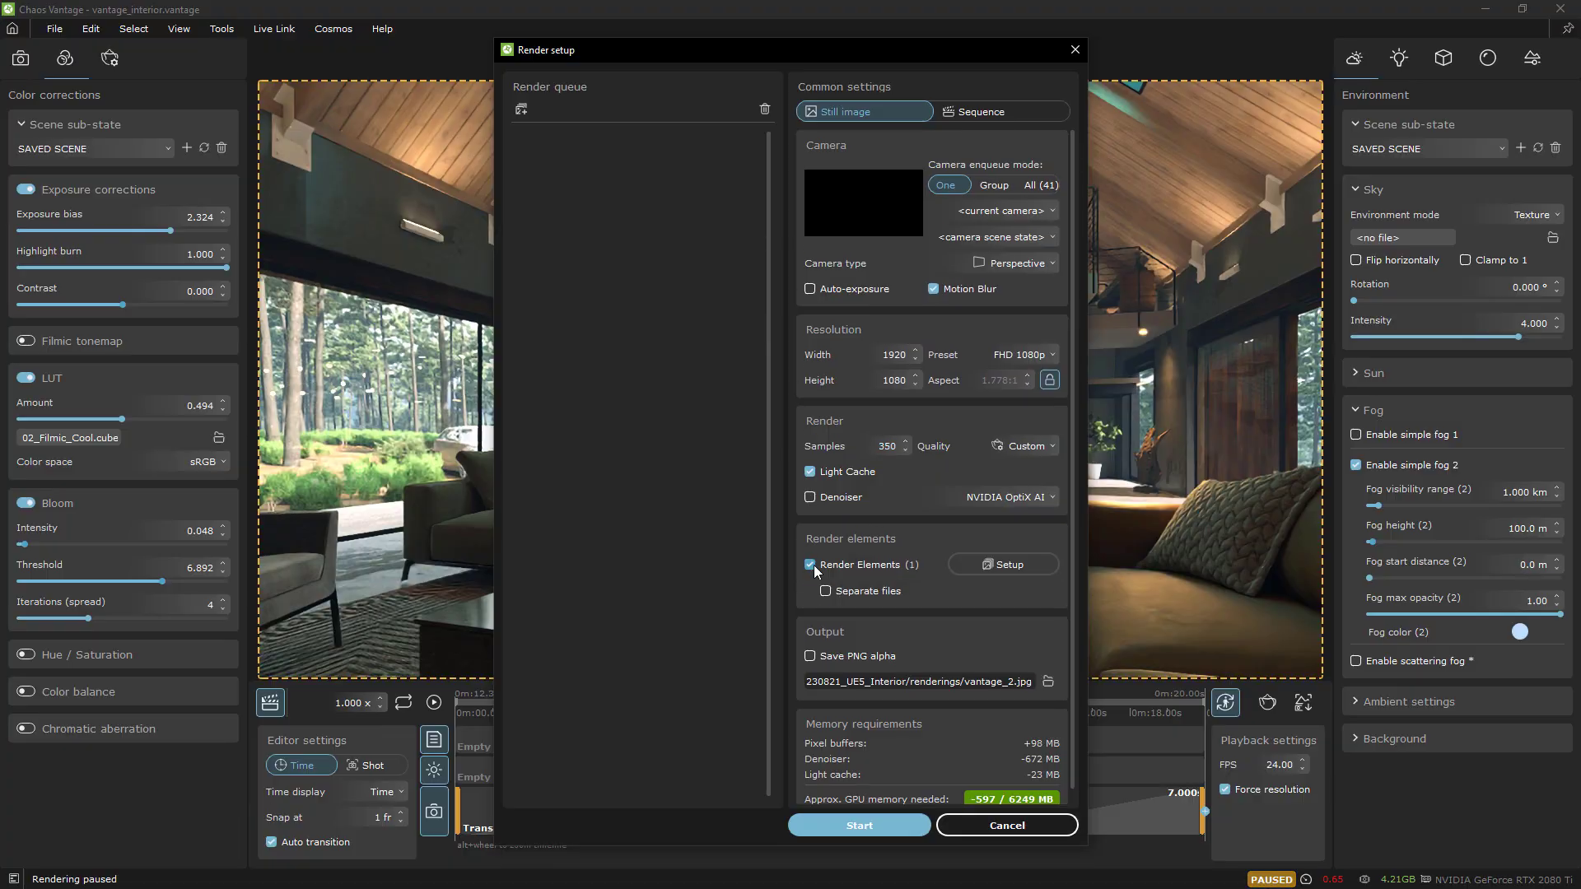
# Step: Open the render elements setup from the still-image render settings
pyautogui.click(997, 566)
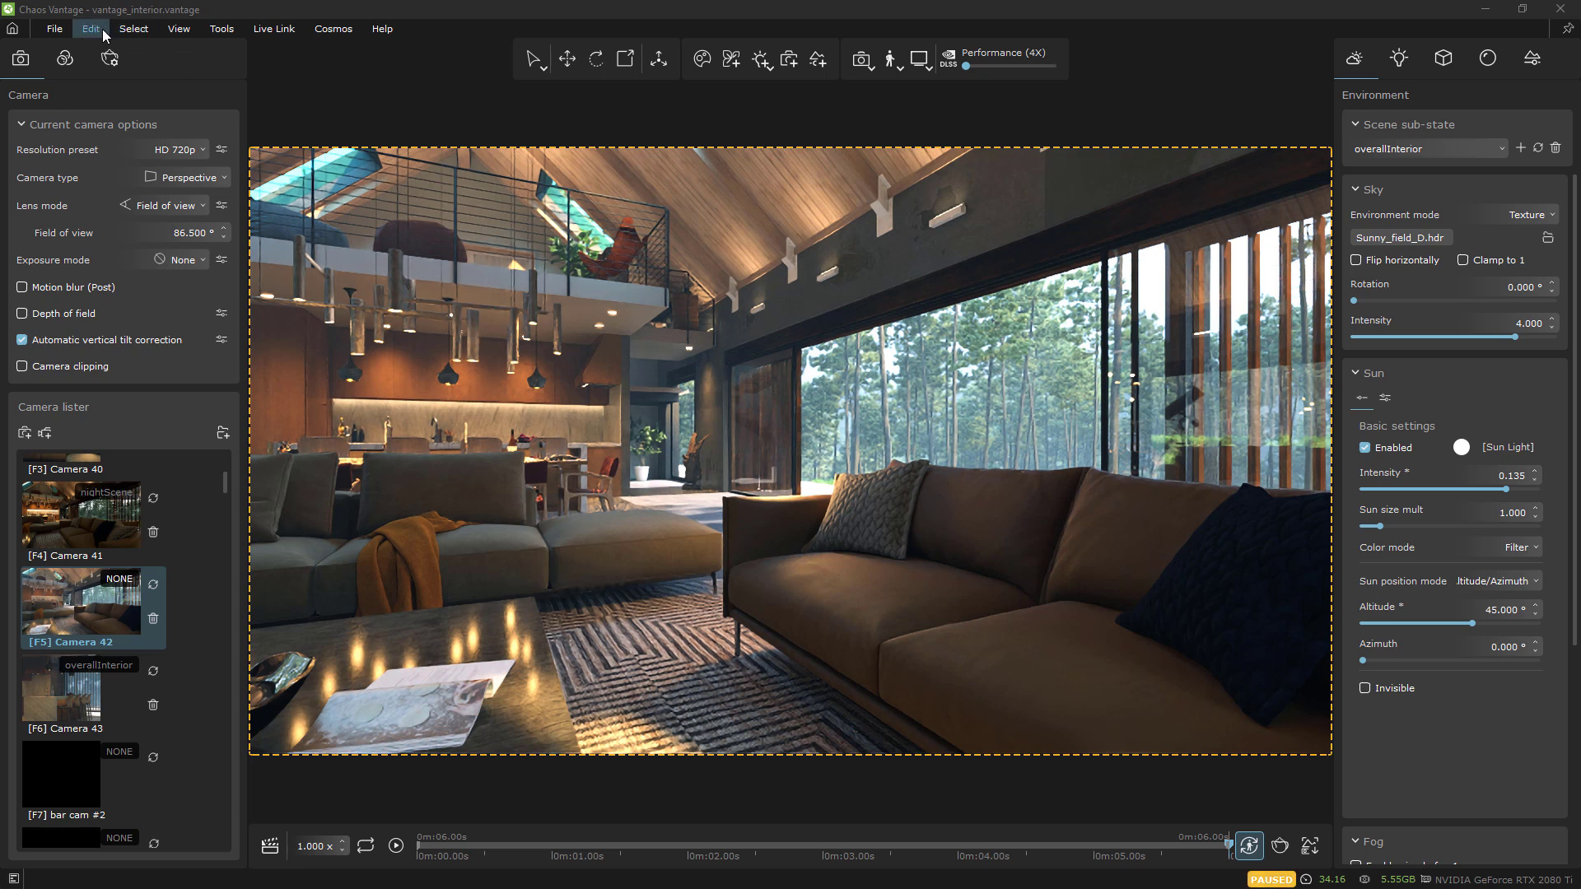
# Step: Move through the living and dining areas to examine real-time image quality with DLSS at Performance (4X)
pyautogui.moveTo(937, 399); pyautogui.dragTo(506, 395)
pyautogui.press('a')
pyautogui.press('w')
pyautogui.press('d')
pyautogui.press('d')
pyautogui.press('s')
pyautogui.press('w')
pyautogui.press('a')
pyautogui.press('w')
pyautogui.press('a')
pyautogui.press('w')
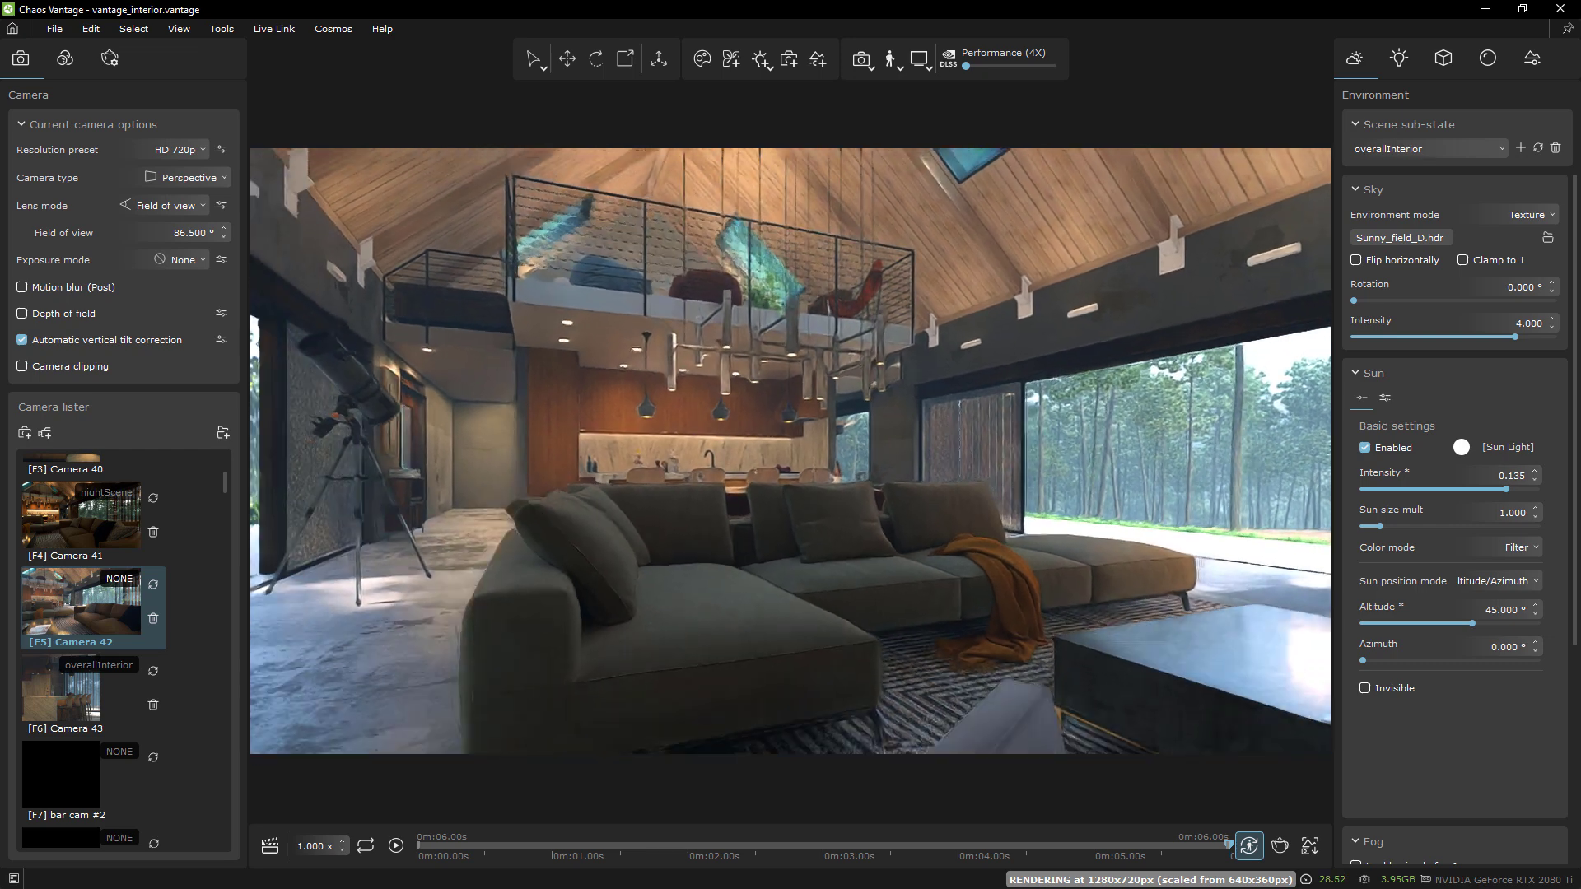
pyautogui.press('Left')
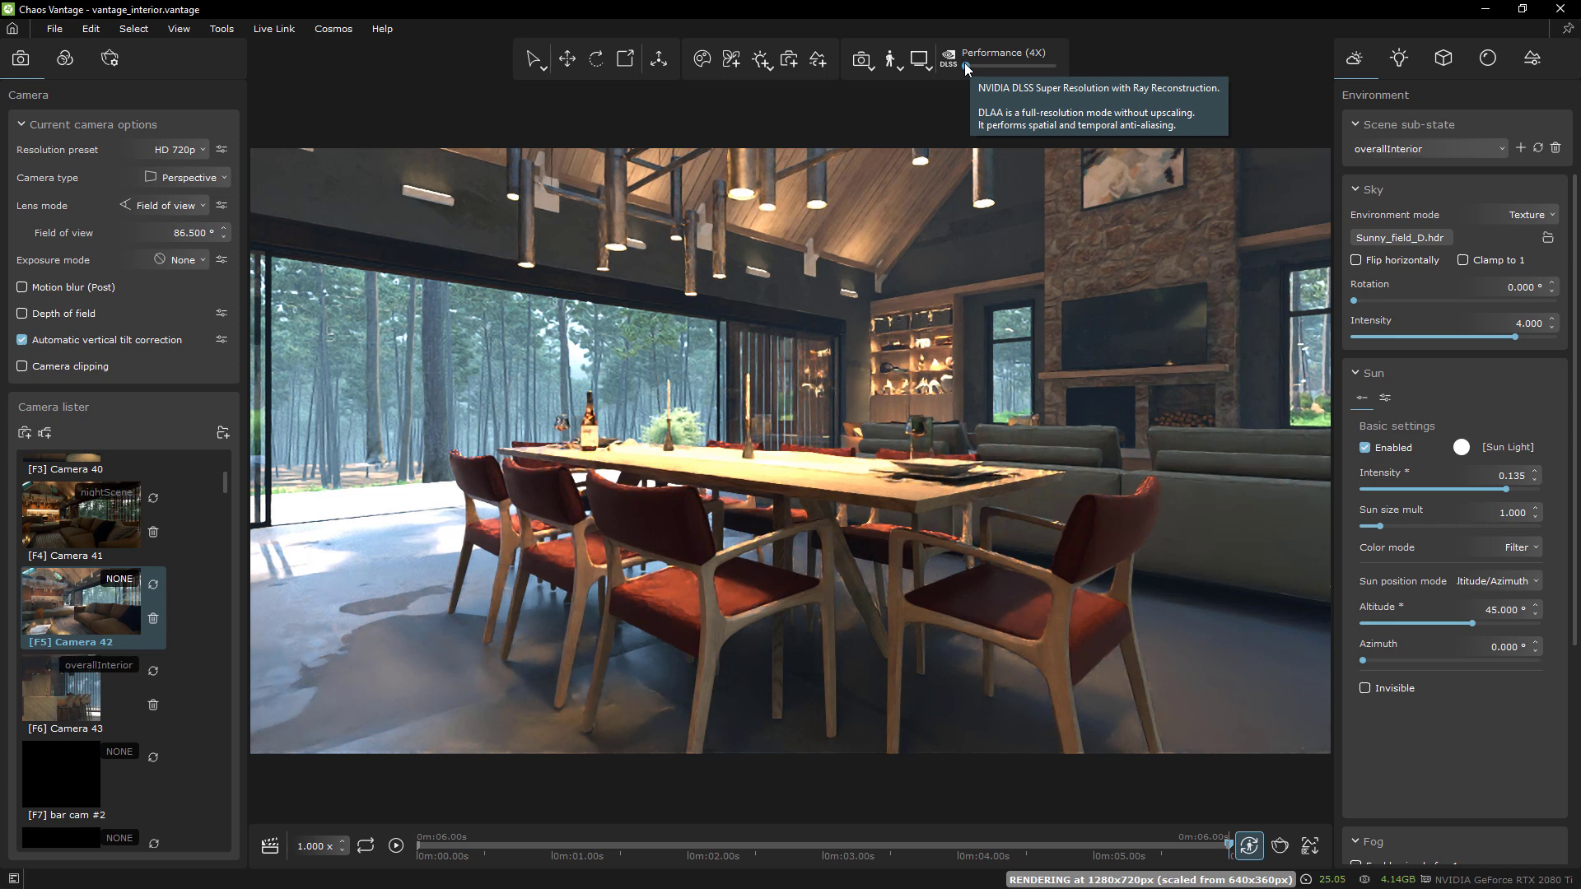
# Step: Raise the DLSS quality to DLAA (1X) and move around the dining area and kitchen to judge it
pyautogui.moveTo(967, 67); pyautogui.dragTo(1072, 69)
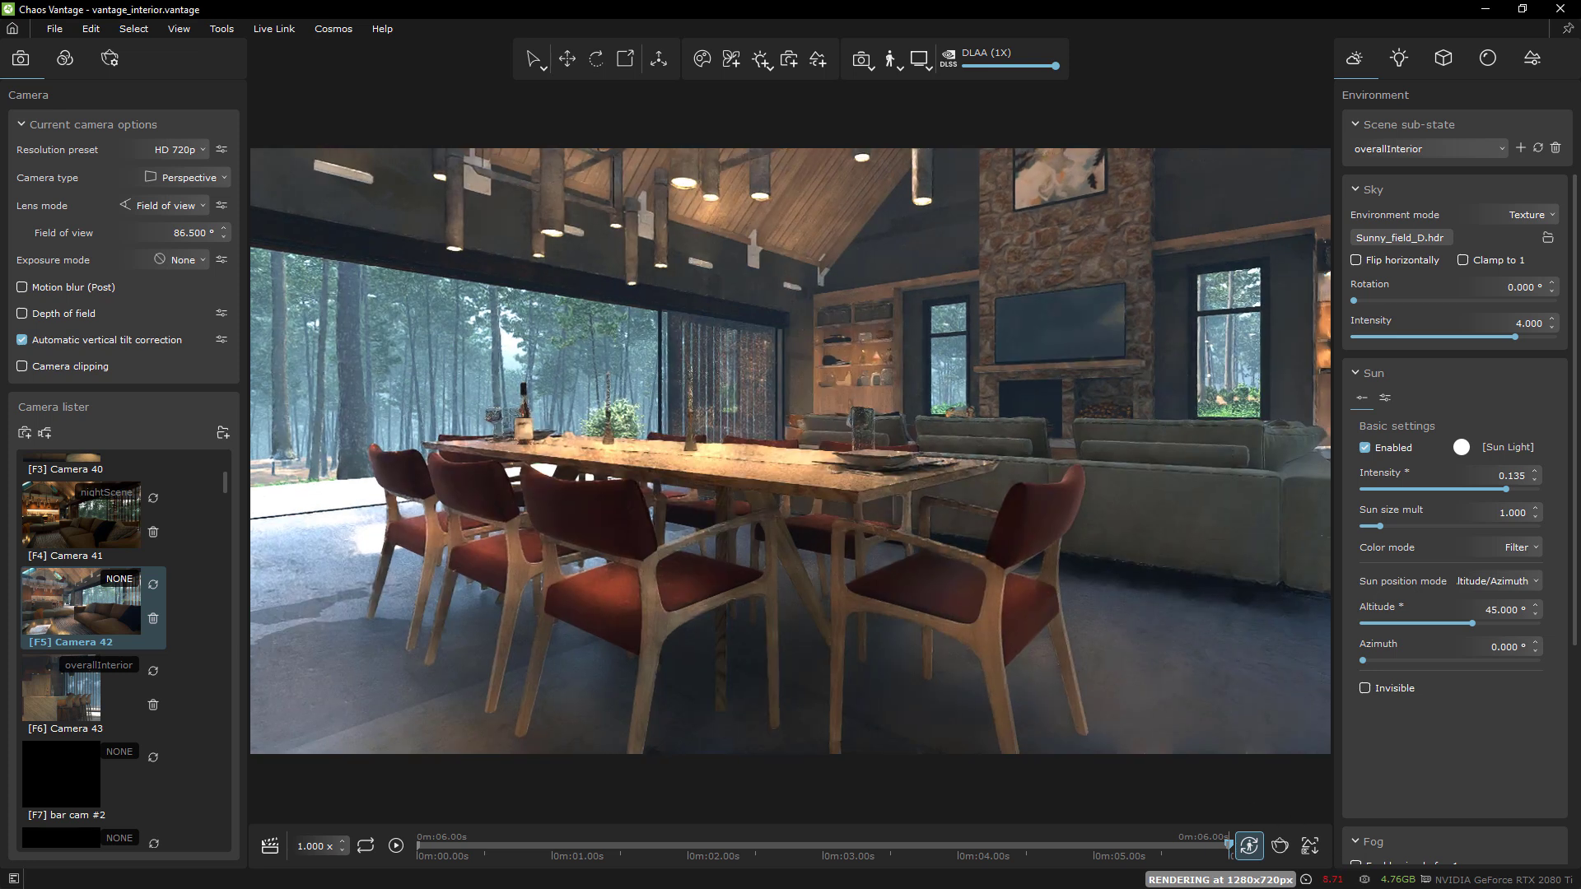
pyautogui.press('w')
pyautogui.press('w')
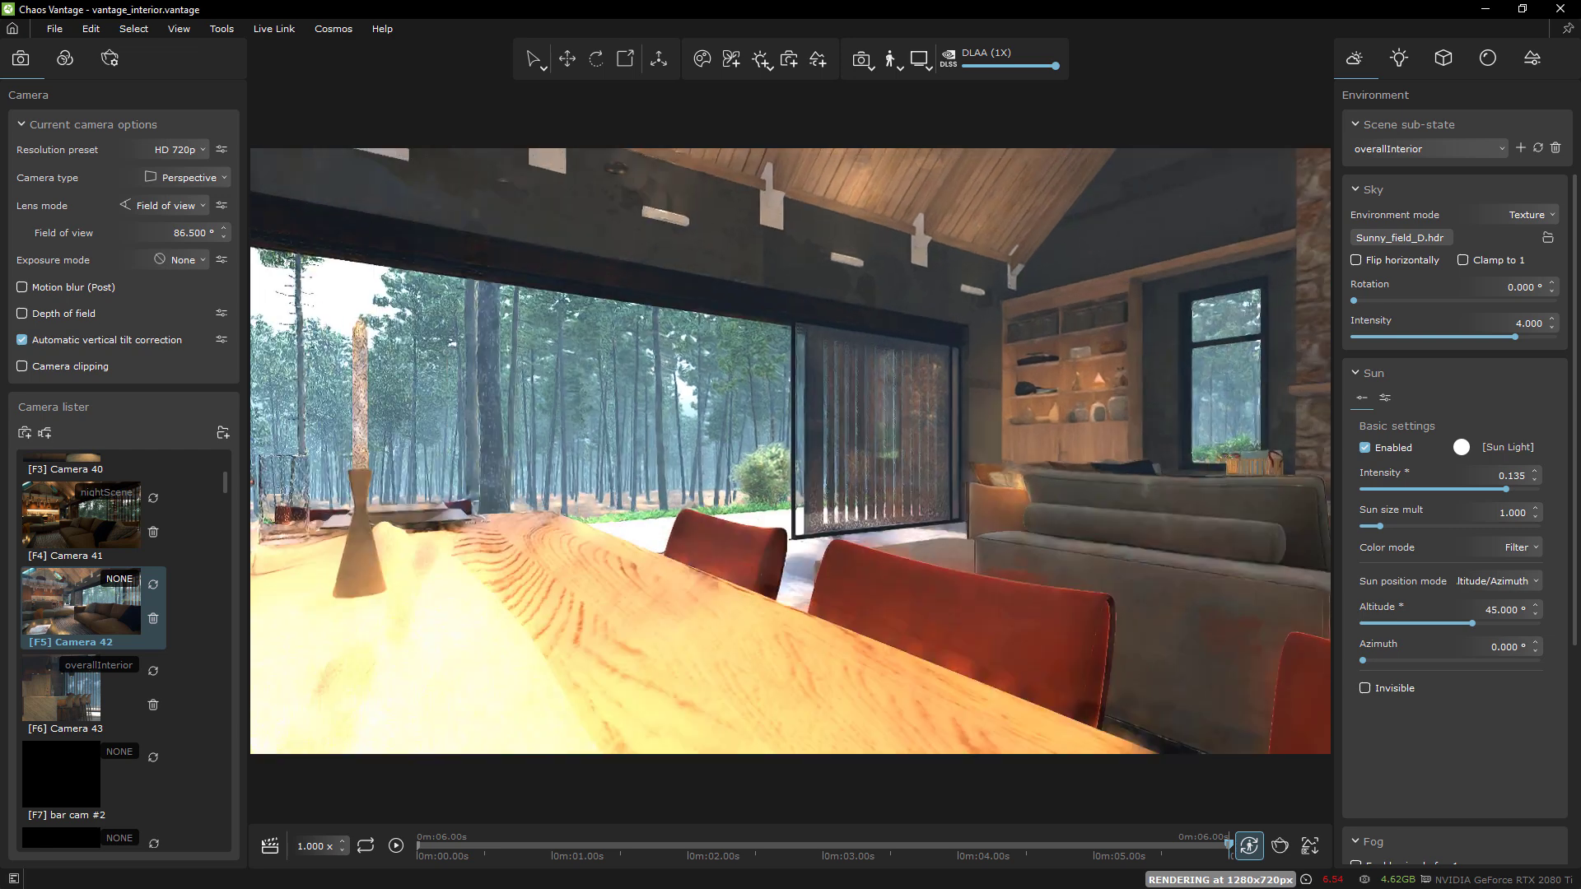
pyautogui.press('d')
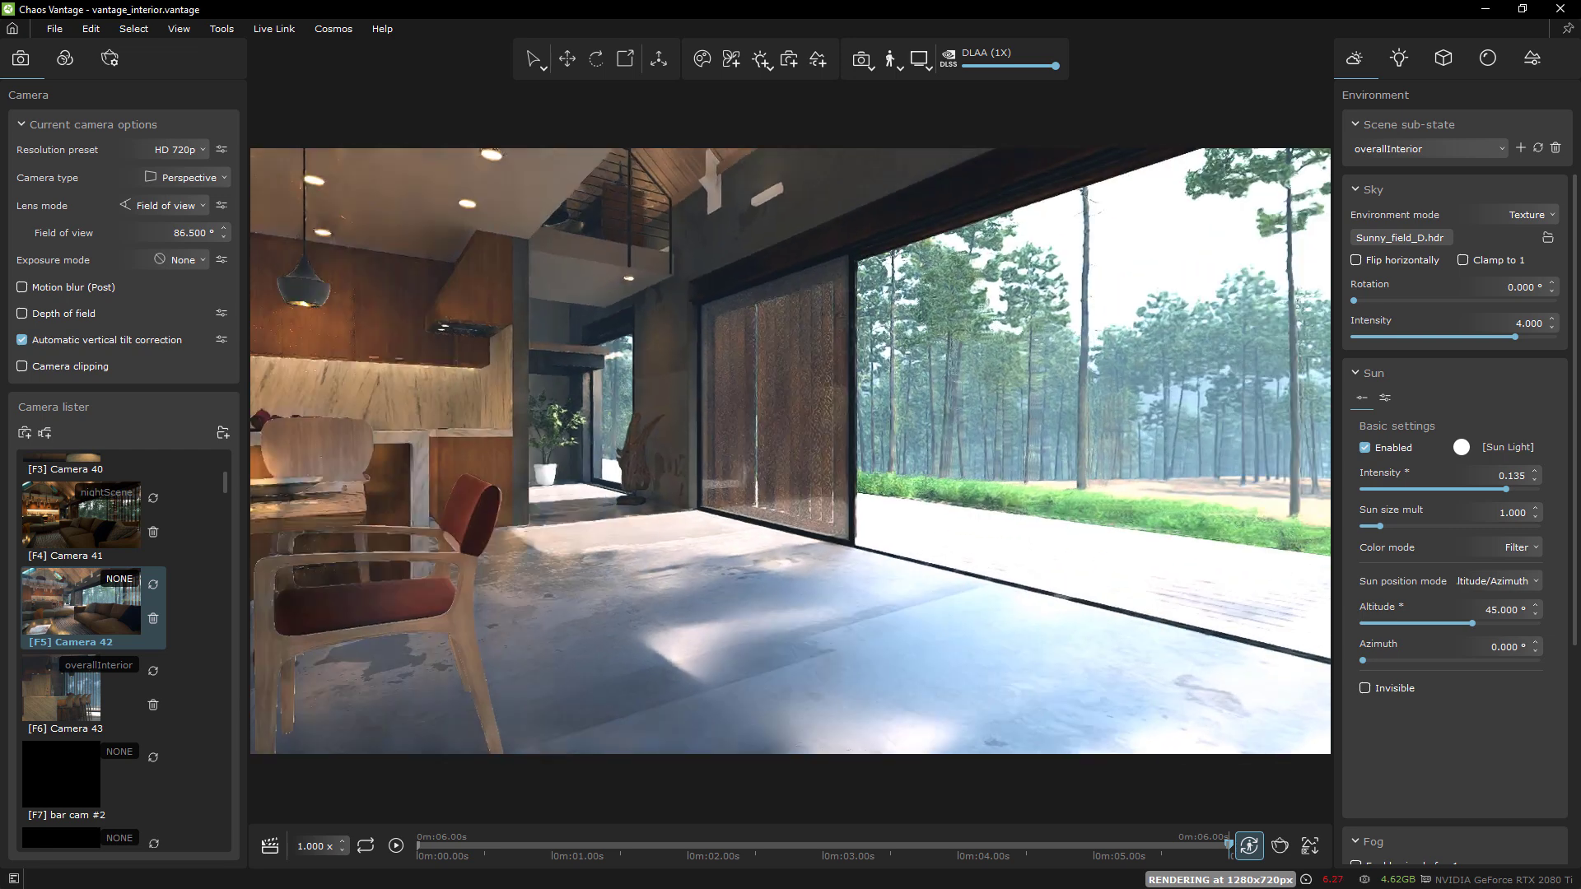
pyautogui.press('d')
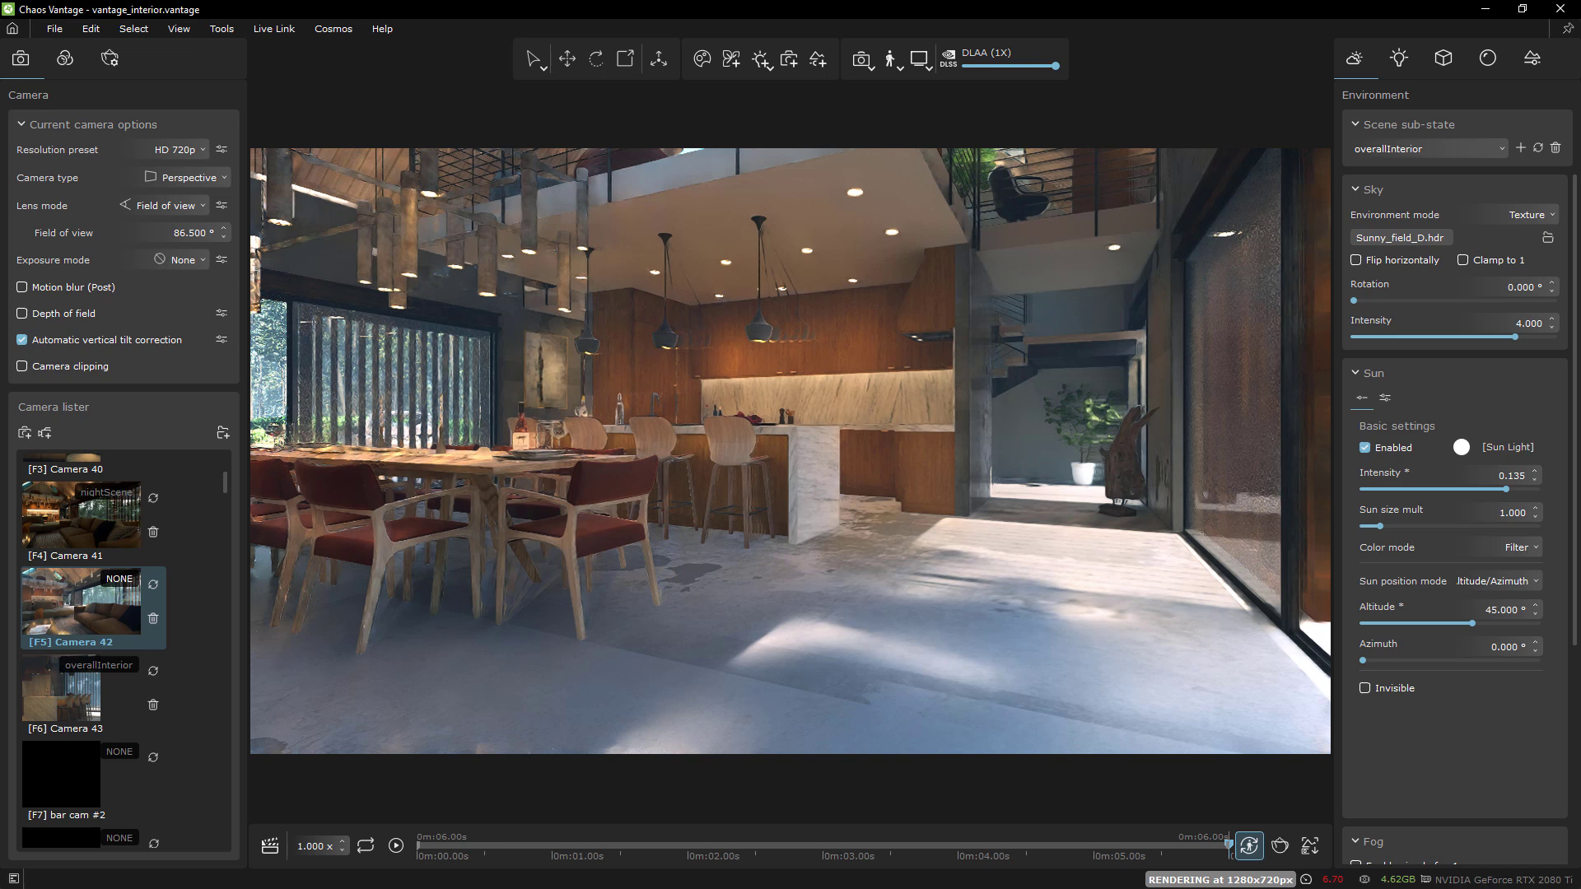
pyautogui.press('s')
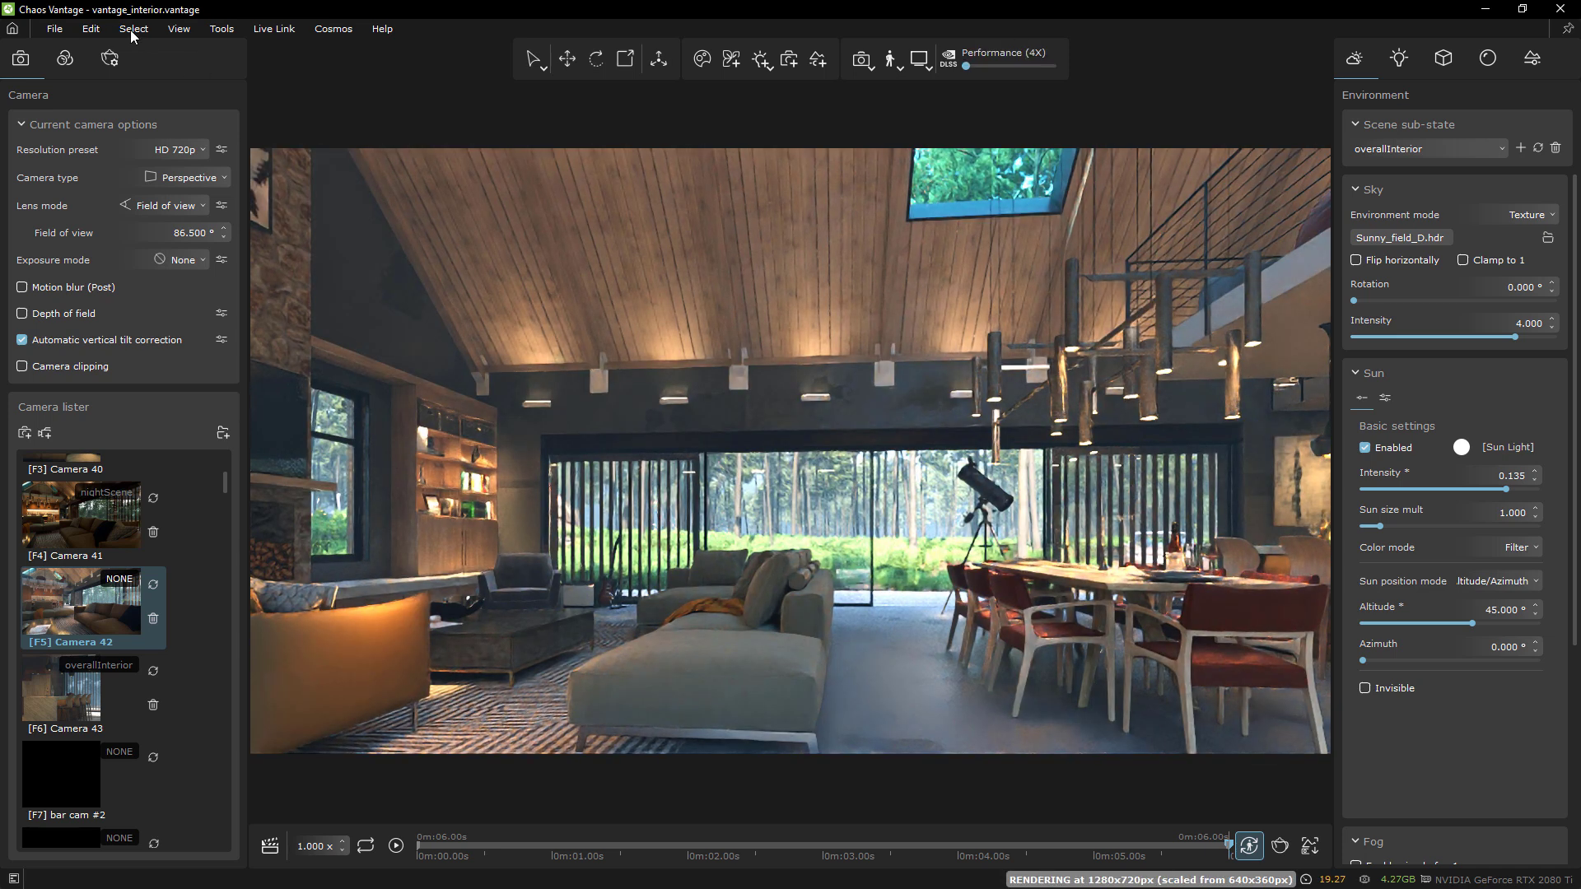
# Step: Review the primary and secondary interactive denoiser settings in the render defaults of the preferences, leaving them as they are
pyautogui.click(90, 29)
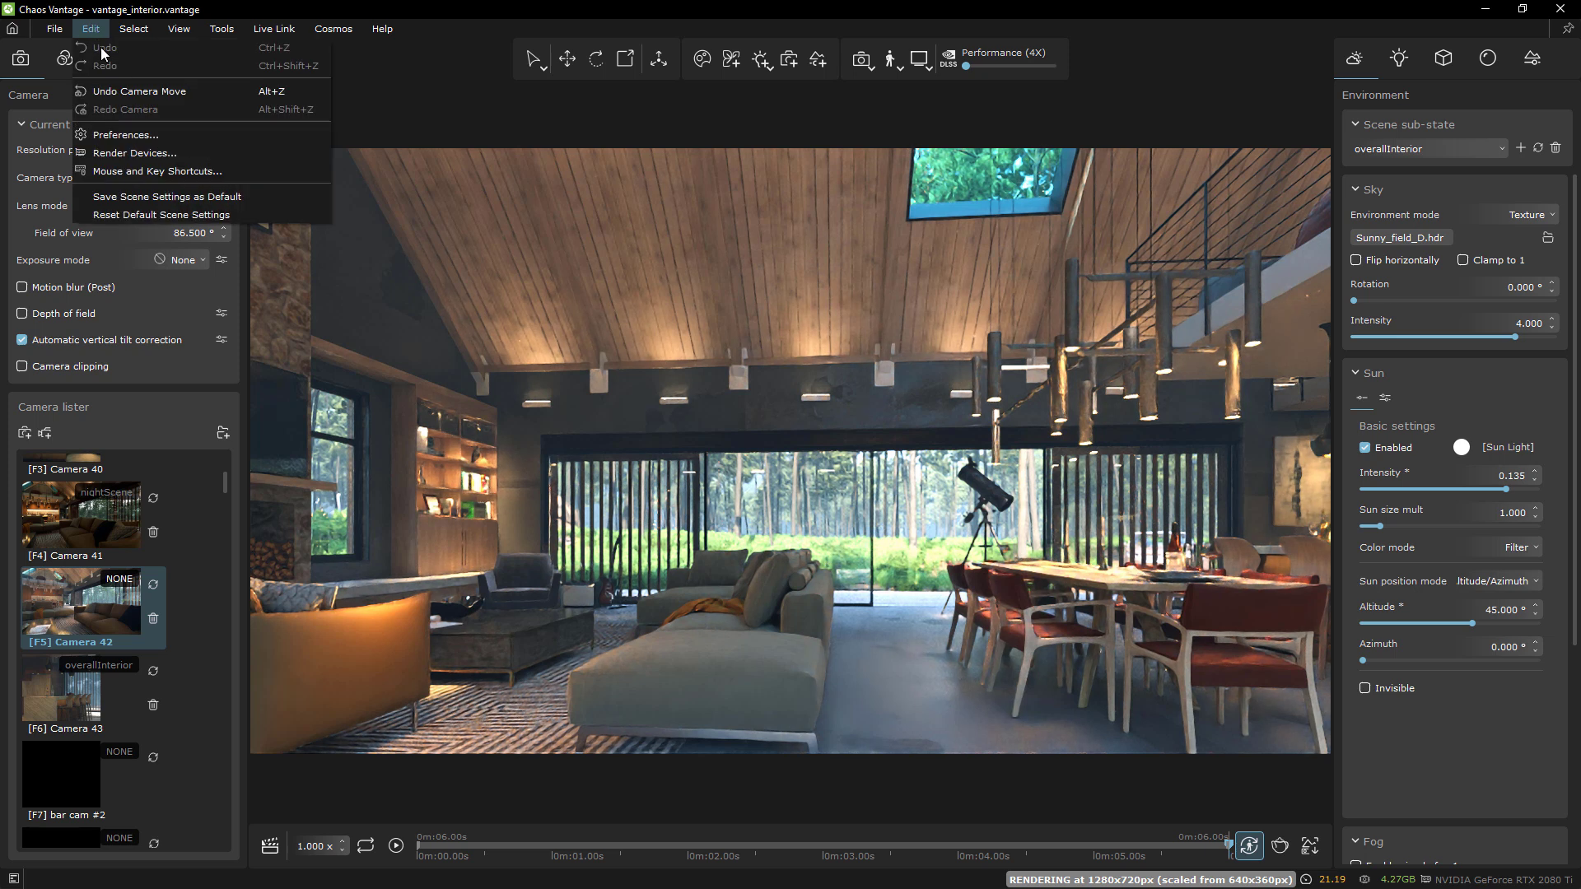
pyautogui.click(134, 135)
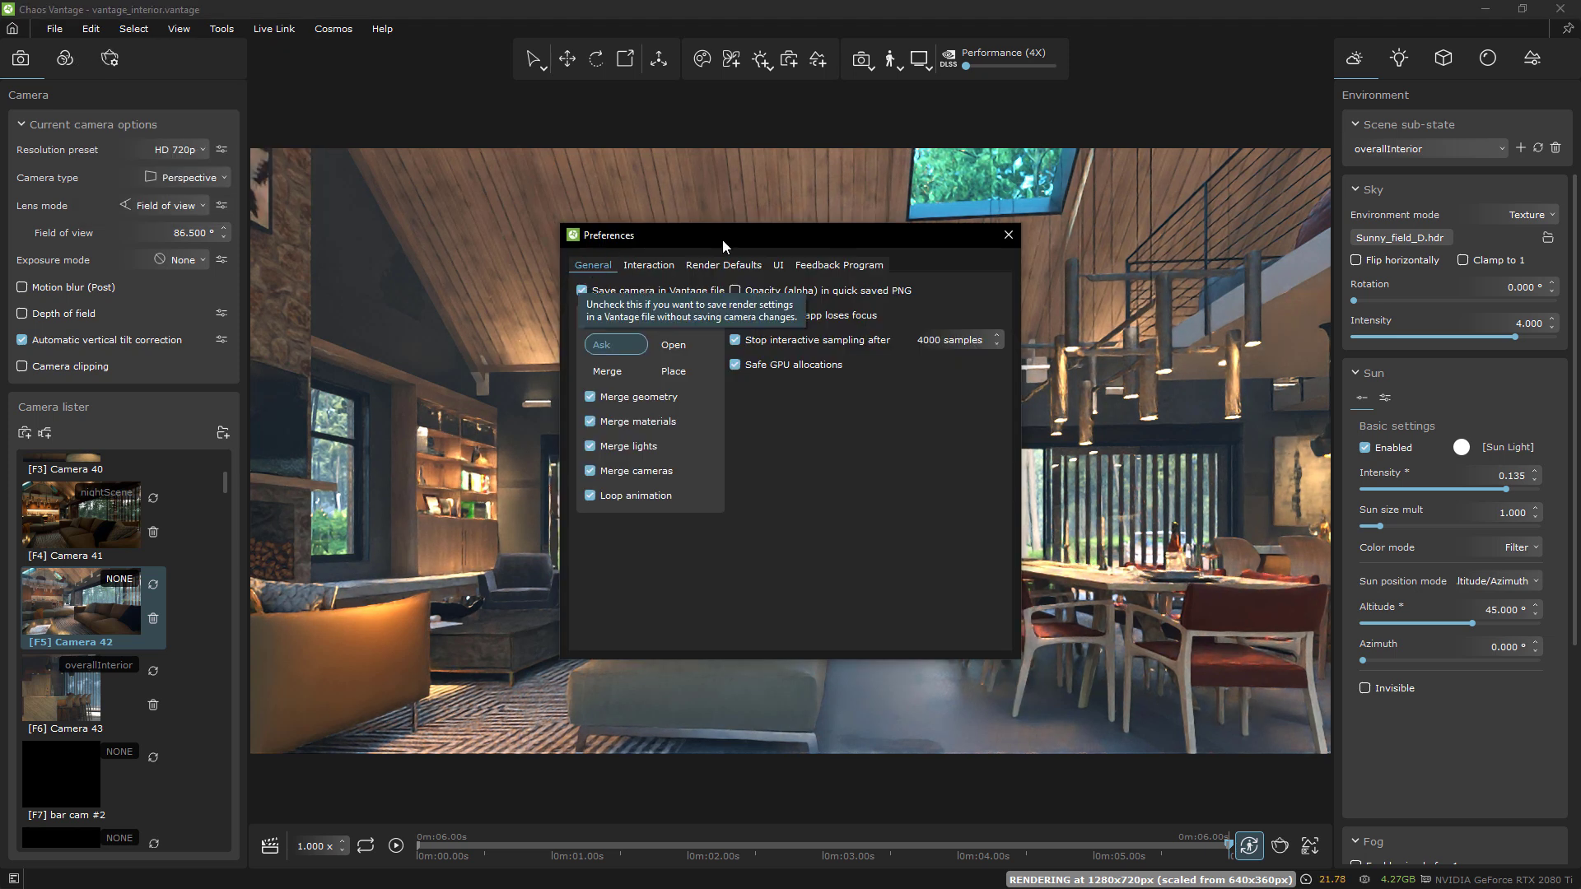
pyautogui.click(735, 263)
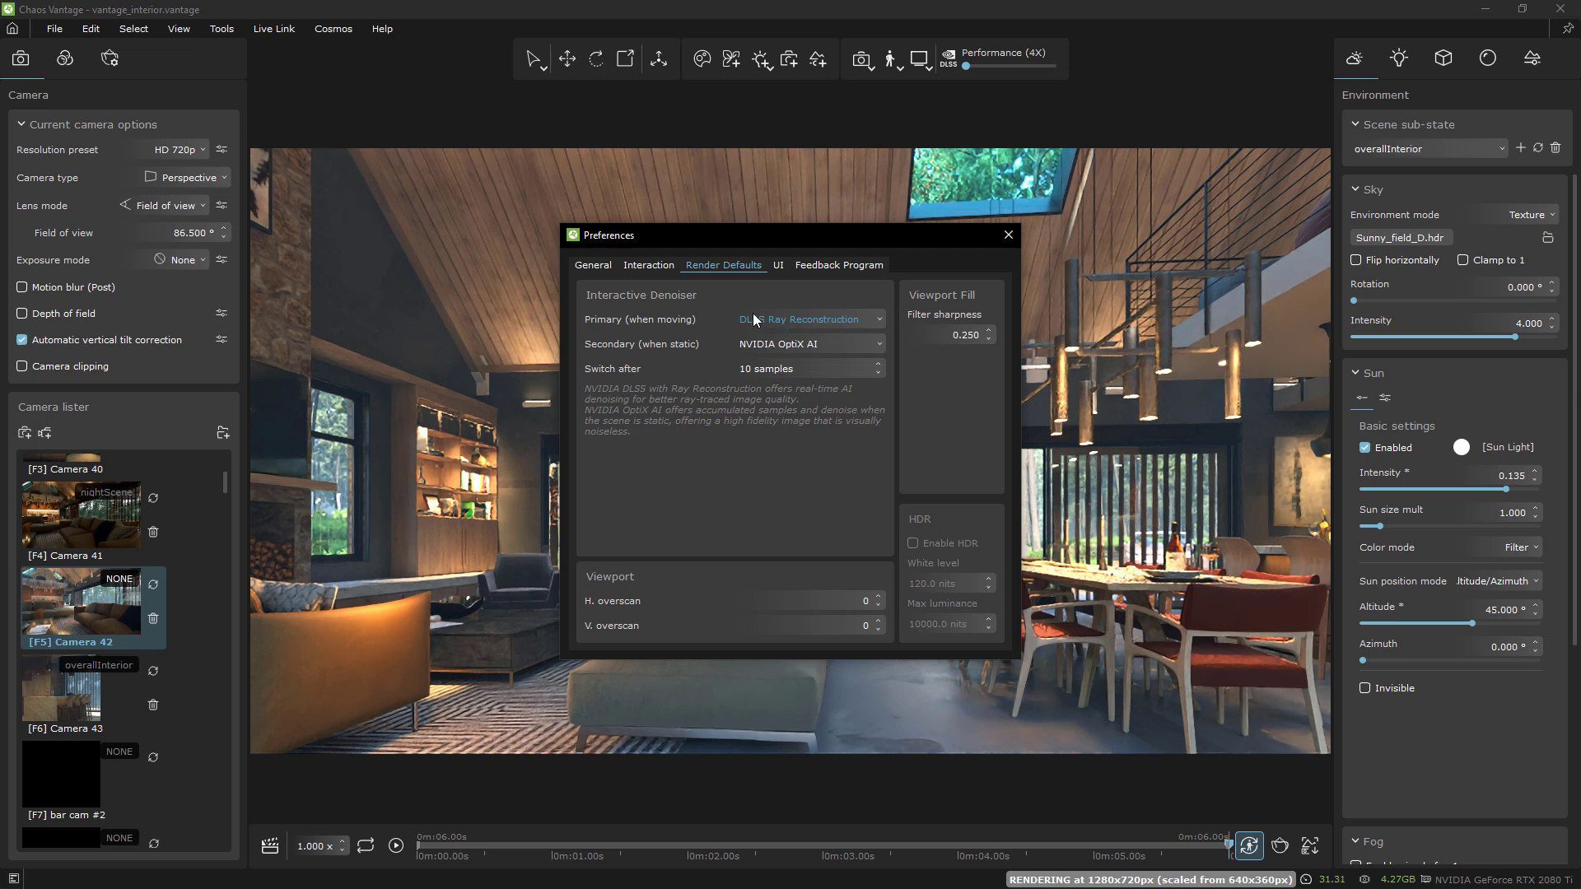
pyautogui.click(1008, 236)
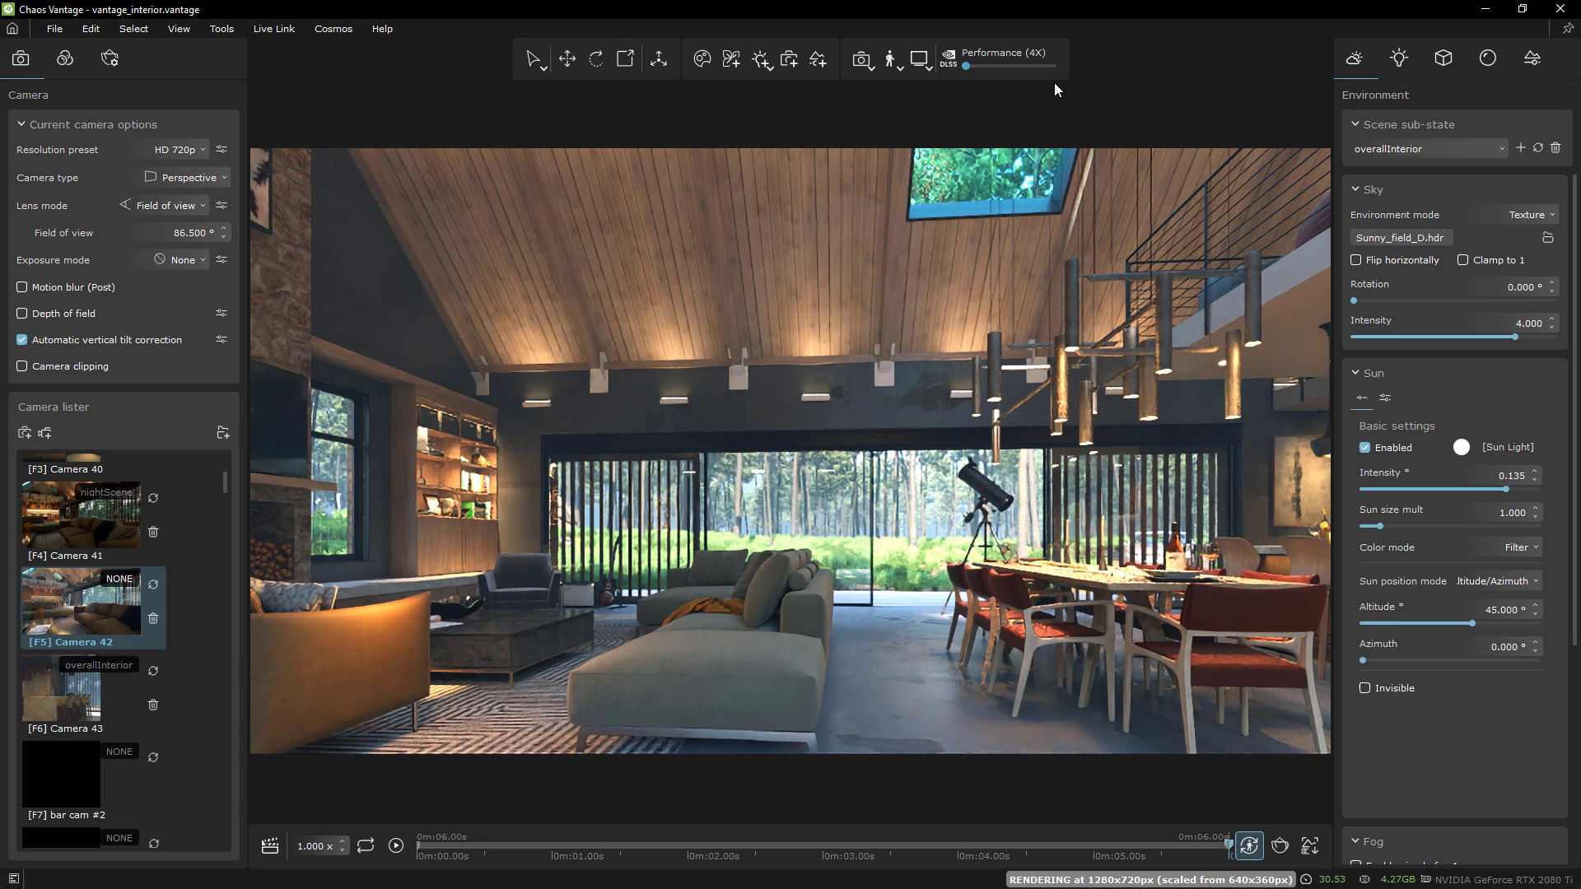
# Step: Bring the grey sofa and orange throw into close view and turn off the viewport denoiser
pyautogui.moveTo(1011, 479); pyautogui.dragTo(917, 469)
pyautogui.press('w')
pyautogui.press('a')
pyautogui.moveTo(917, 469); pyautogui.dragTo(939, 321, button='middle')
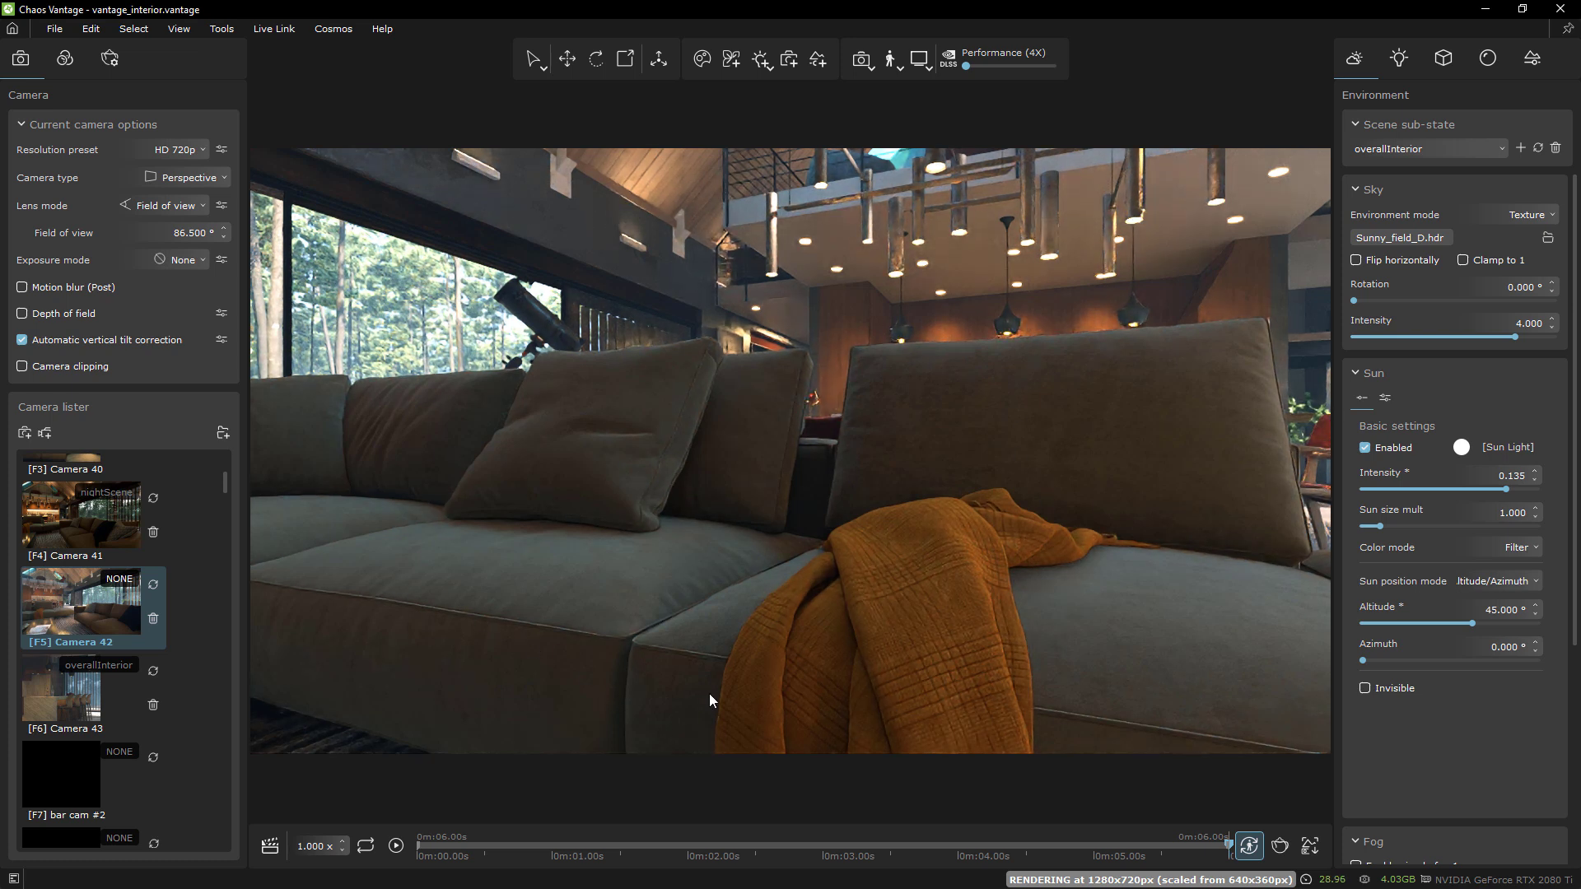
pyautogui.click(919, 59)
pyautogui.click(924, 122)
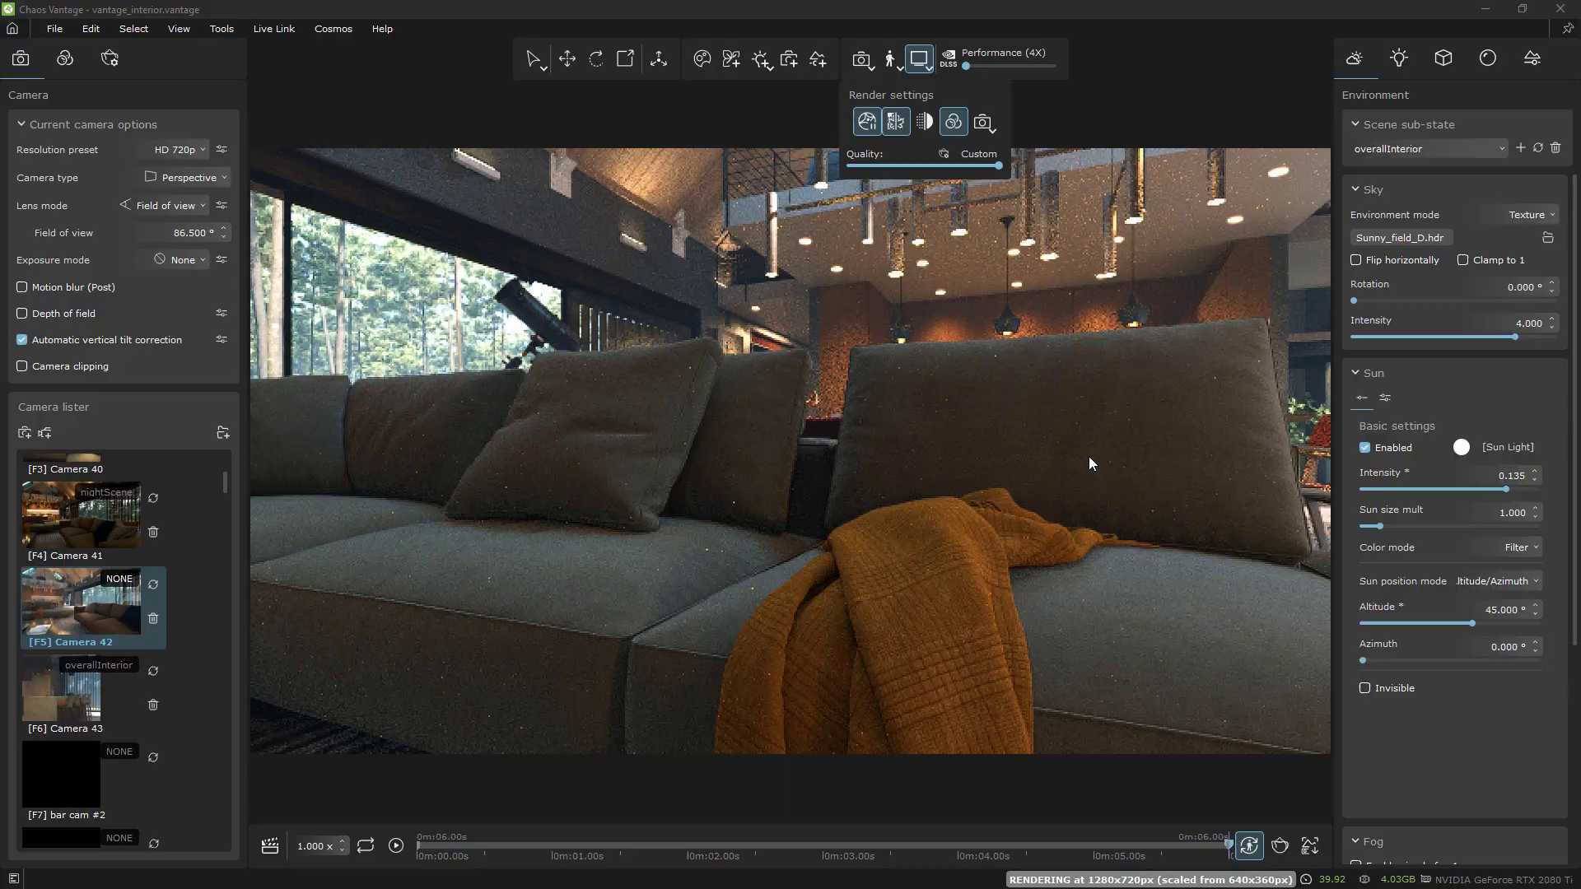
# Step: Examine the undenoised rendering in motion, going from the sofa to the dining table
pyautogui.moveTo(1140, 445); pyautogui.dragTo(922, 436)
pyautogui.moveTo(790, 445); pyautogui.dragTo(1021, 445)
pyautogui.press('w')
pyautogui.press('e')
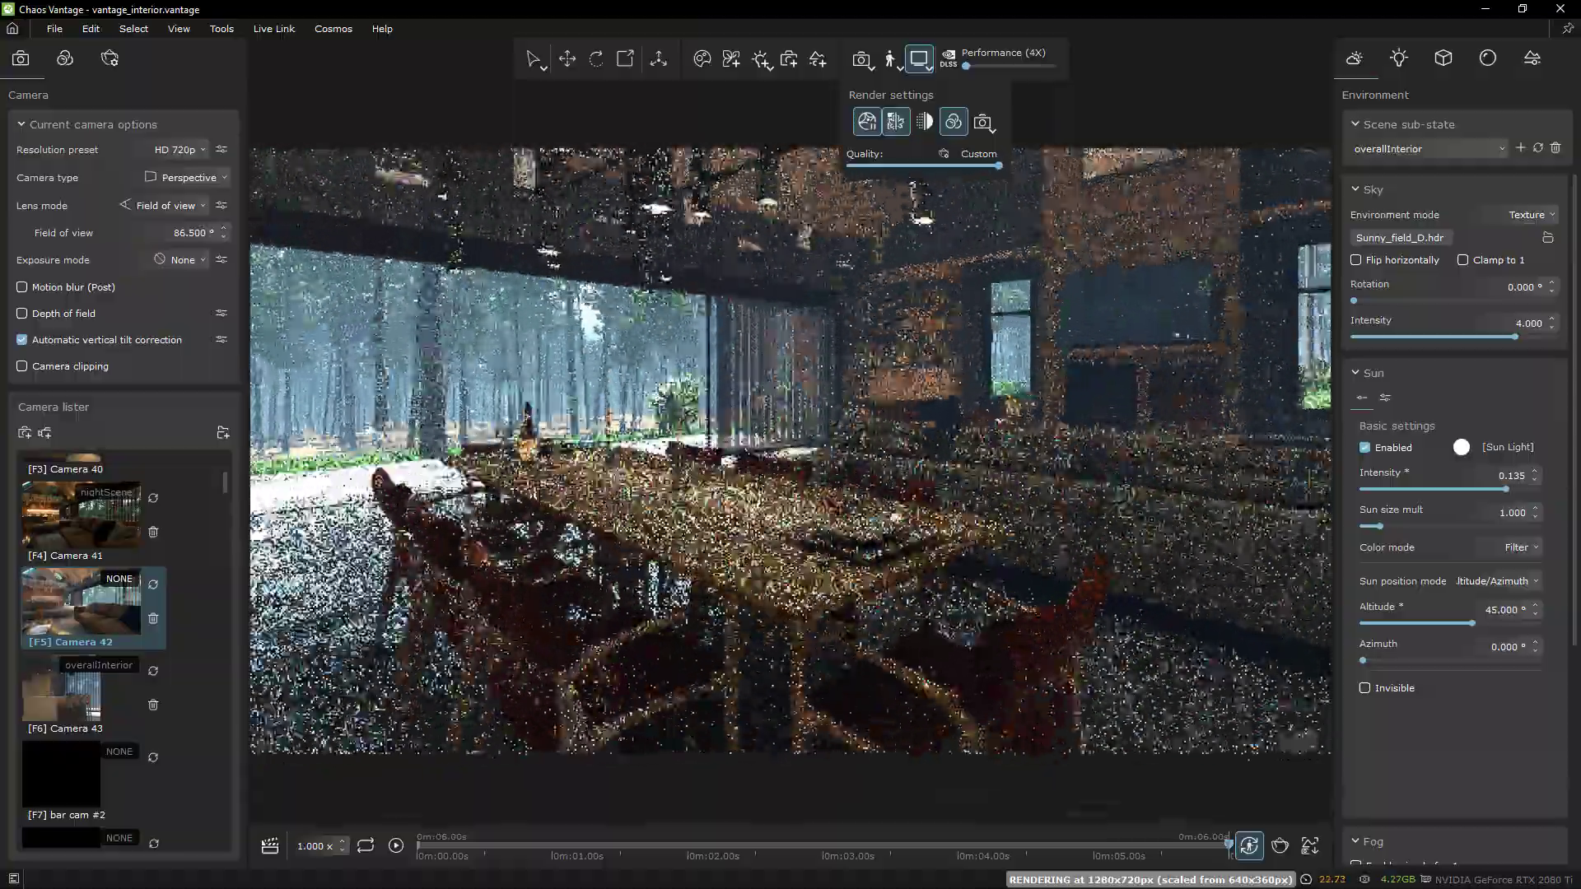
pyautogui.press('q')
pyautogui.press('w')
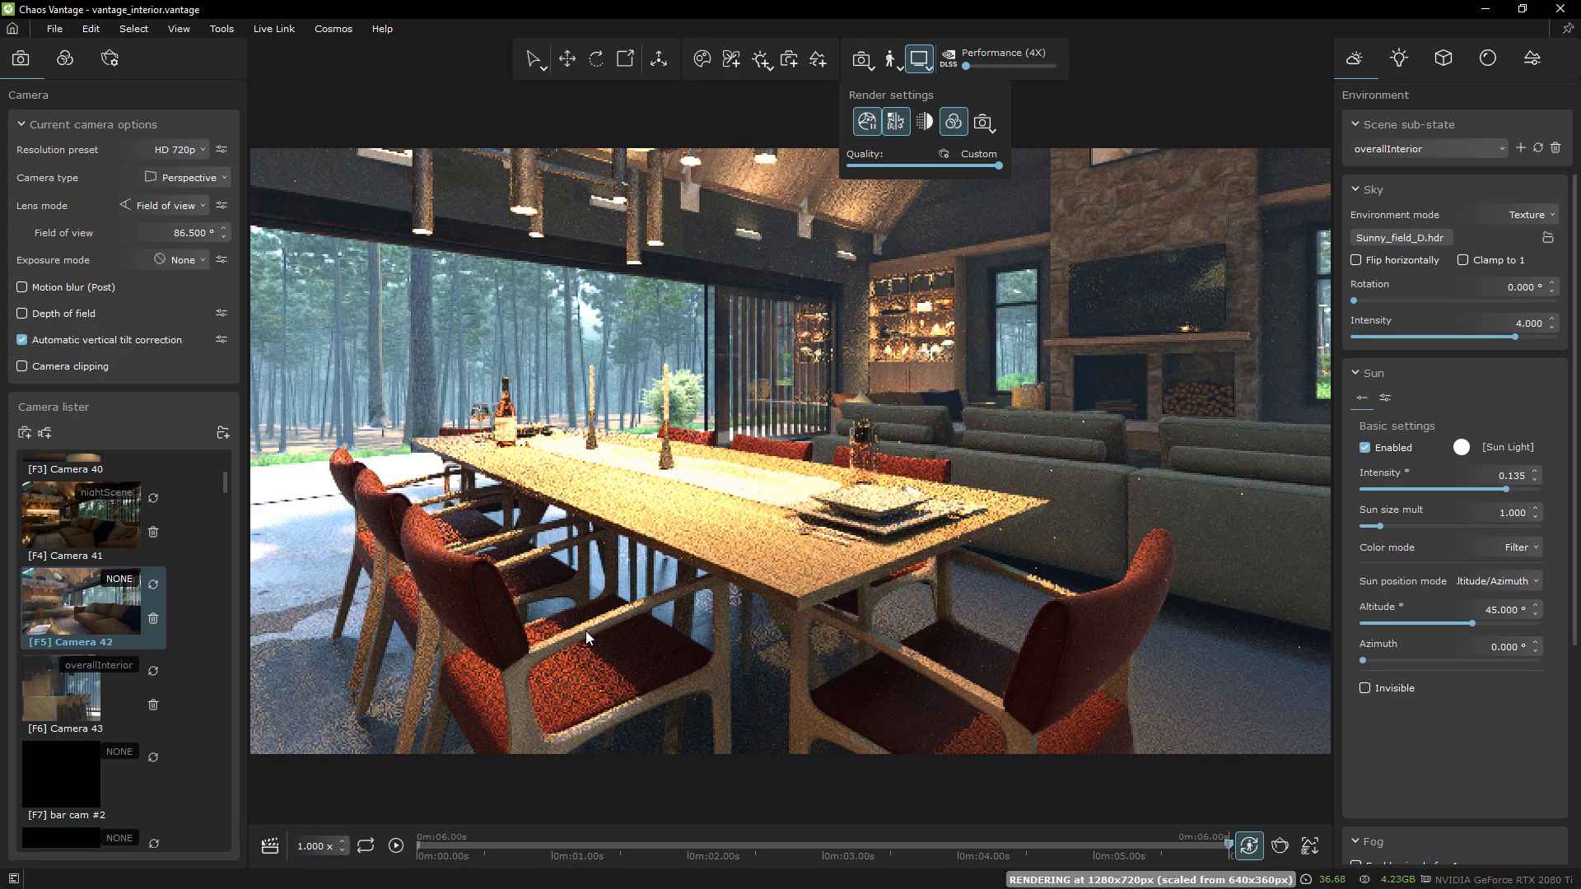
pyautogui.moveTo(1152, 416); pyautogui.dragTo(1084, 329)
pyautogui.moveTo(908, 323); pyautogui.dragTo(873, 296)
pyautogui.press('w')
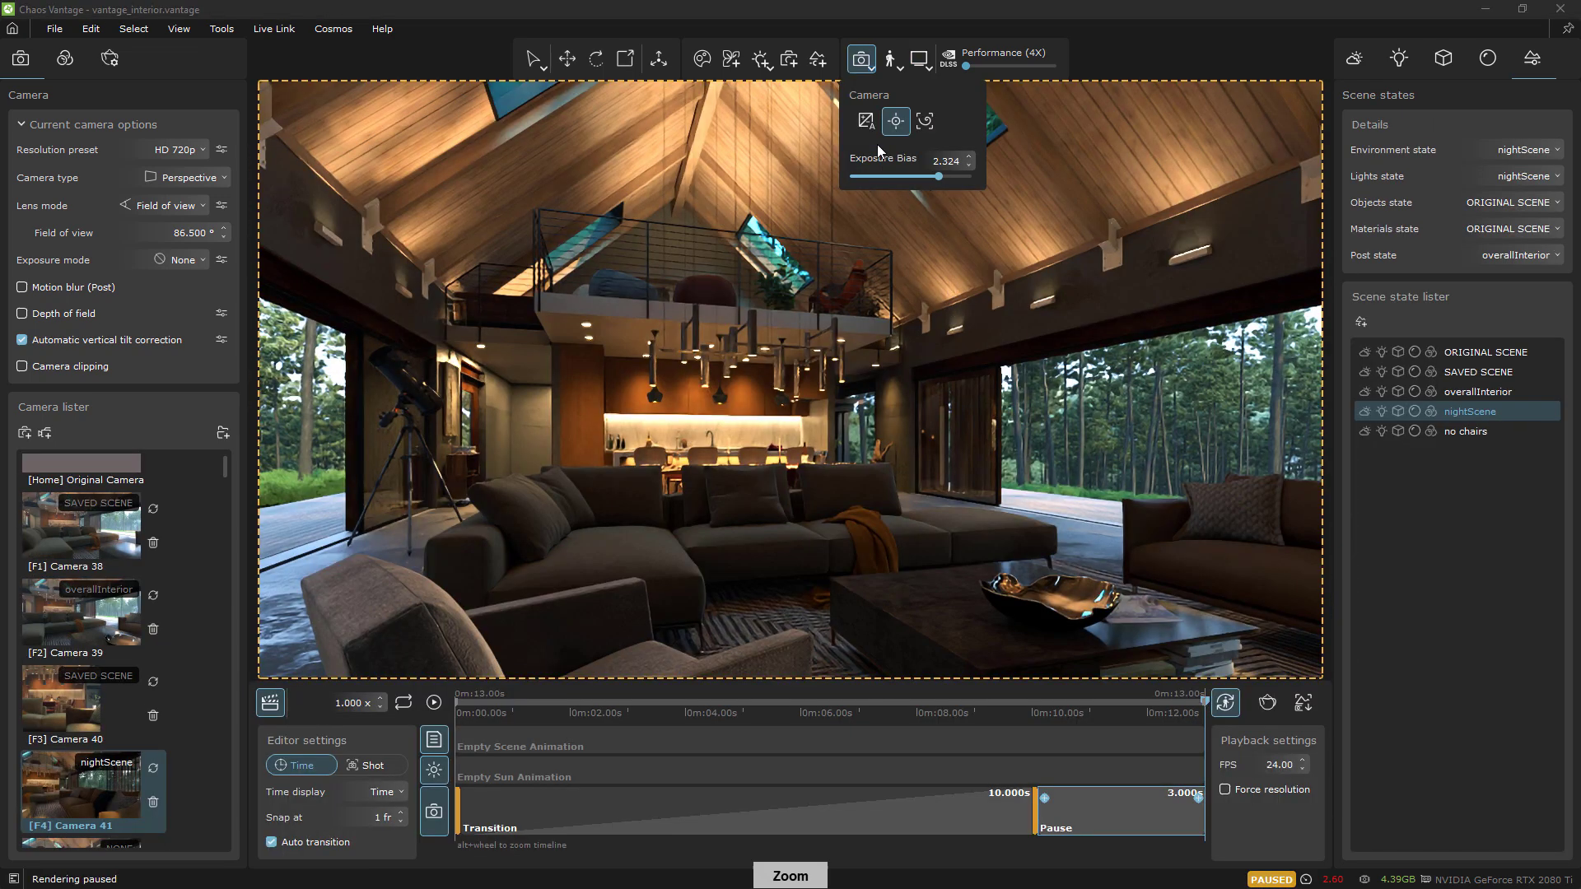
# Step: Start the walk navigation mode and walk through the kitchen, dining and living areas of the night scene
pyautogui.click(889, 59)
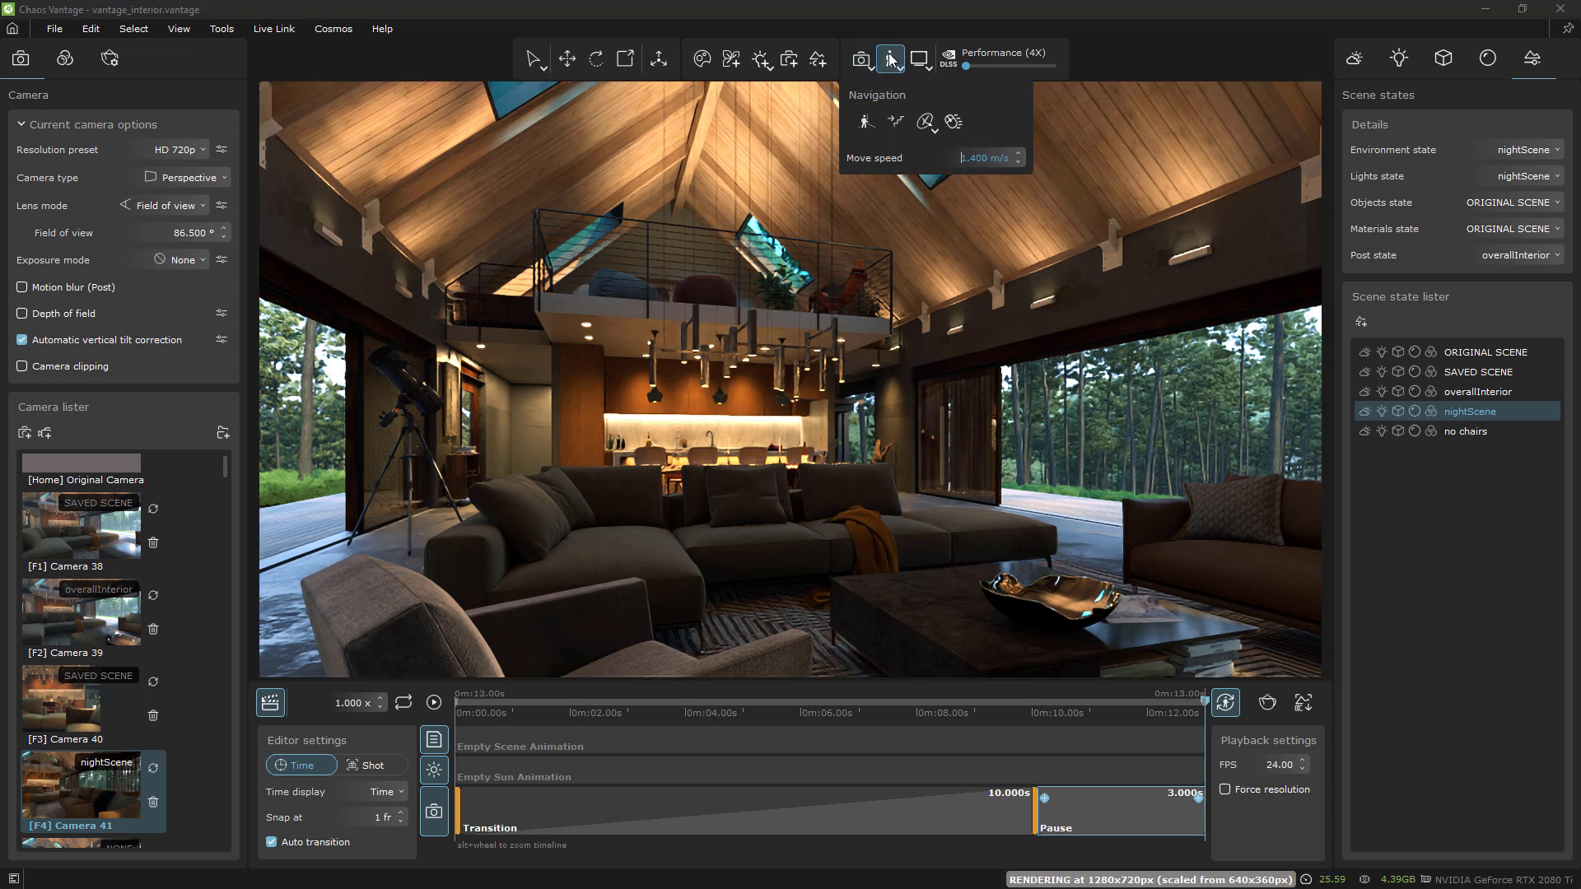
pyautogui.click(866, 121)
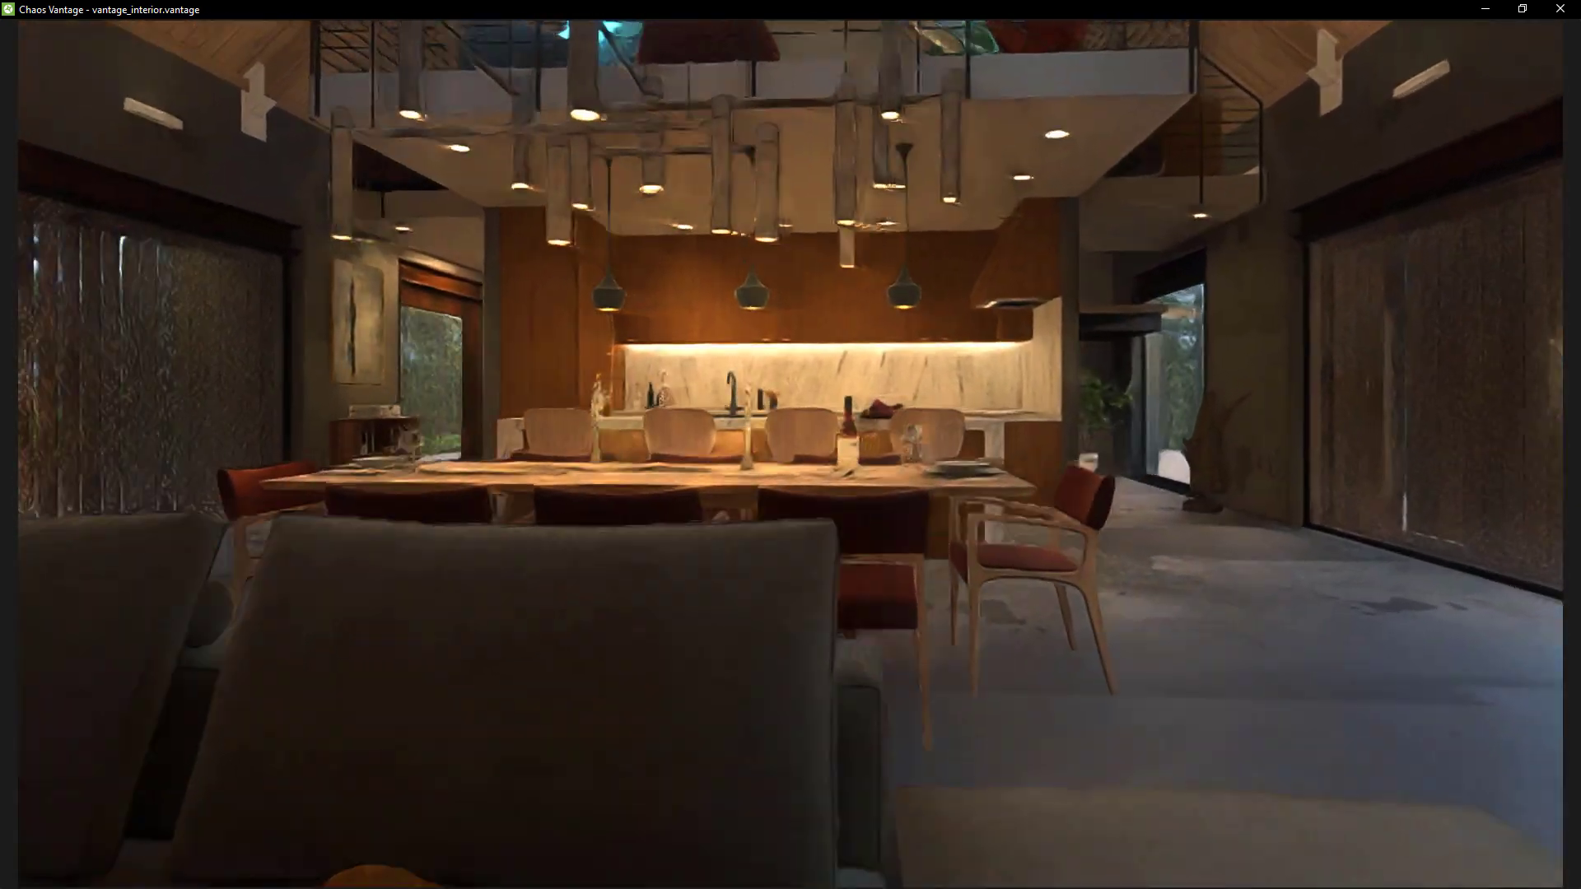
pyautogui.press('w')
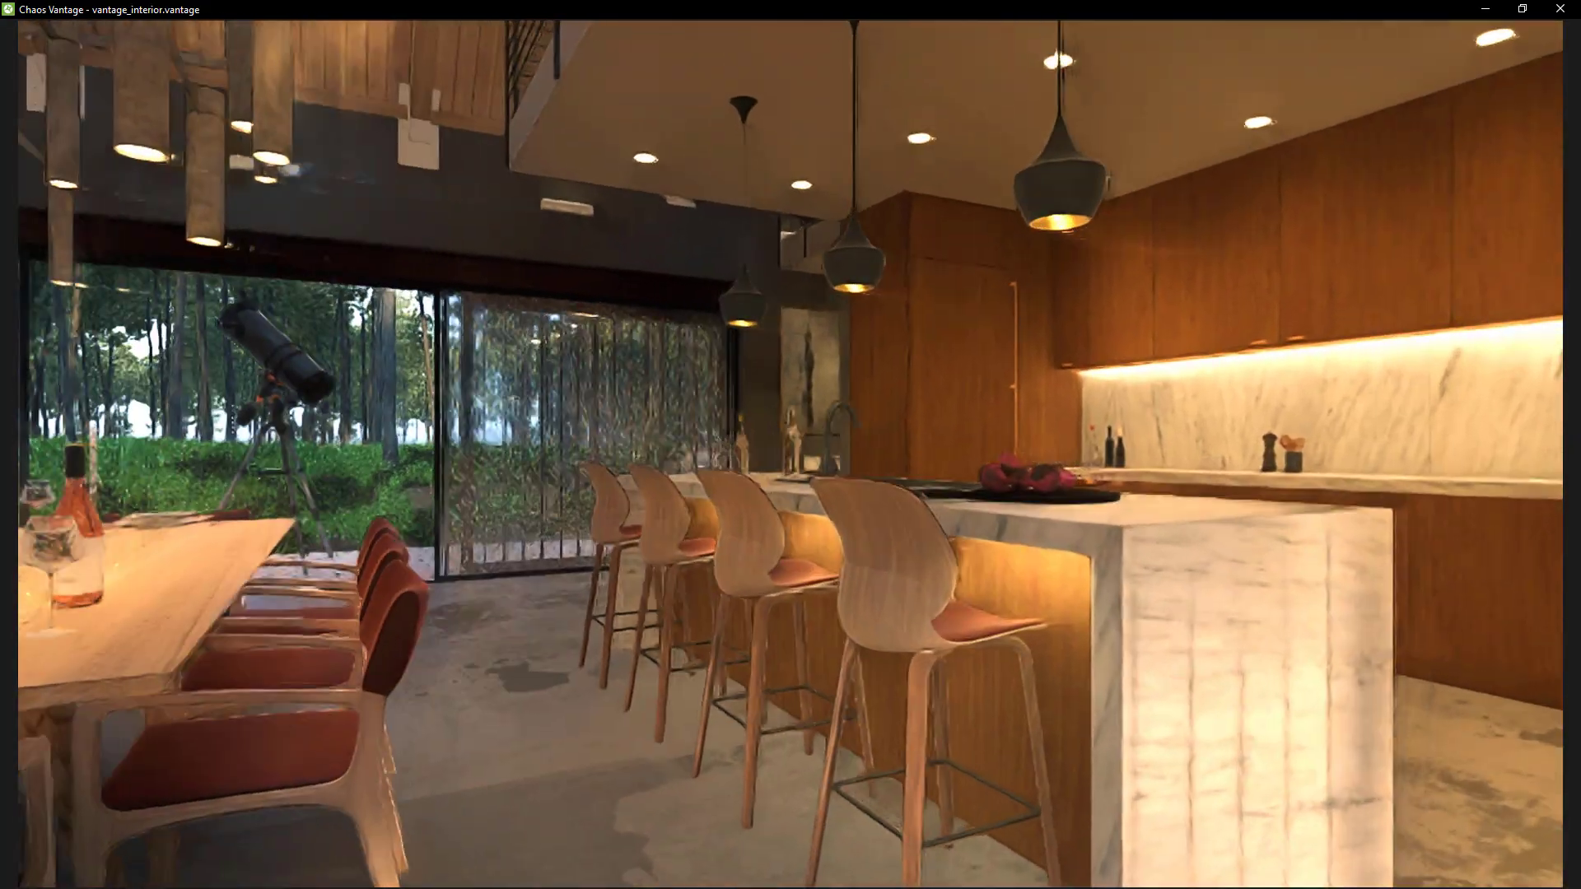
pyautogui.press('s')
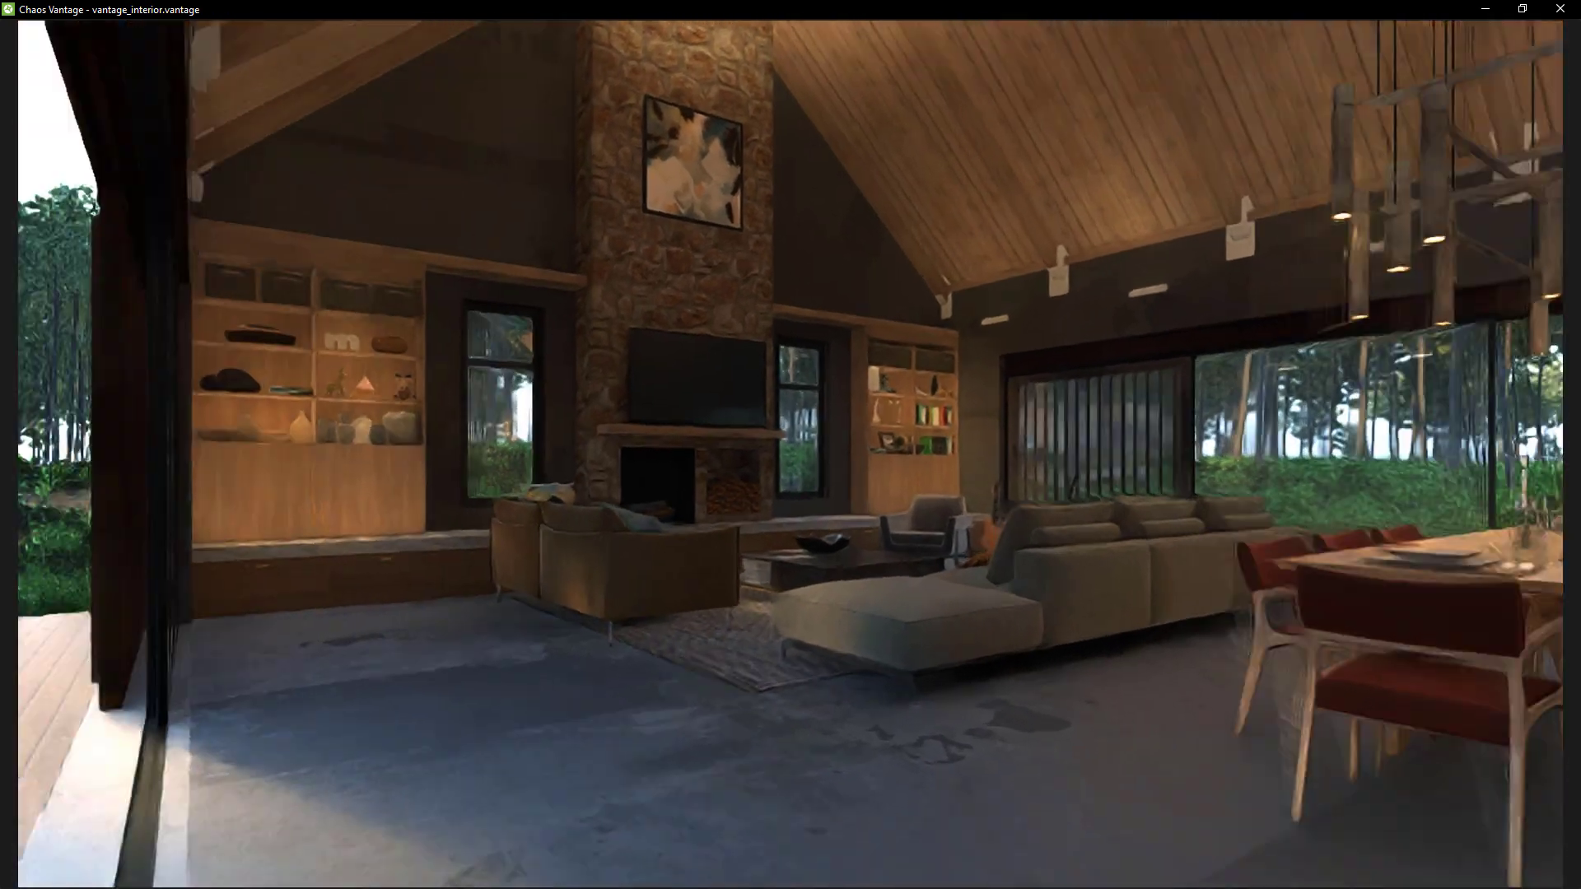
pyautogui.press('w')
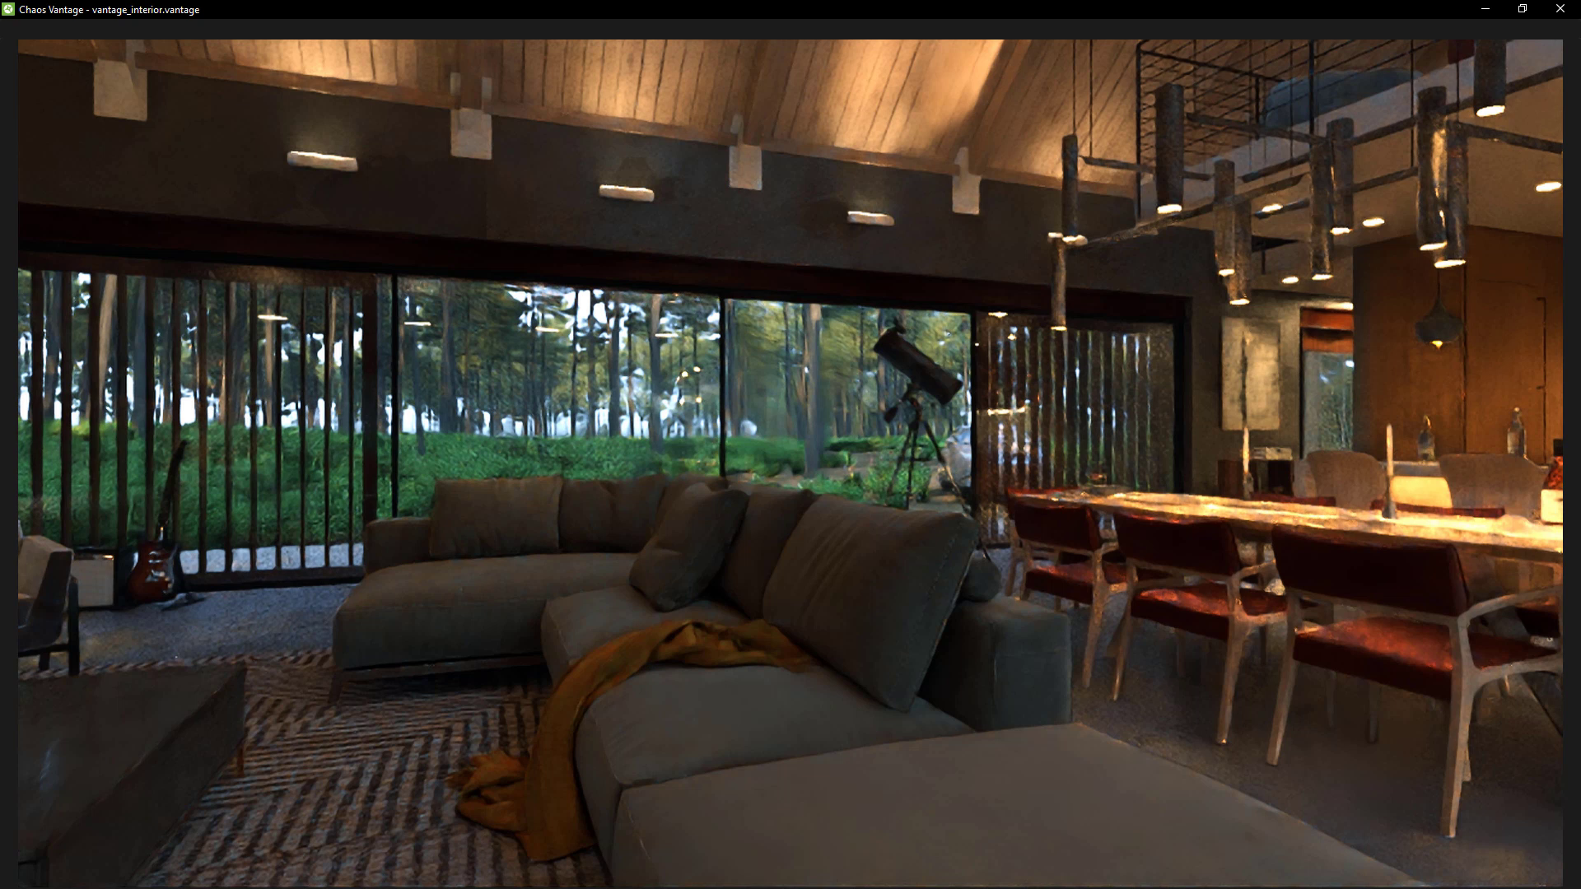
# Step: Start the fly navigation mode, view the kitchen and loft from a raised viewpoint, and leave the mode
pyautogui.click(899, 69)
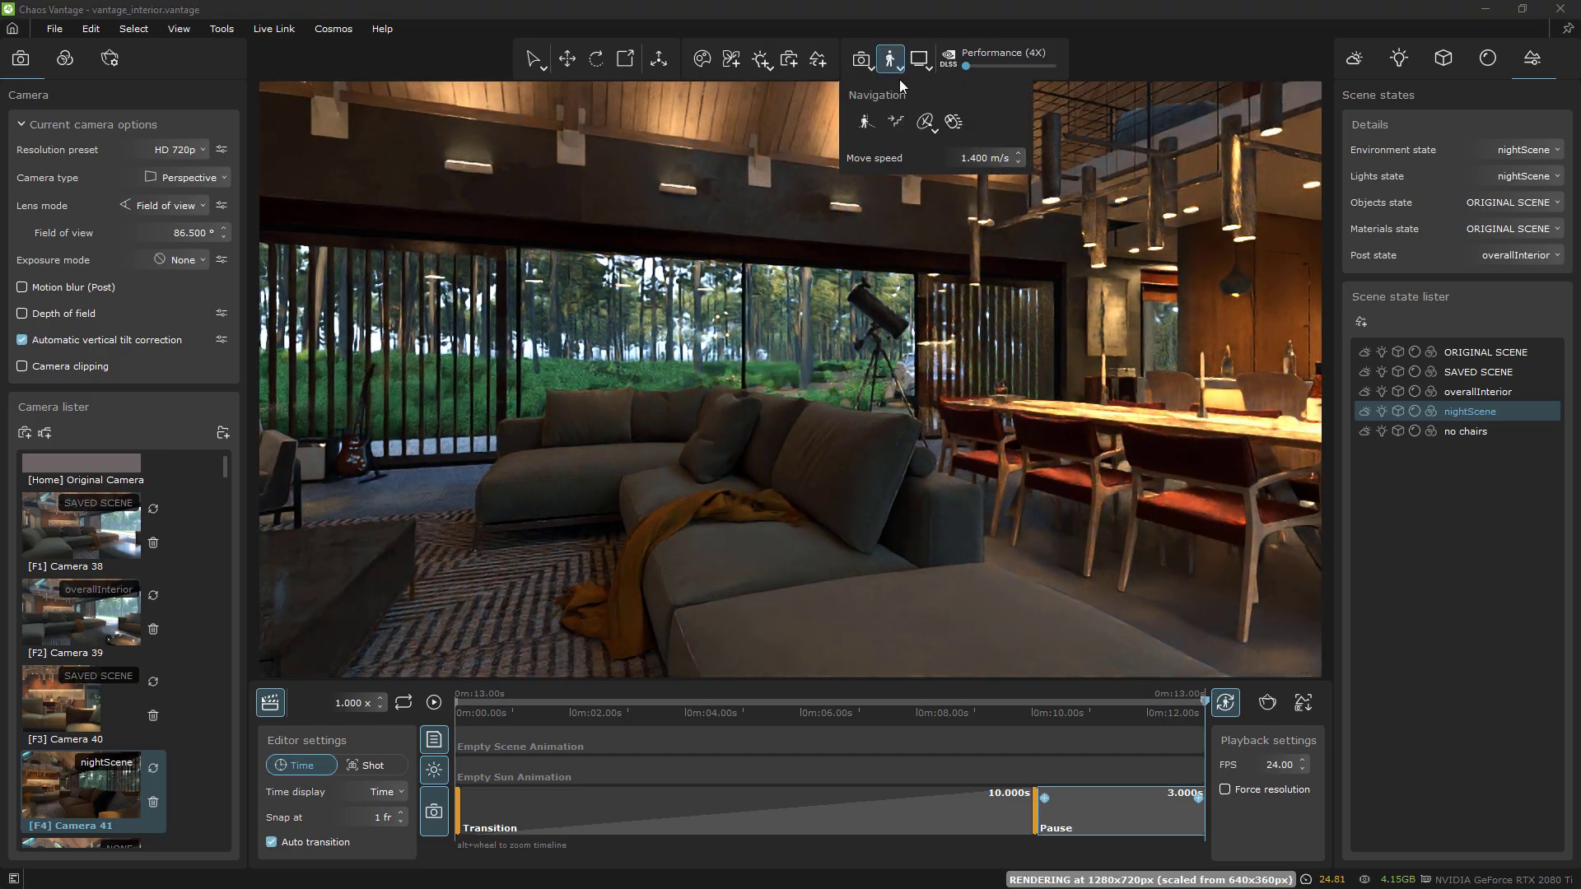
pyautogui.click(897, 122)
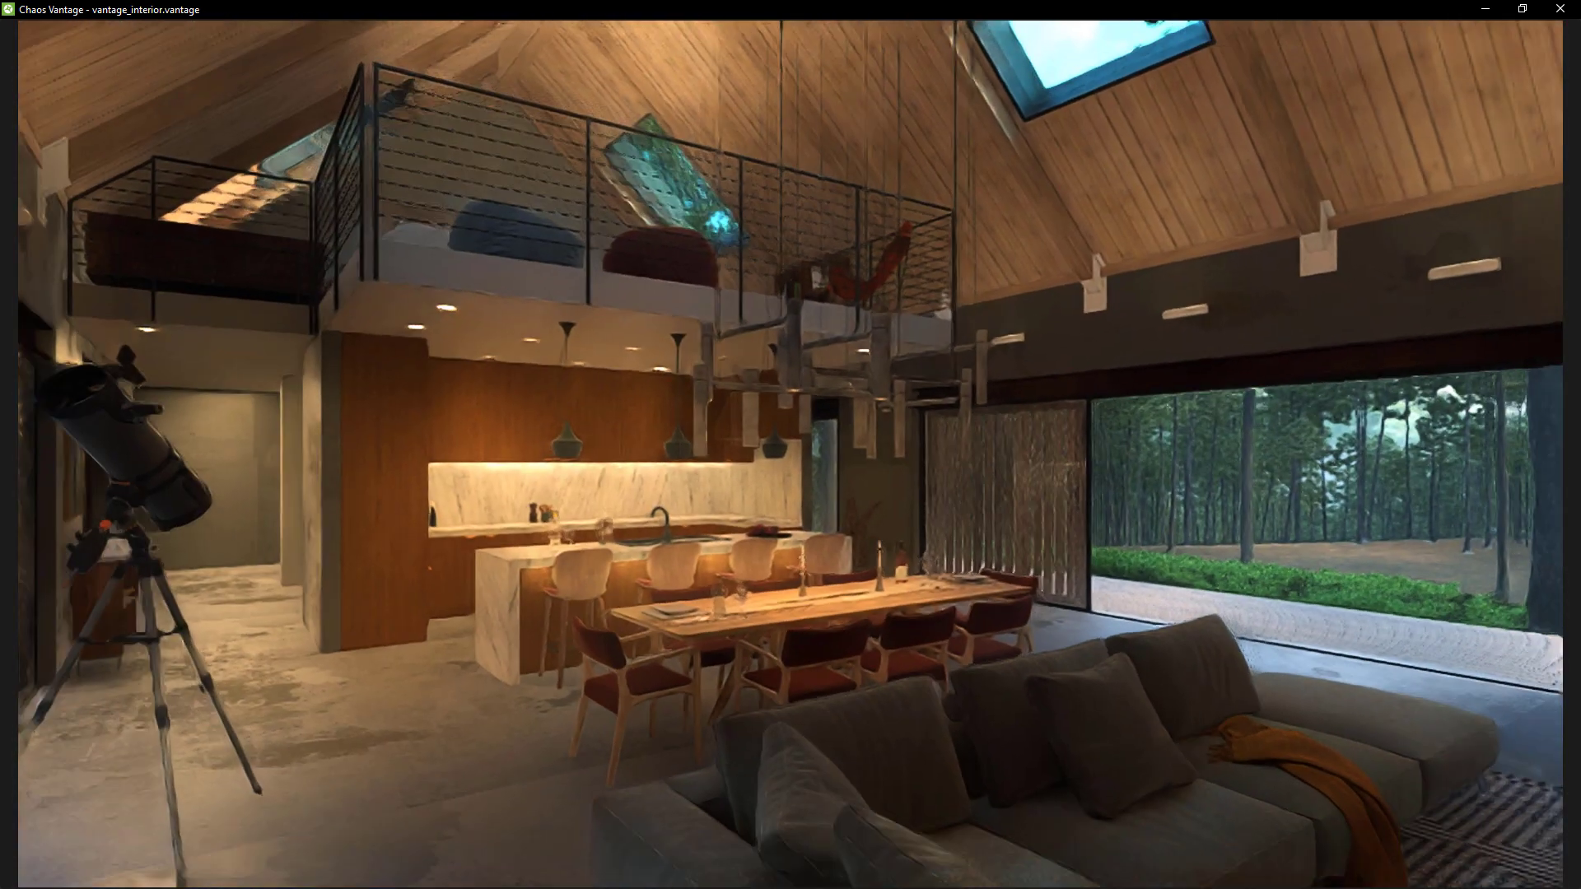
pyautogui.press('Escape')
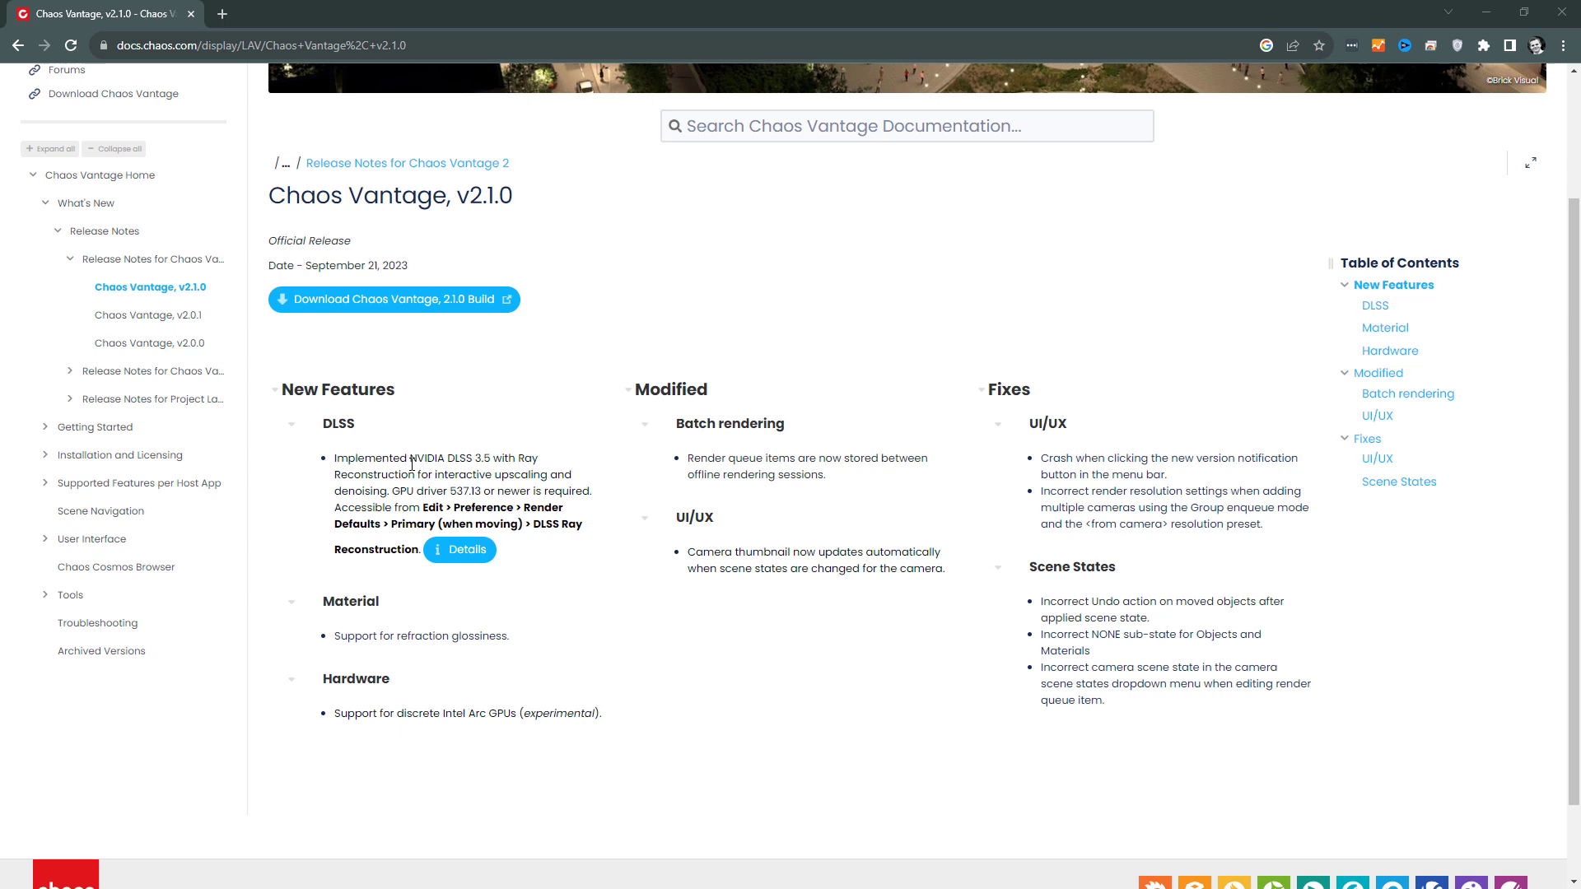
# Step: Highlight the GPU driver requirement in the DLSS notes on the Chaos Vantage, v2.1.0 release page in the browser
pyautogui.moveTo(392, 491); pyautogui.dragTo(605, 493)
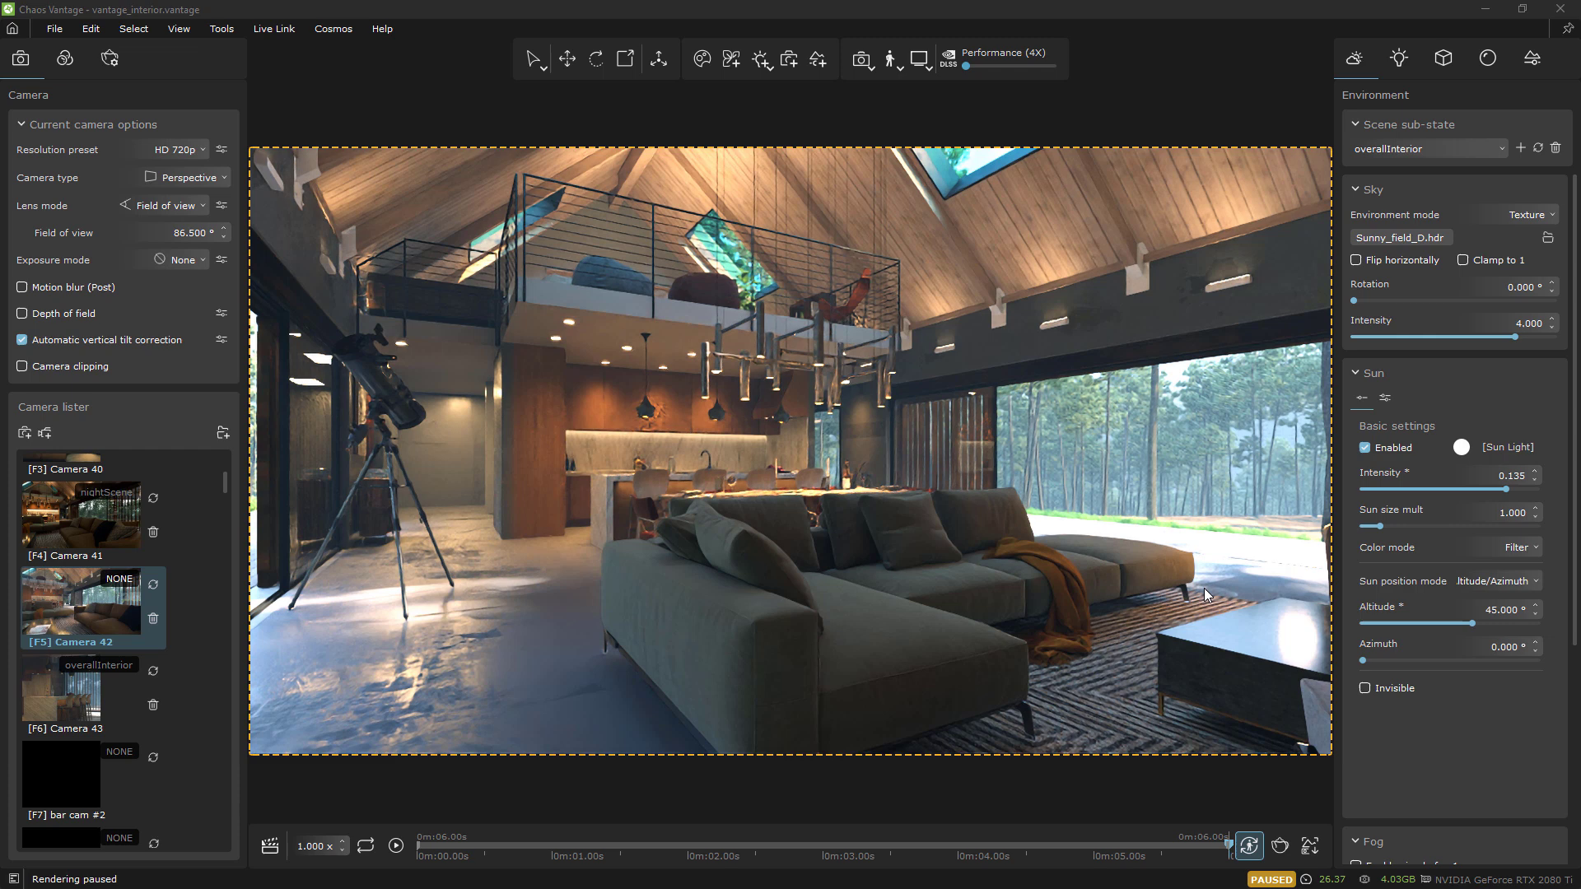
pyautogui.moveTo(1204, 594); pyautogui.dragTo(908, 577, button='middle')
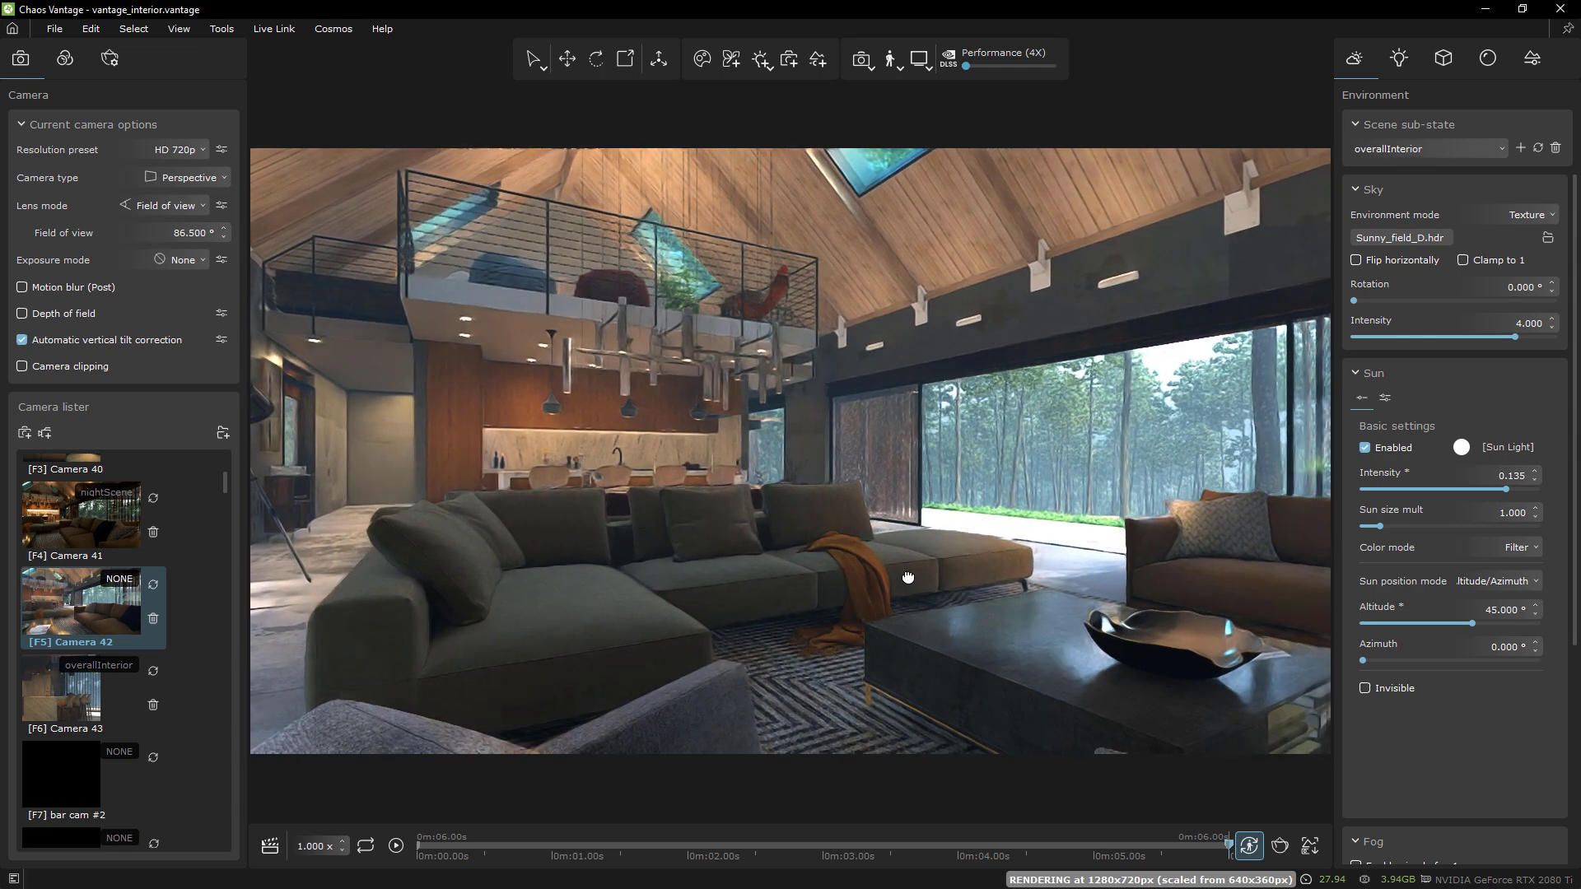
pyautogui.moveTo(1015, 561); pyautogui.dragTo(941, 553)
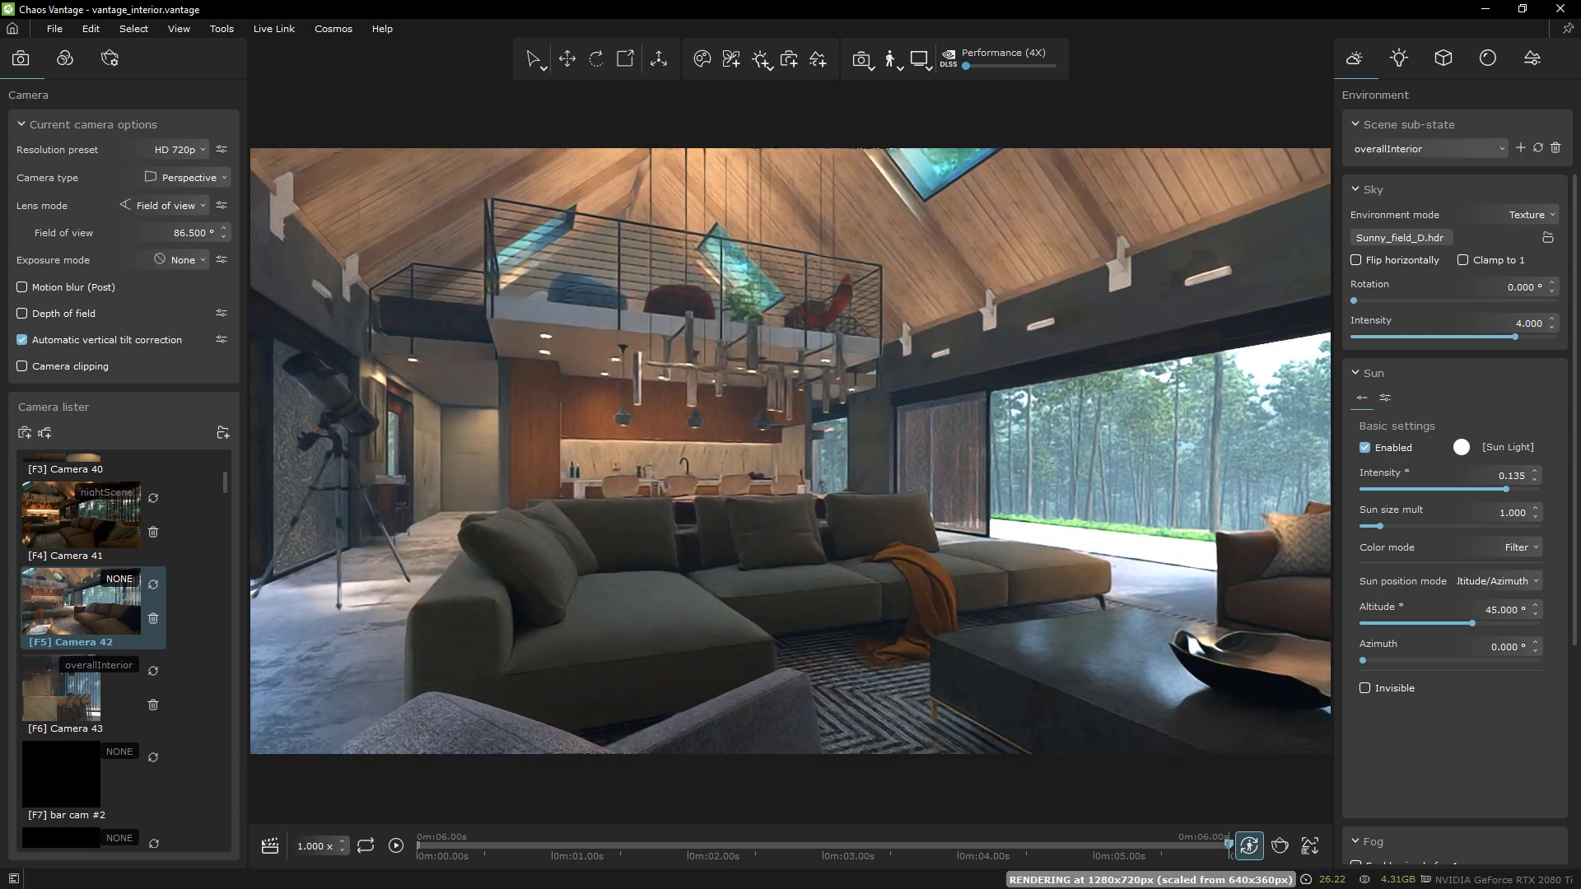
pyautogui.moveTo(1064, 558)
pyautogui.mouseDown()
pyautogui.moveTo(792, 558)
pyautogui.moveTo(914, 548)
pyautogui.moveTo(1045, 568)
pyautogui.mouseUp()
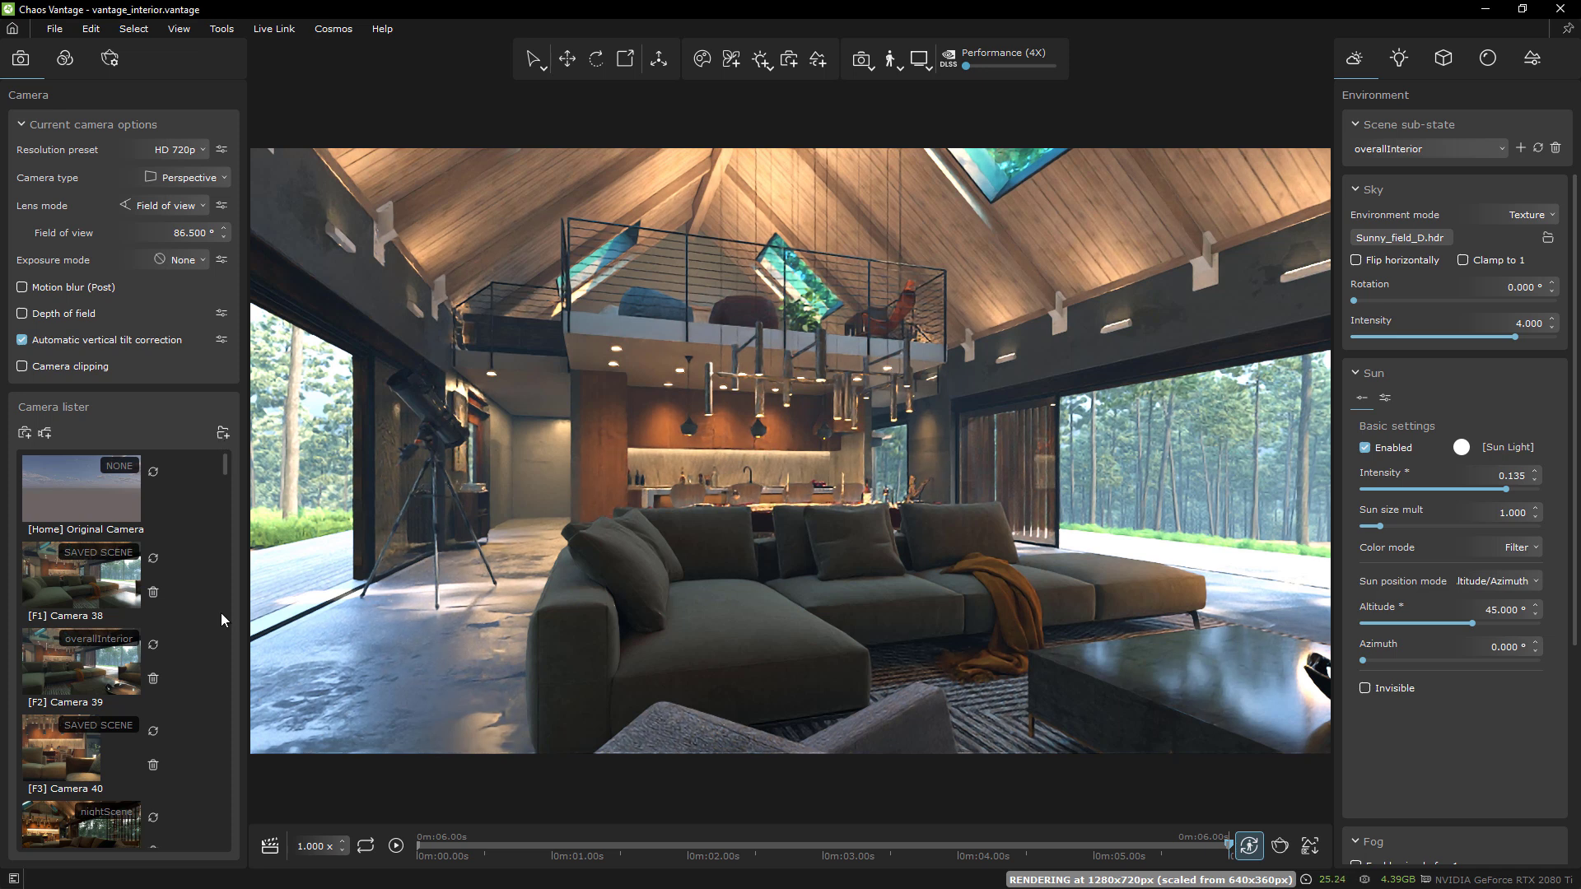
pyautogui.scroll(-3, 220, 619)
pyautogui.scroll(-2, 220, 612)
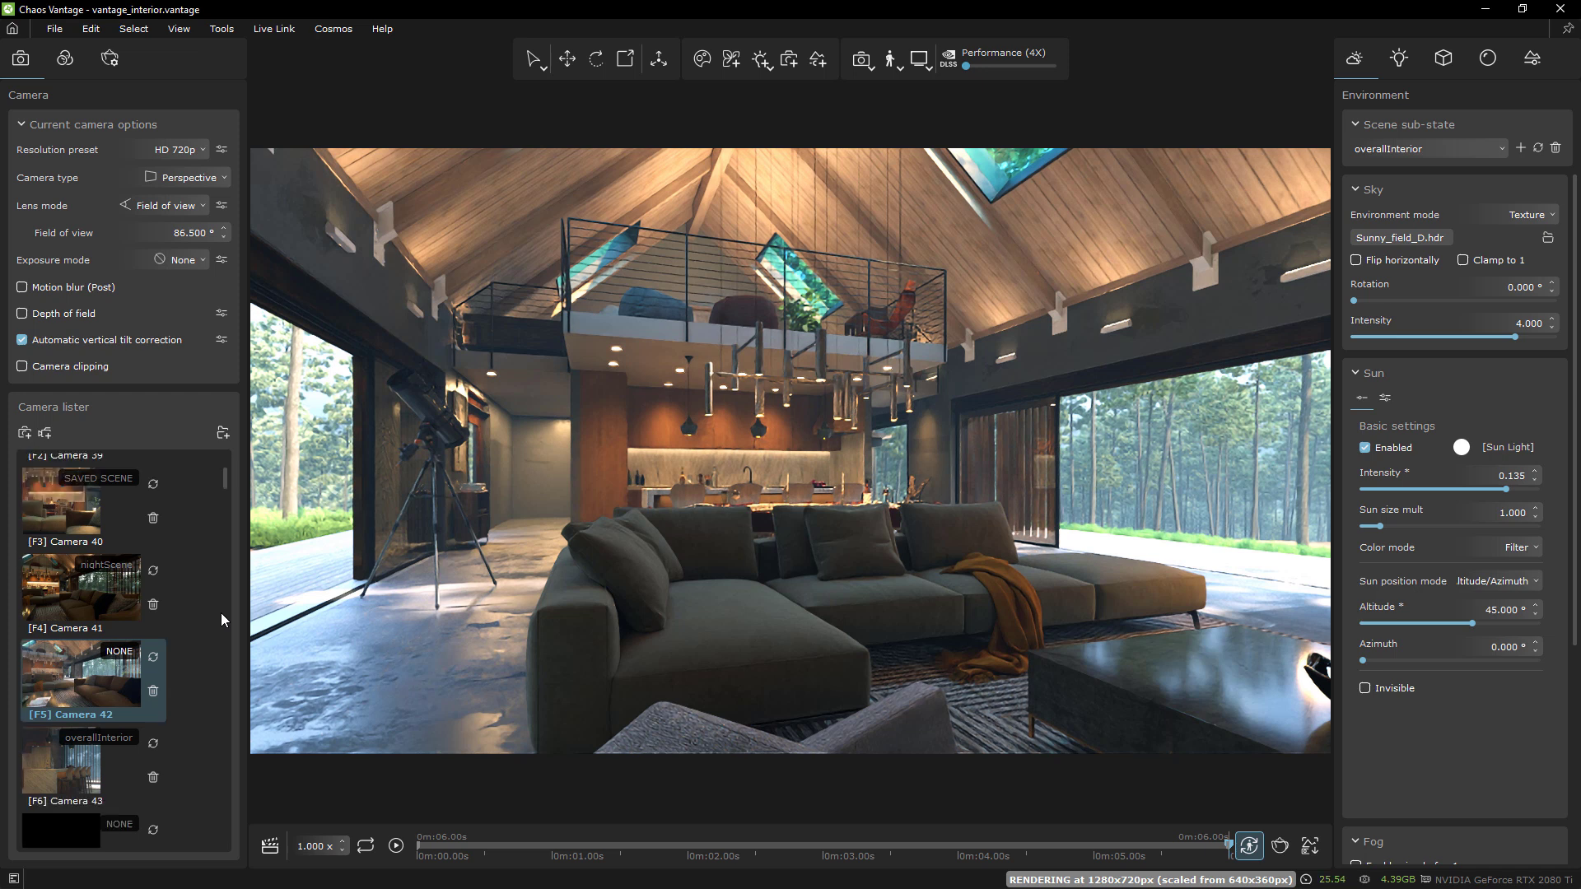
# Step: Switch to Camera 43 and try the listed scene states, ending with the no chairs state
pyautogui.click(51, 775)
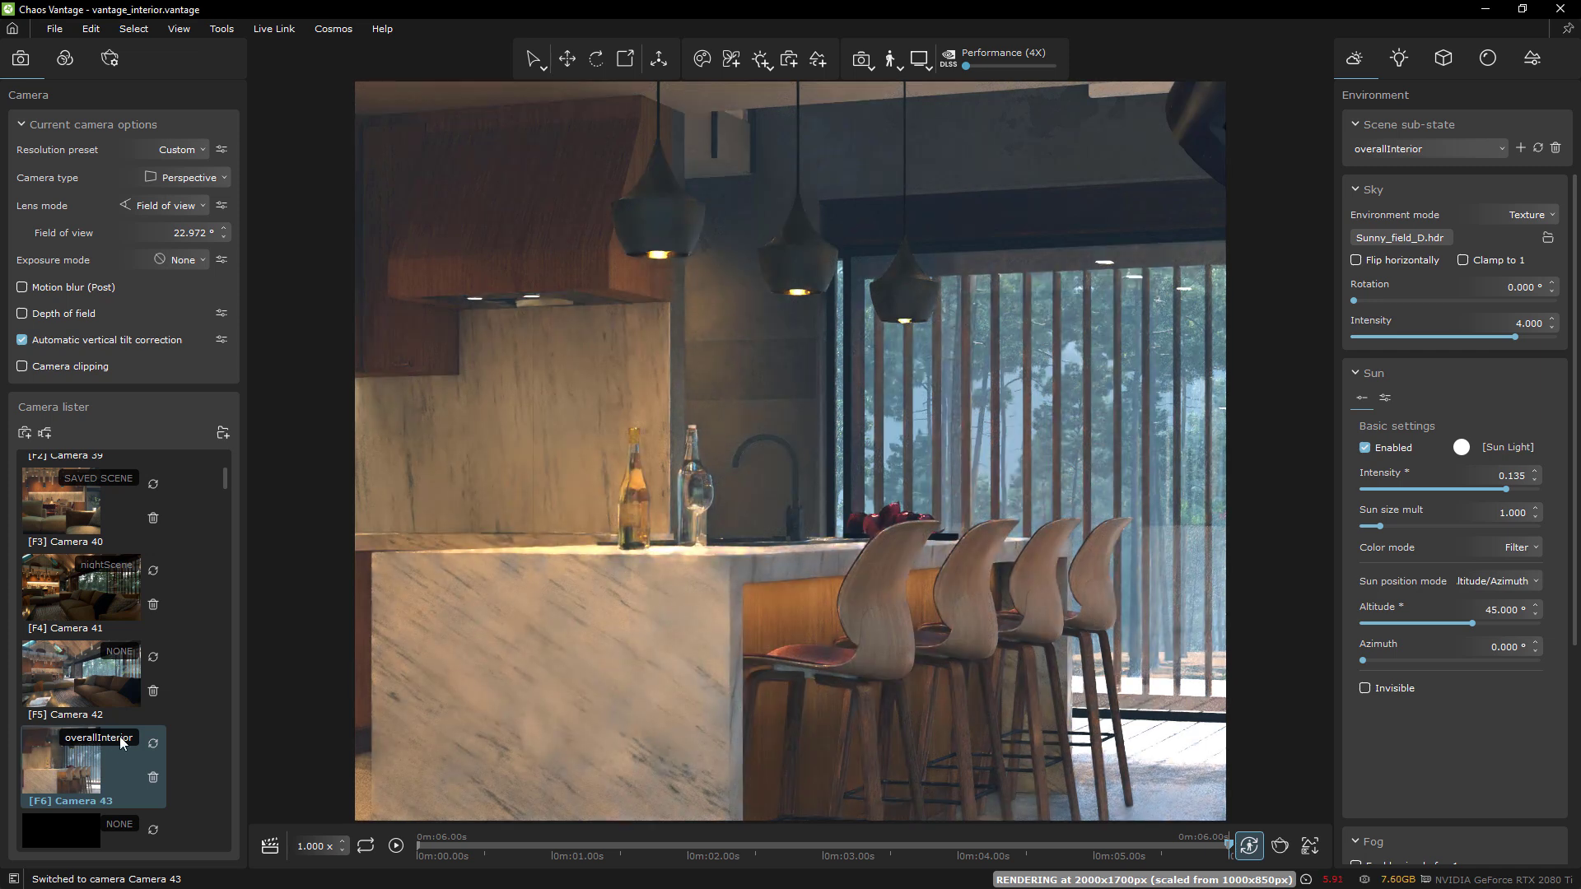
pyautogui.click(1532, 59)
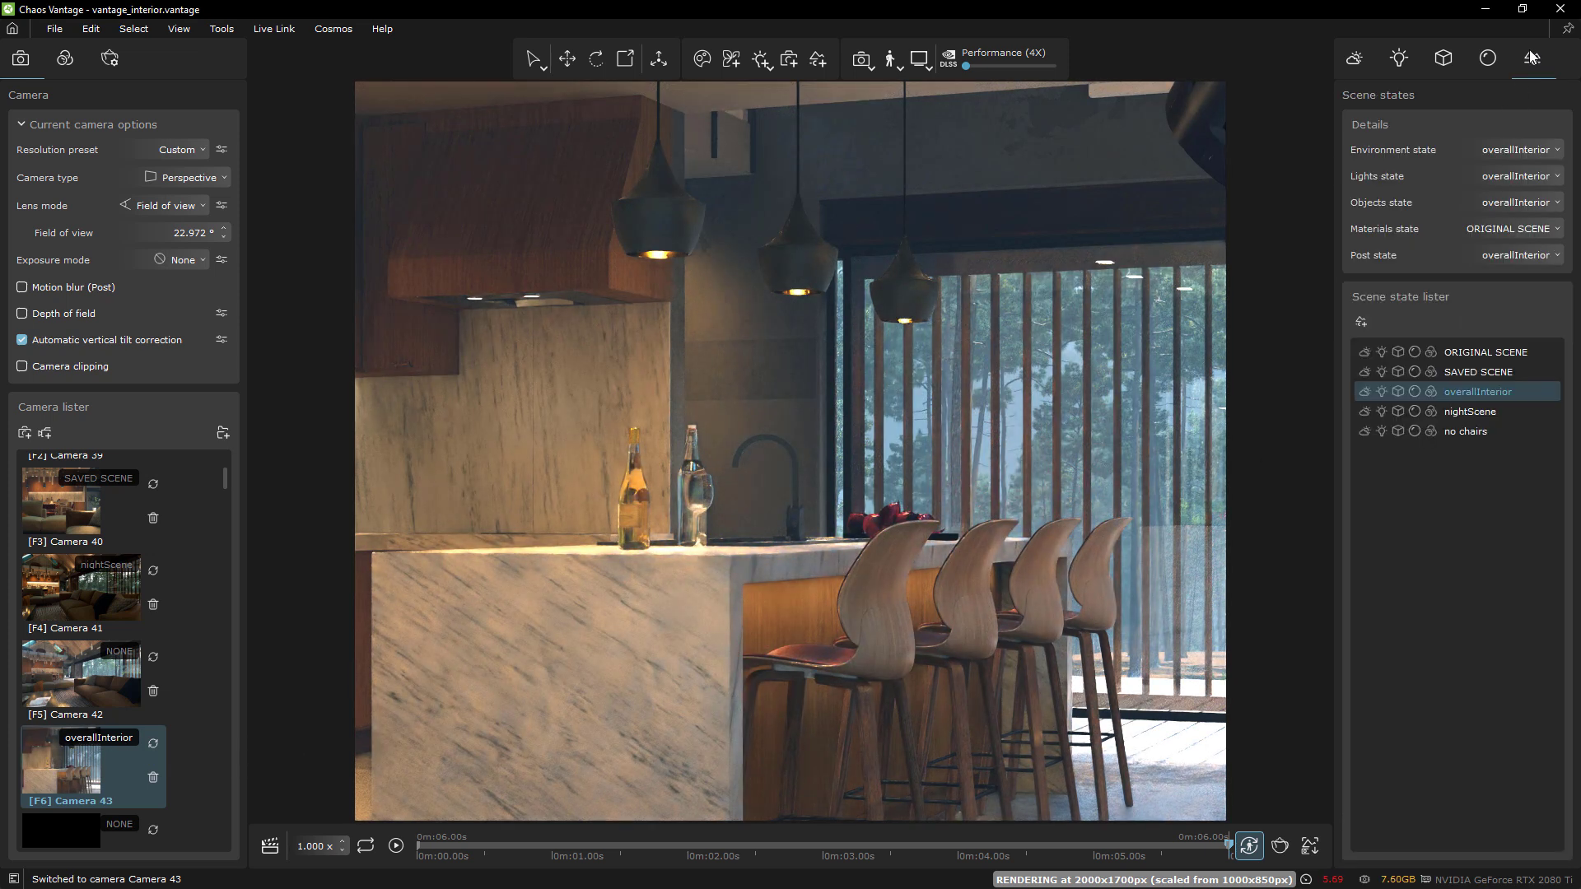
pyautogui.click(1465, 368)
pyautogui.click(1469, 356)
pyautogui.click(1474, 392)
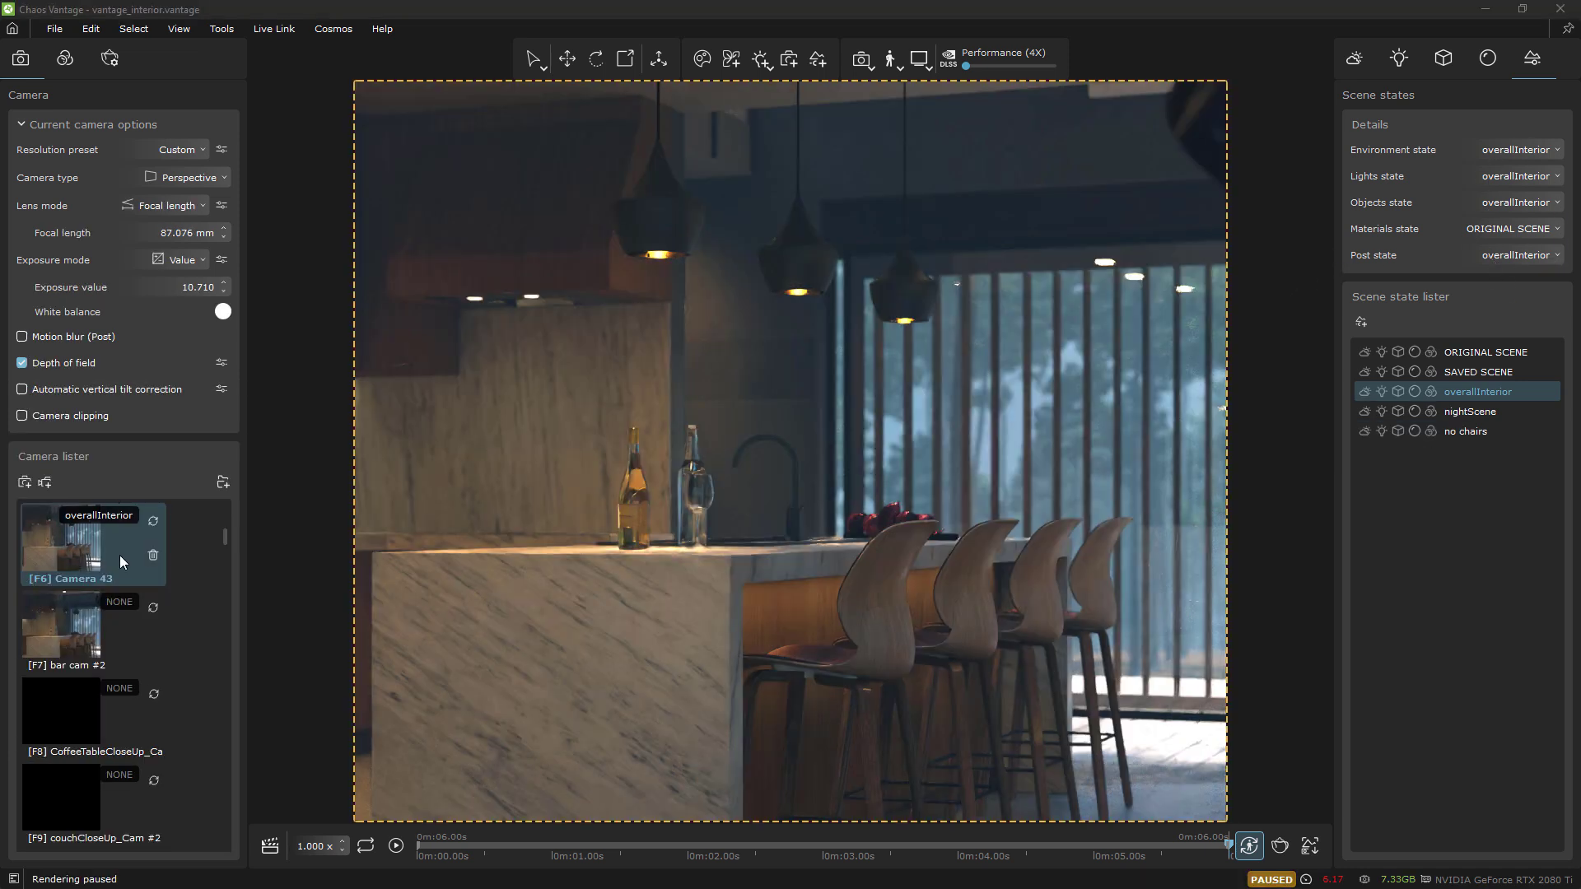
pyautogui.click(1457, 429)
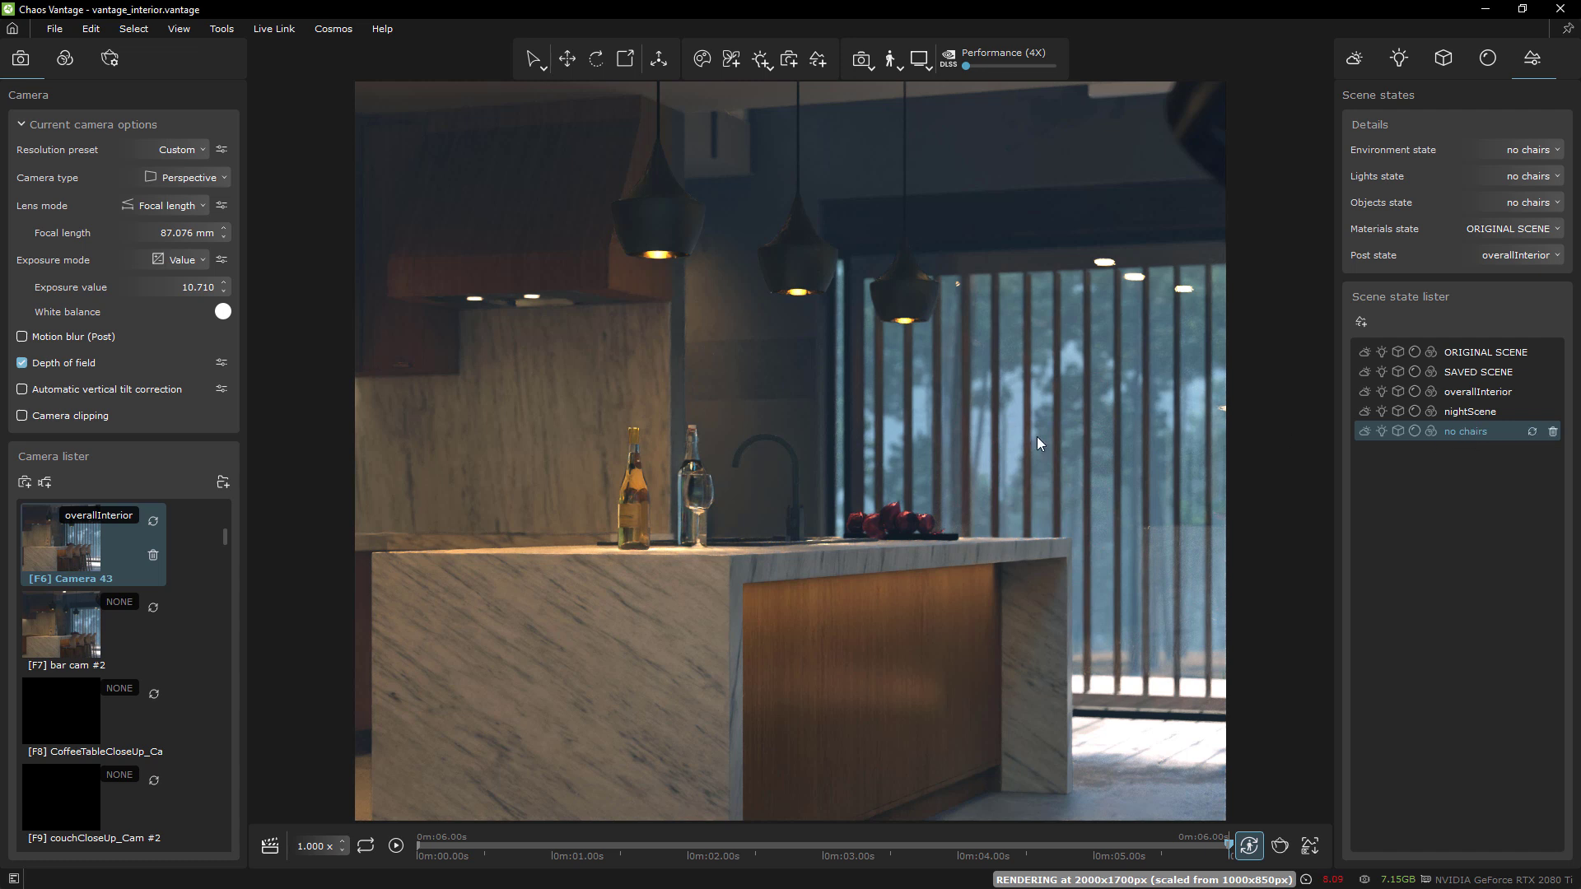
# Step: Assign the no chairs scene state to Camera 43 and the overallInterior state to bar cam #2
pyautogui.click(111, 512)
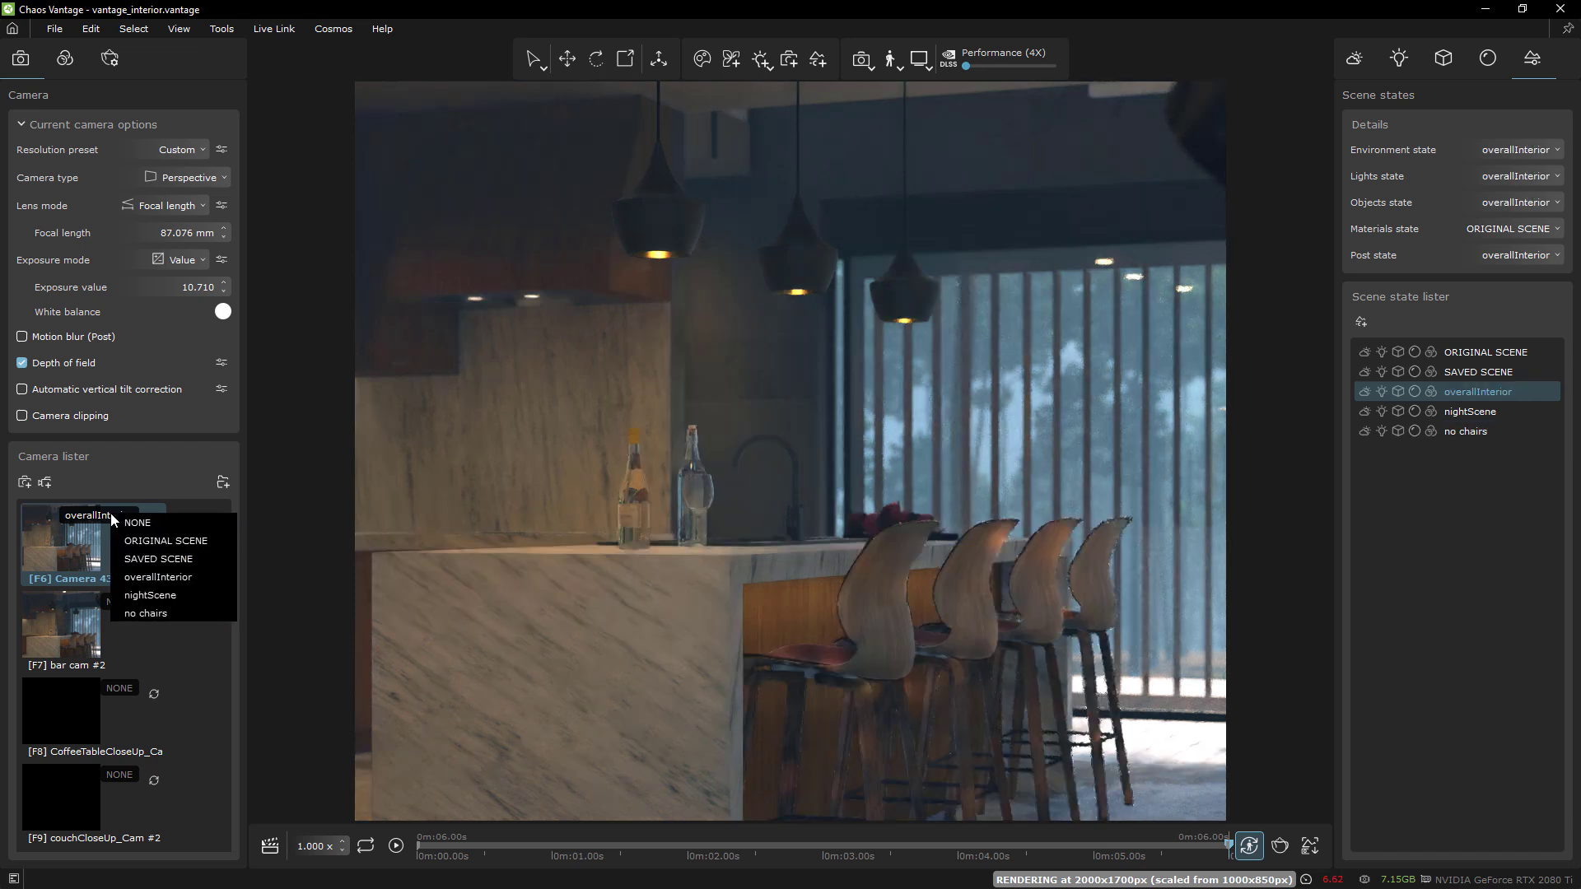
pyautogui.click(156, 615)
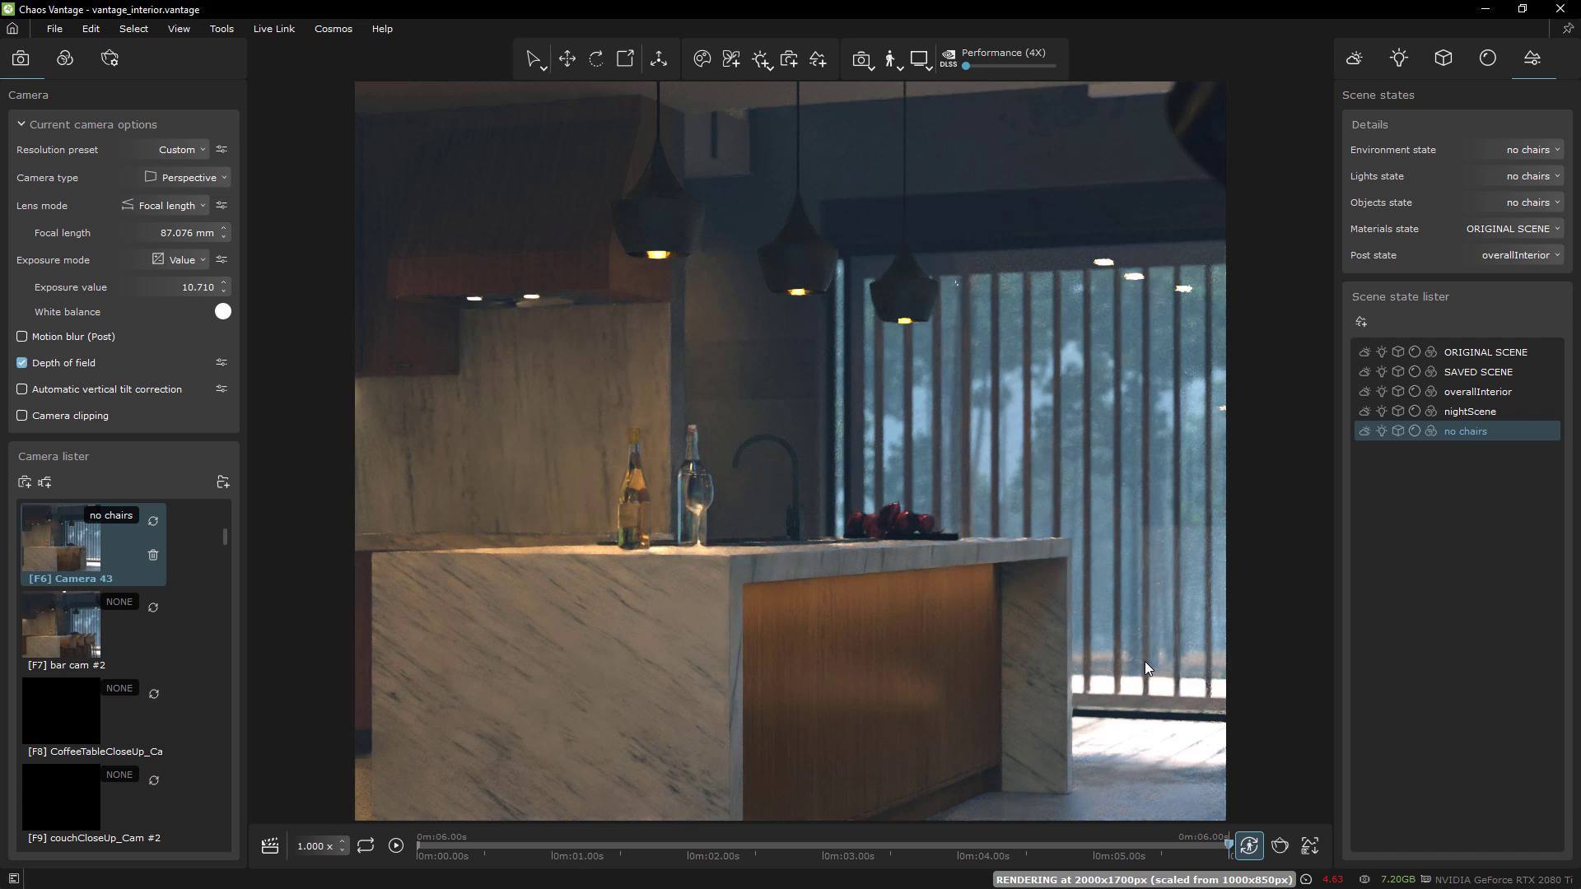
pyautogui.click(67, 631)
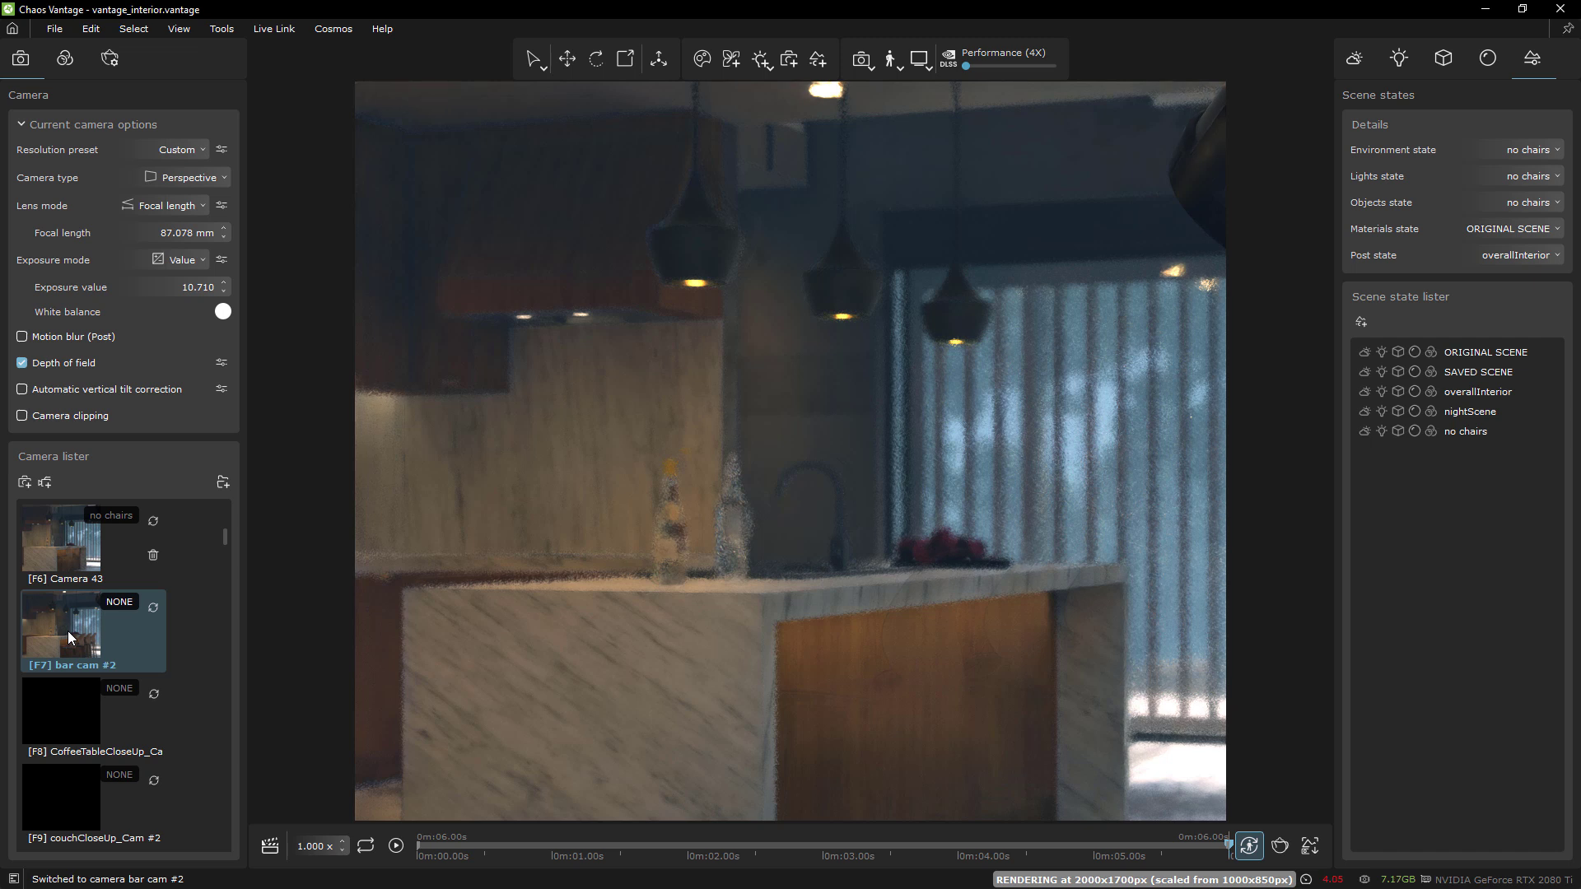
pyautogui.click(120, 602)
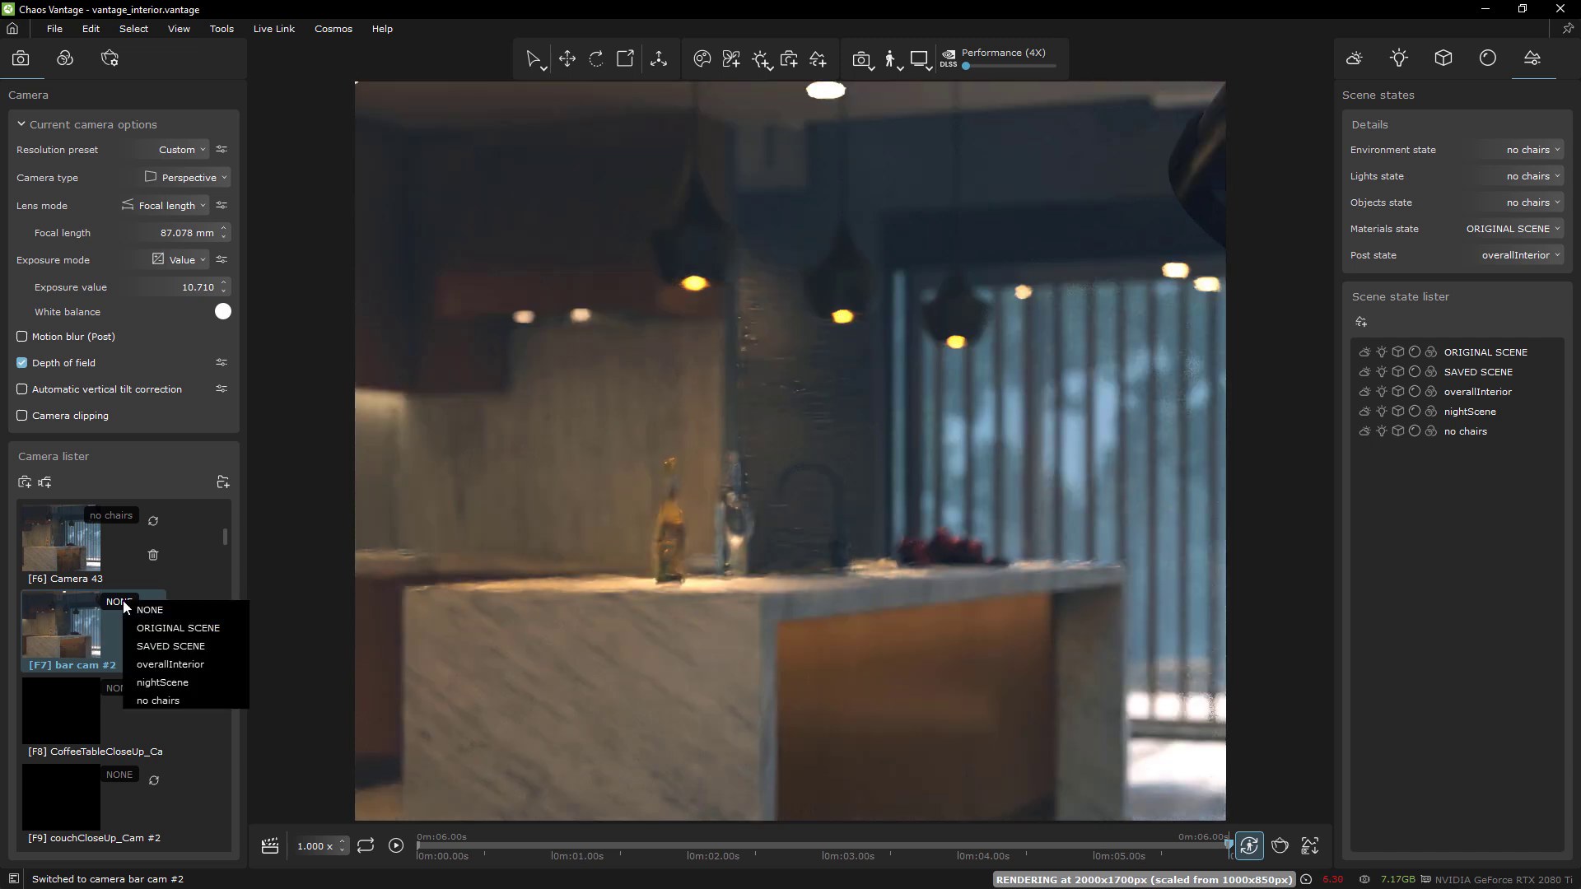
pyautogui.click(188, 664)
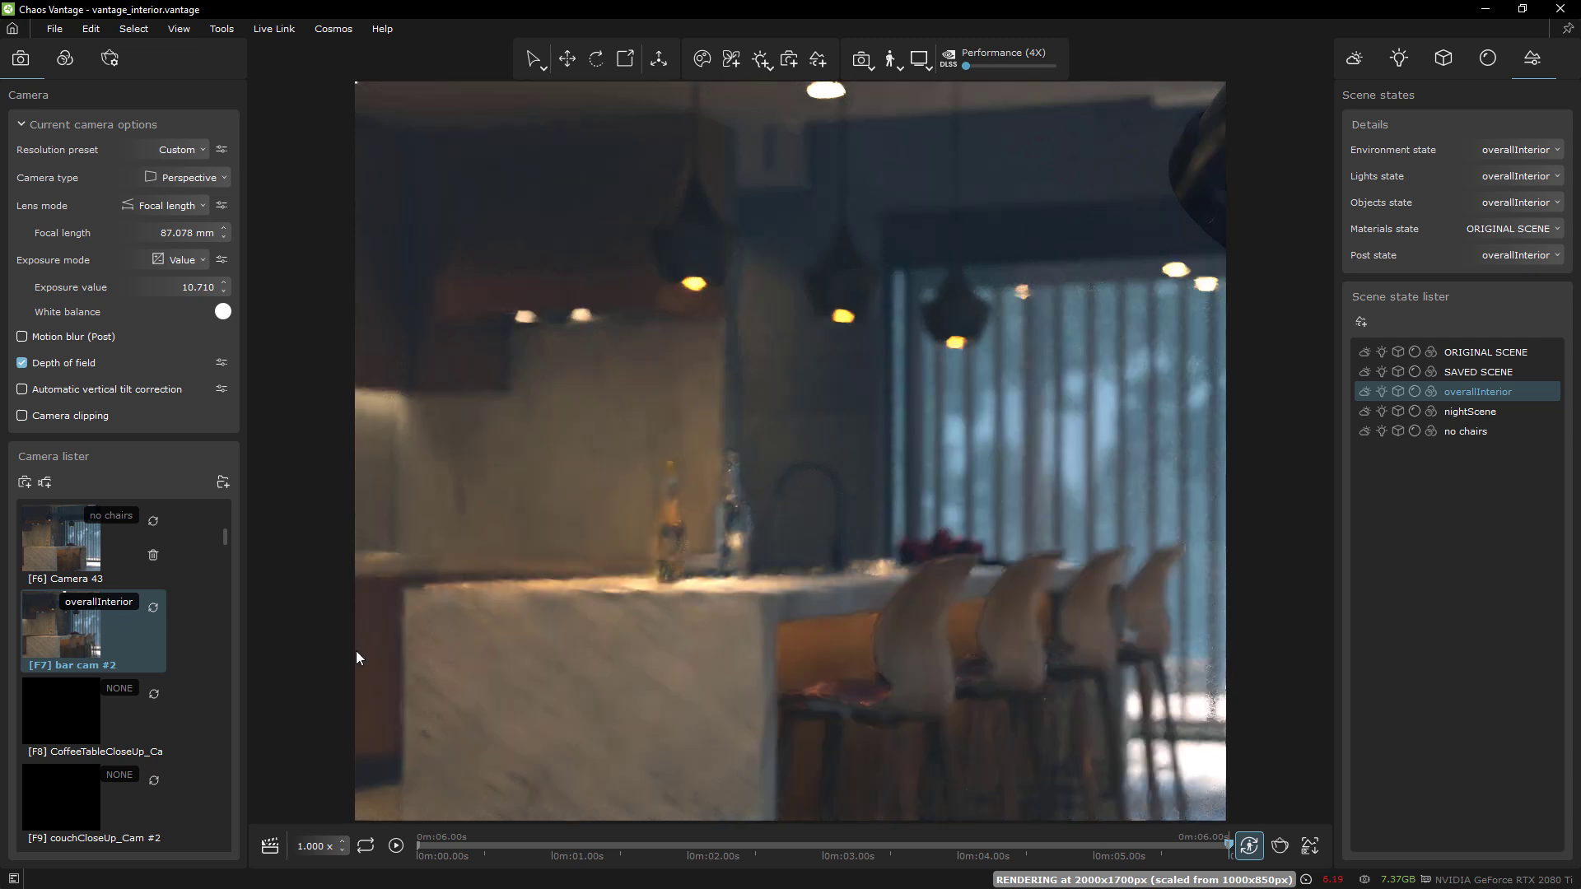
# Step: Focus bar cam #2 on the bottles and compare its view with Camera 43 by switching between them
pyautogui.click(866, 64)
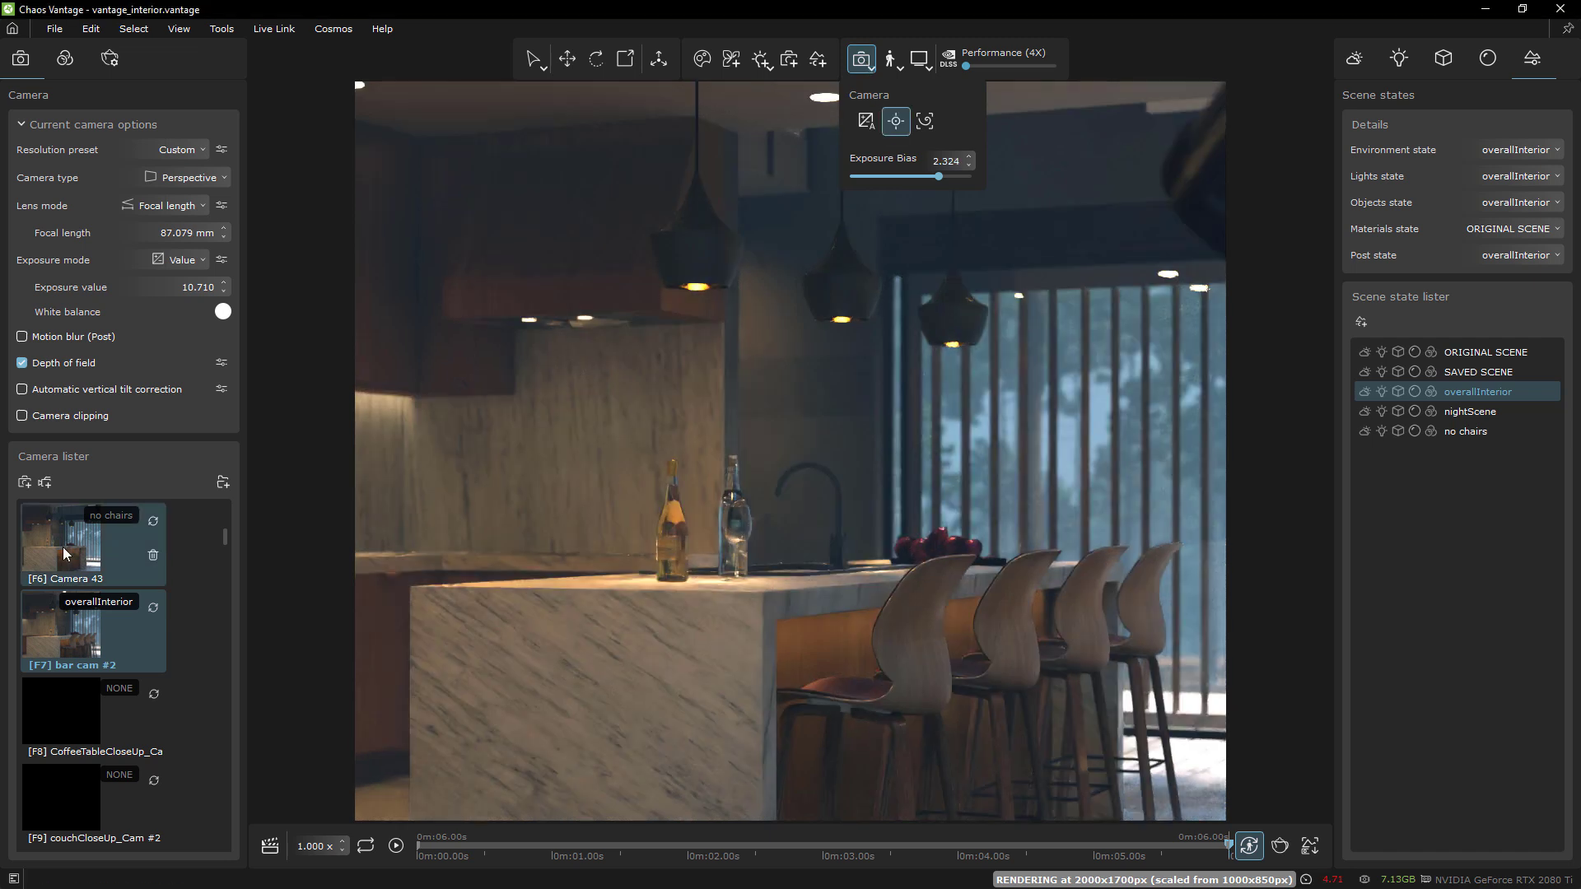
pyautogui.click(66, 553)
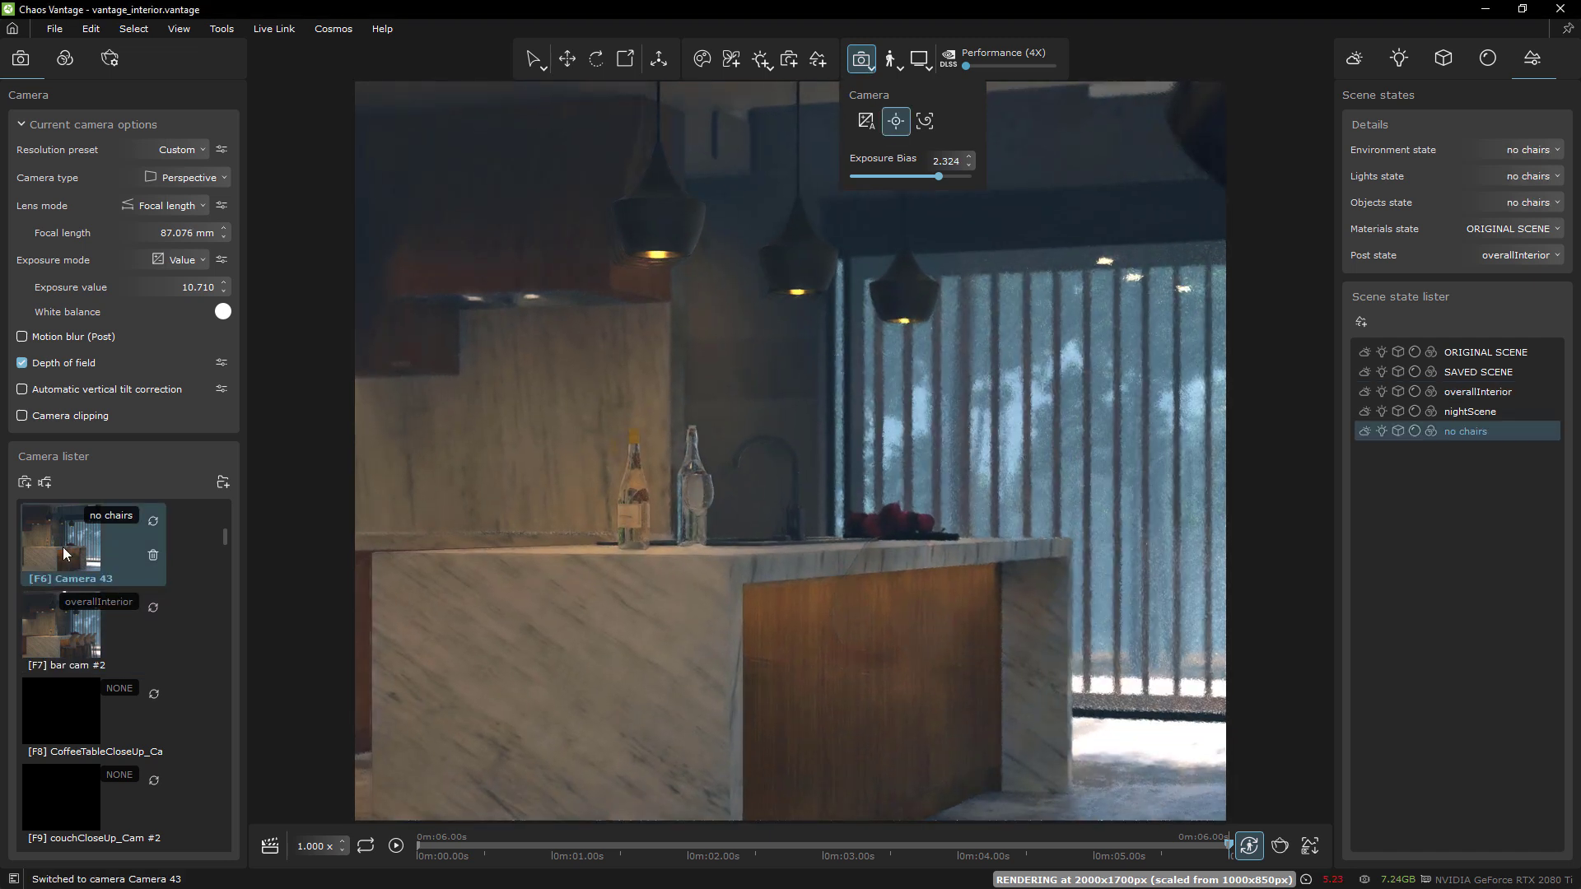
pyautogui.click(64, 644)
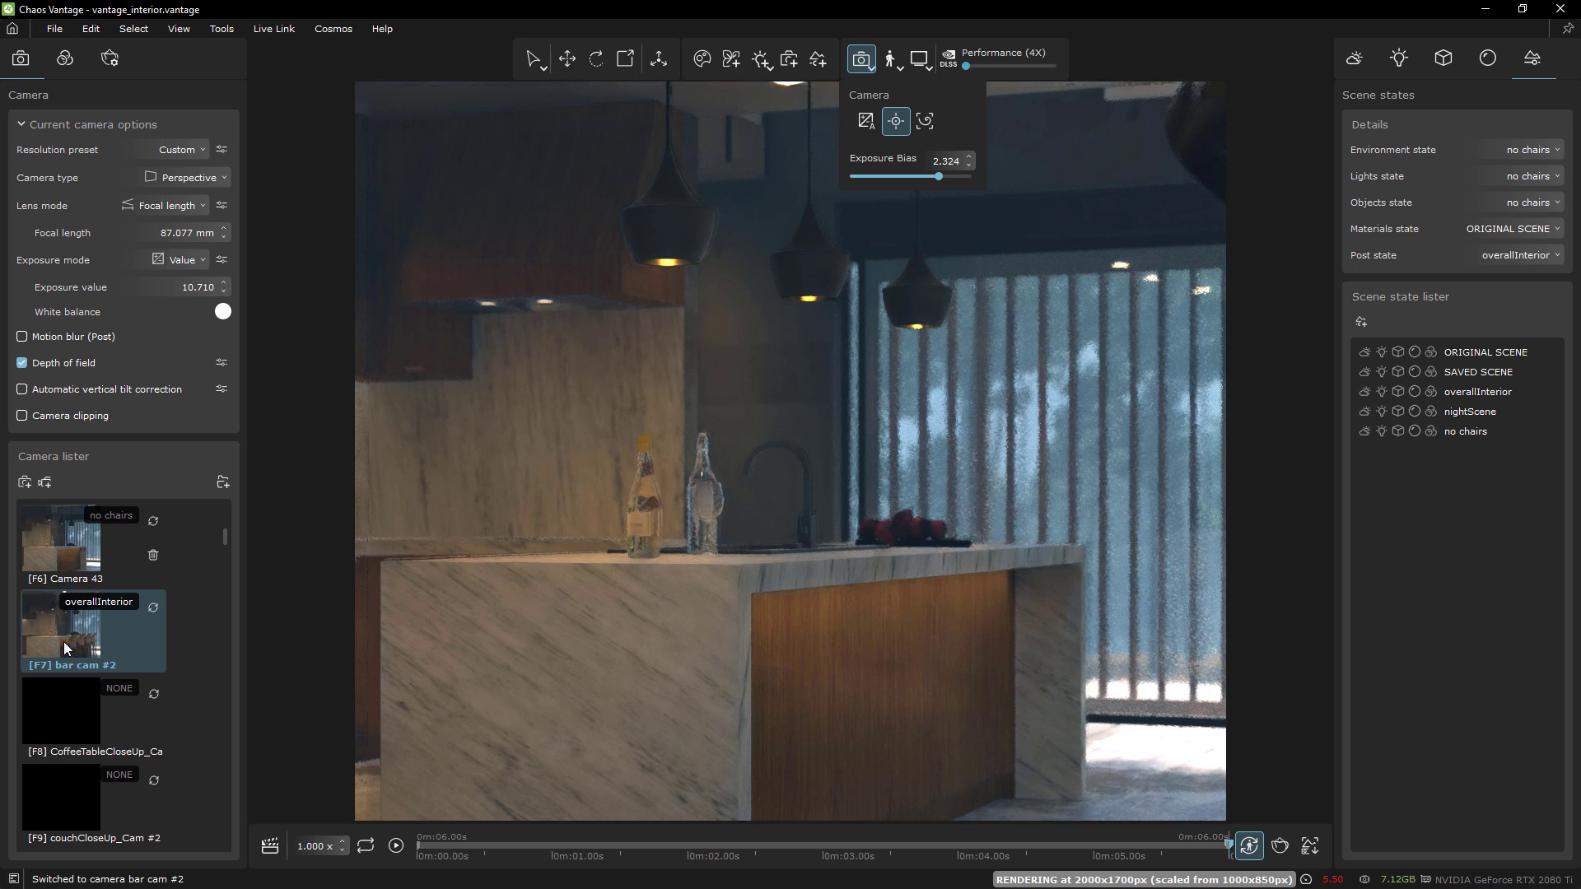
pyautogui.click(56, 545)
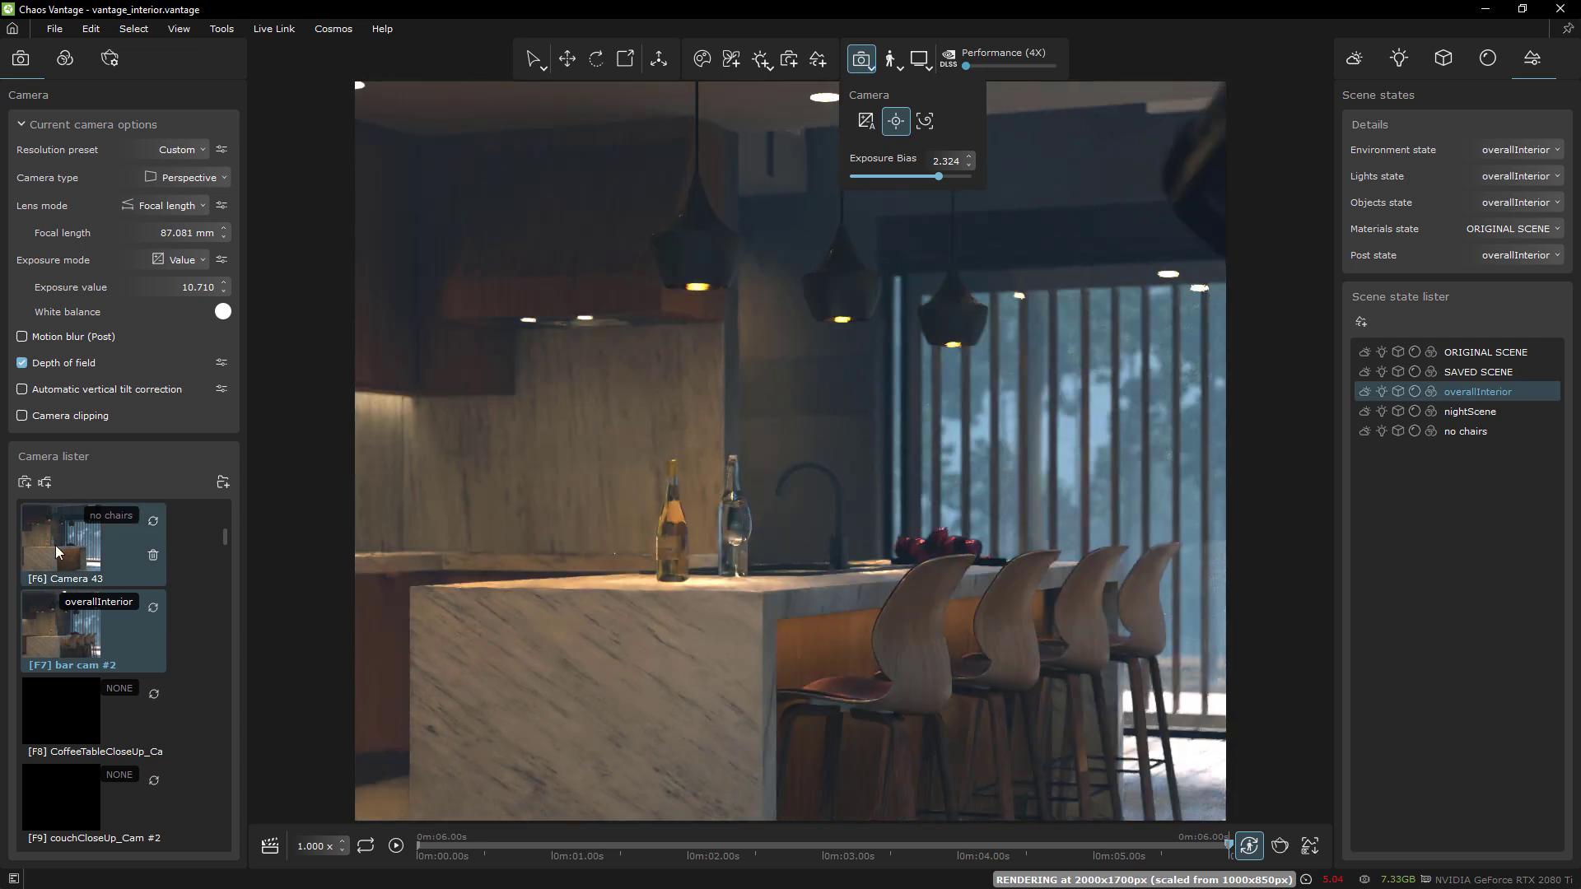
# Step: Refocus bar cam #2 on the bottles, update the saved camera, and return to Camera 43
pyautogui.doubleClick(85, 634)
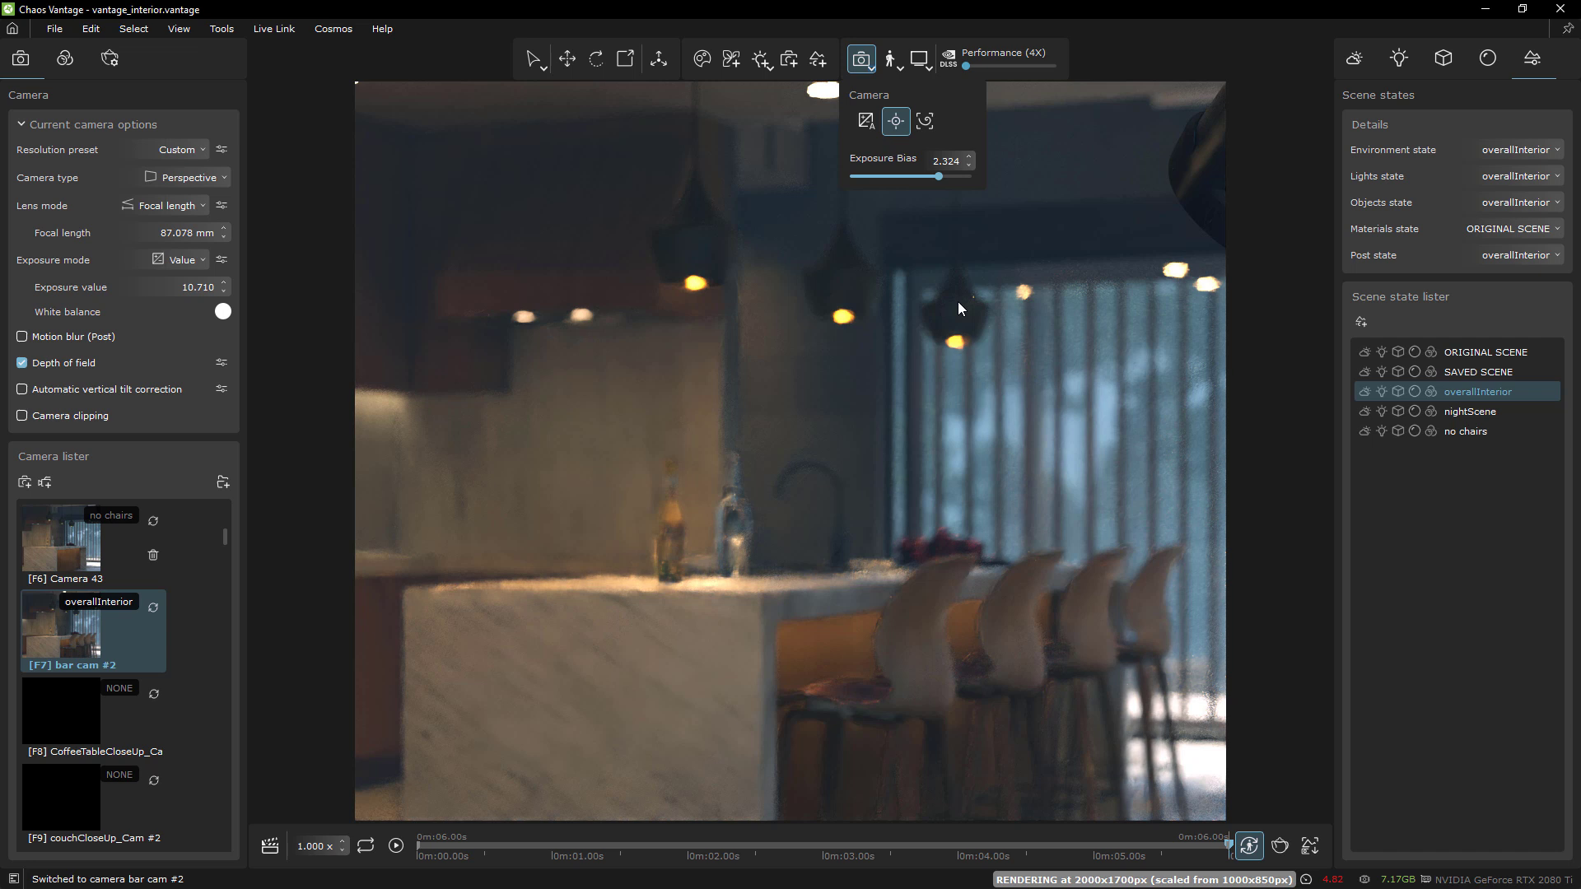
pyautogui.click(154, 608)
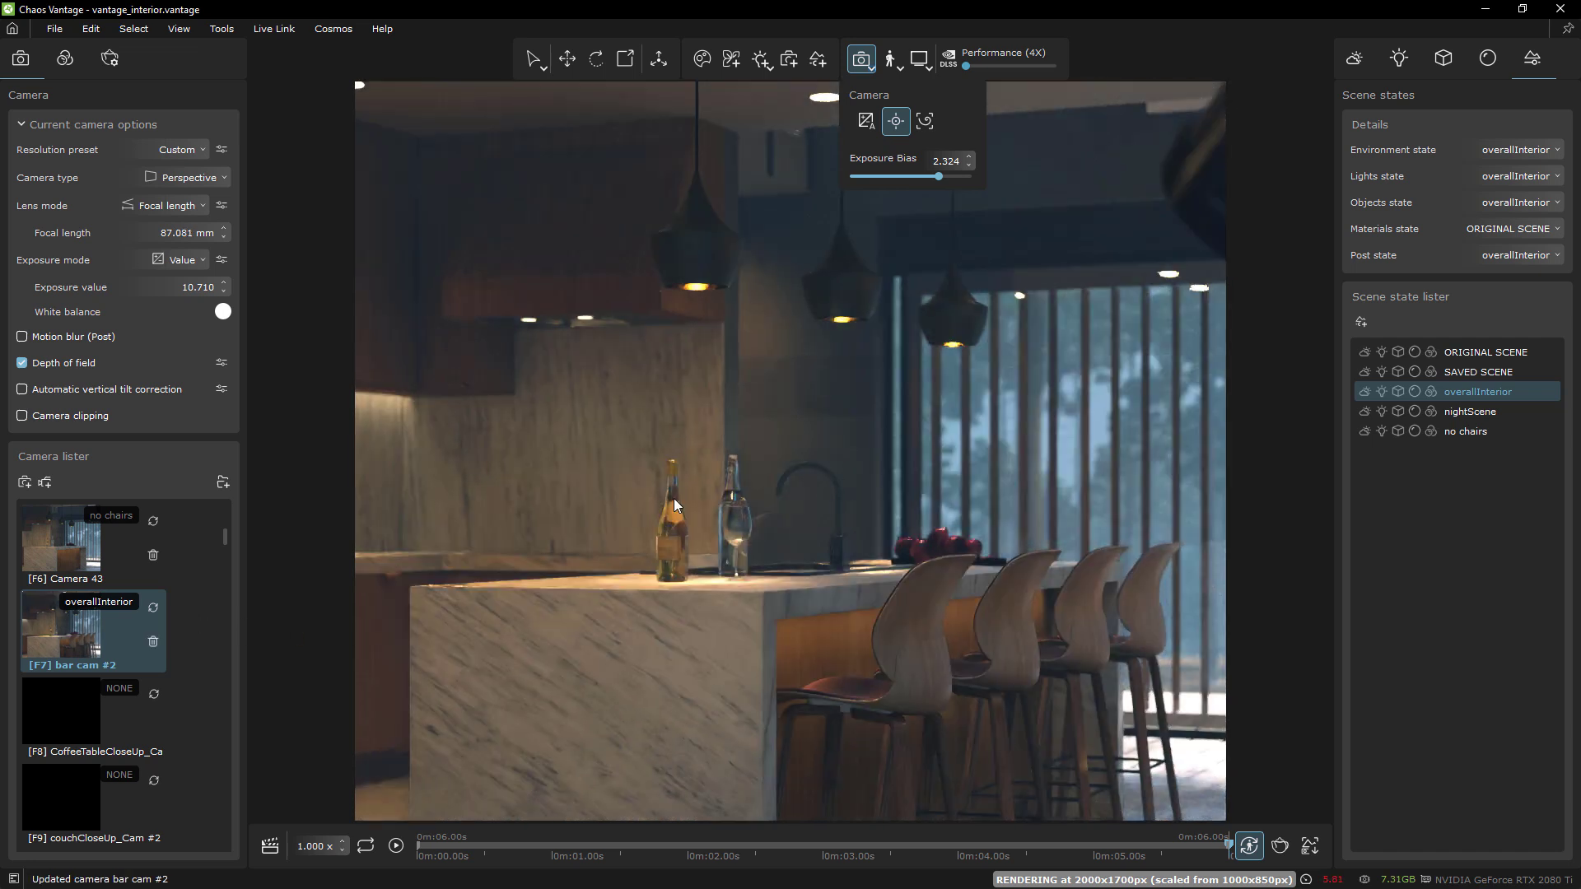
pyautogui.click(67, 542)
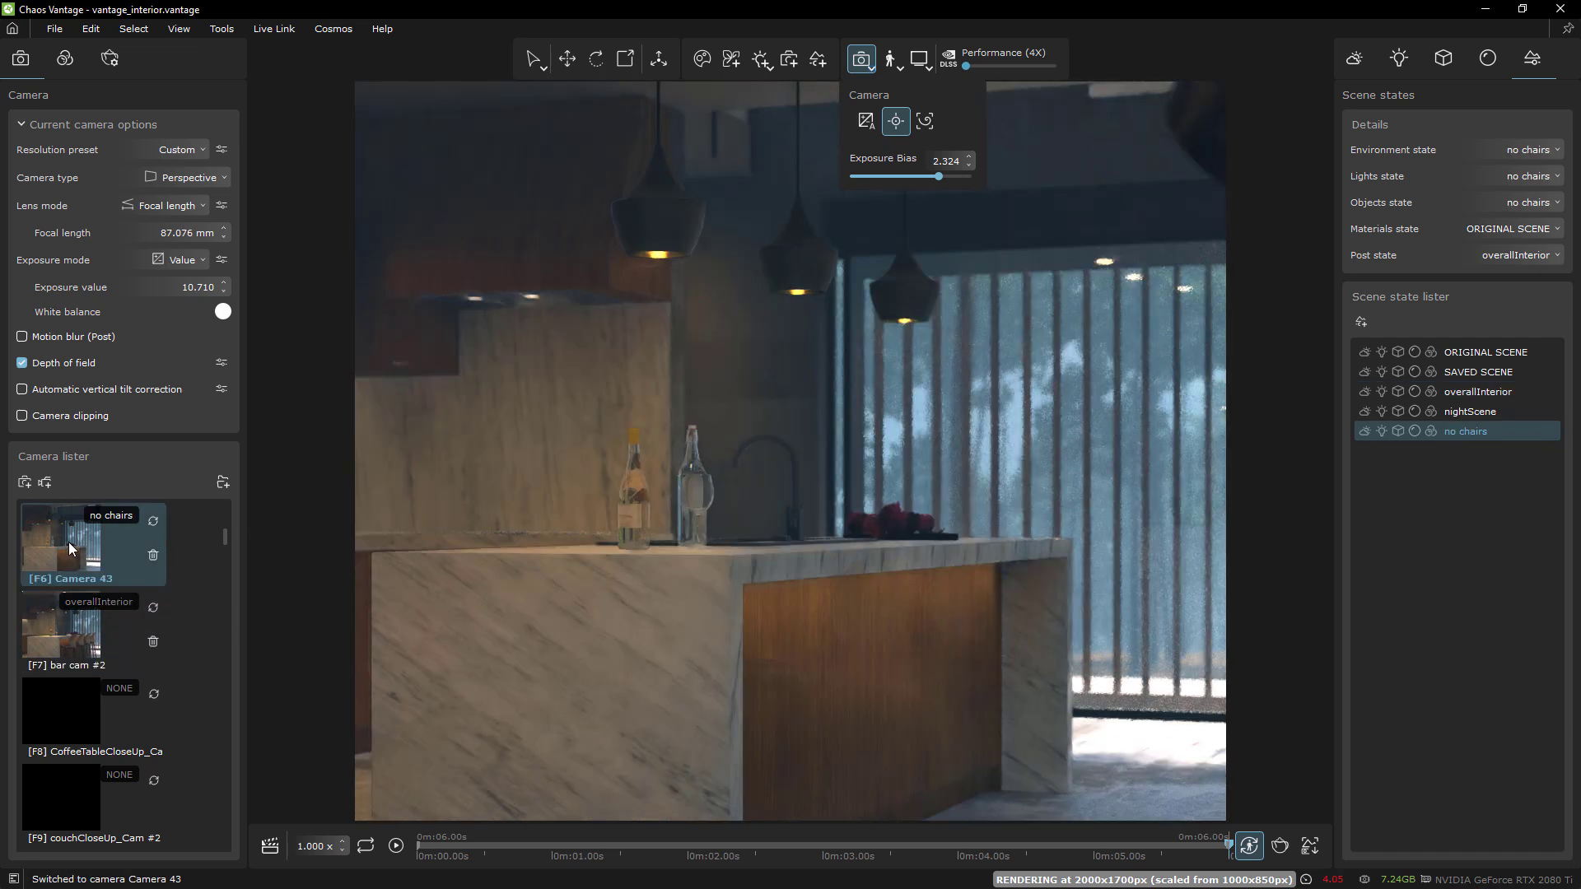
# Step: Show the animation editor and delete all existing items from the camera animation track
pyautogui.click(270, 846)
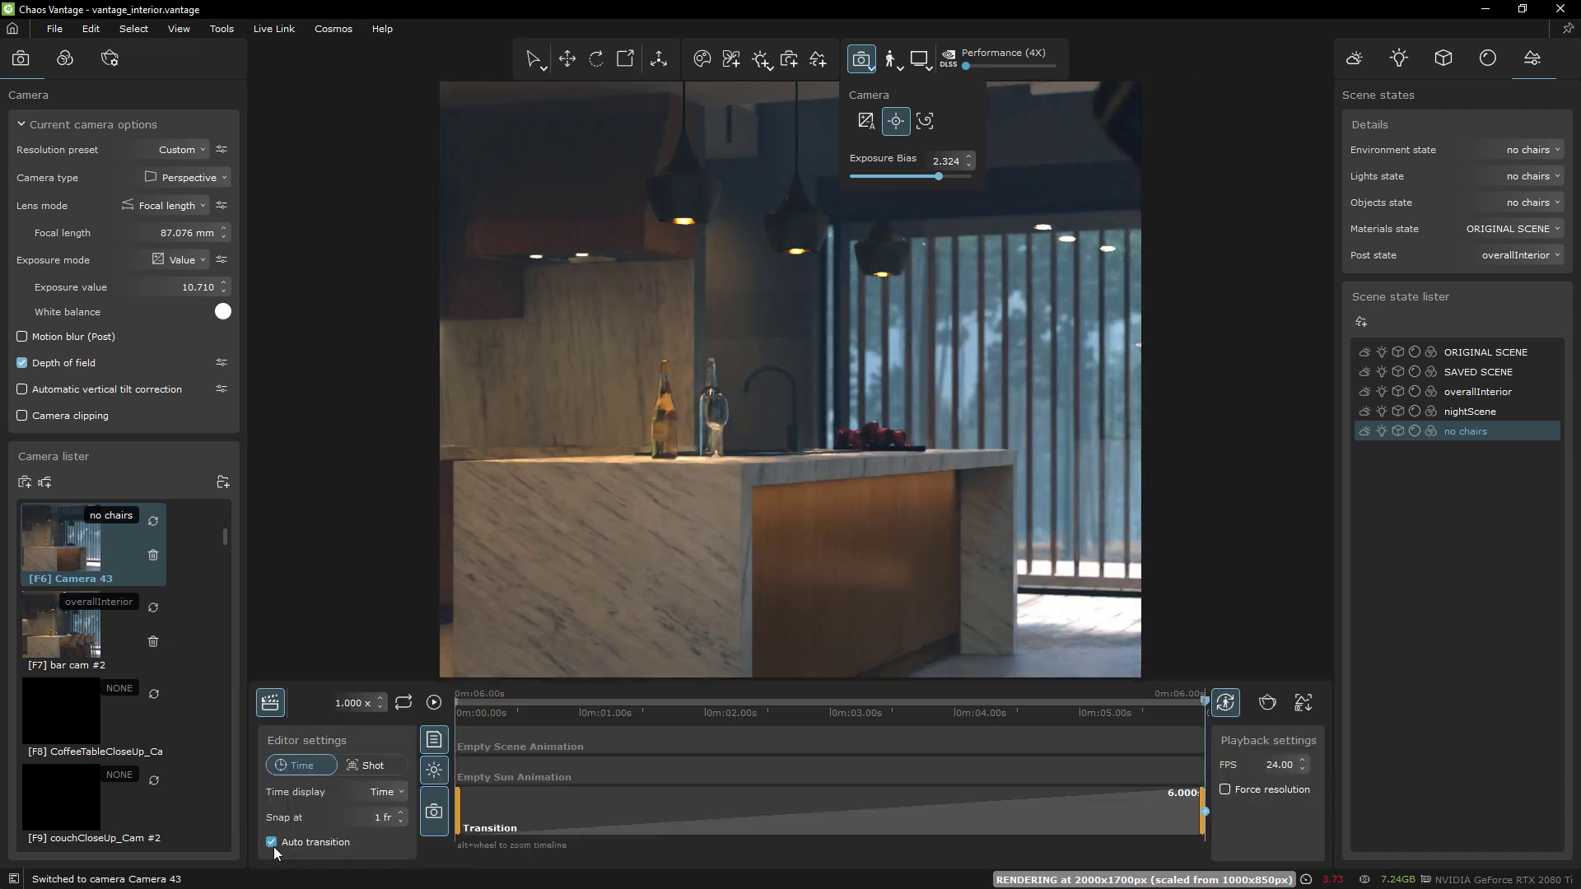
pyautogui.rightClick(1103, 811)
pyautogui.click(1156, 808)
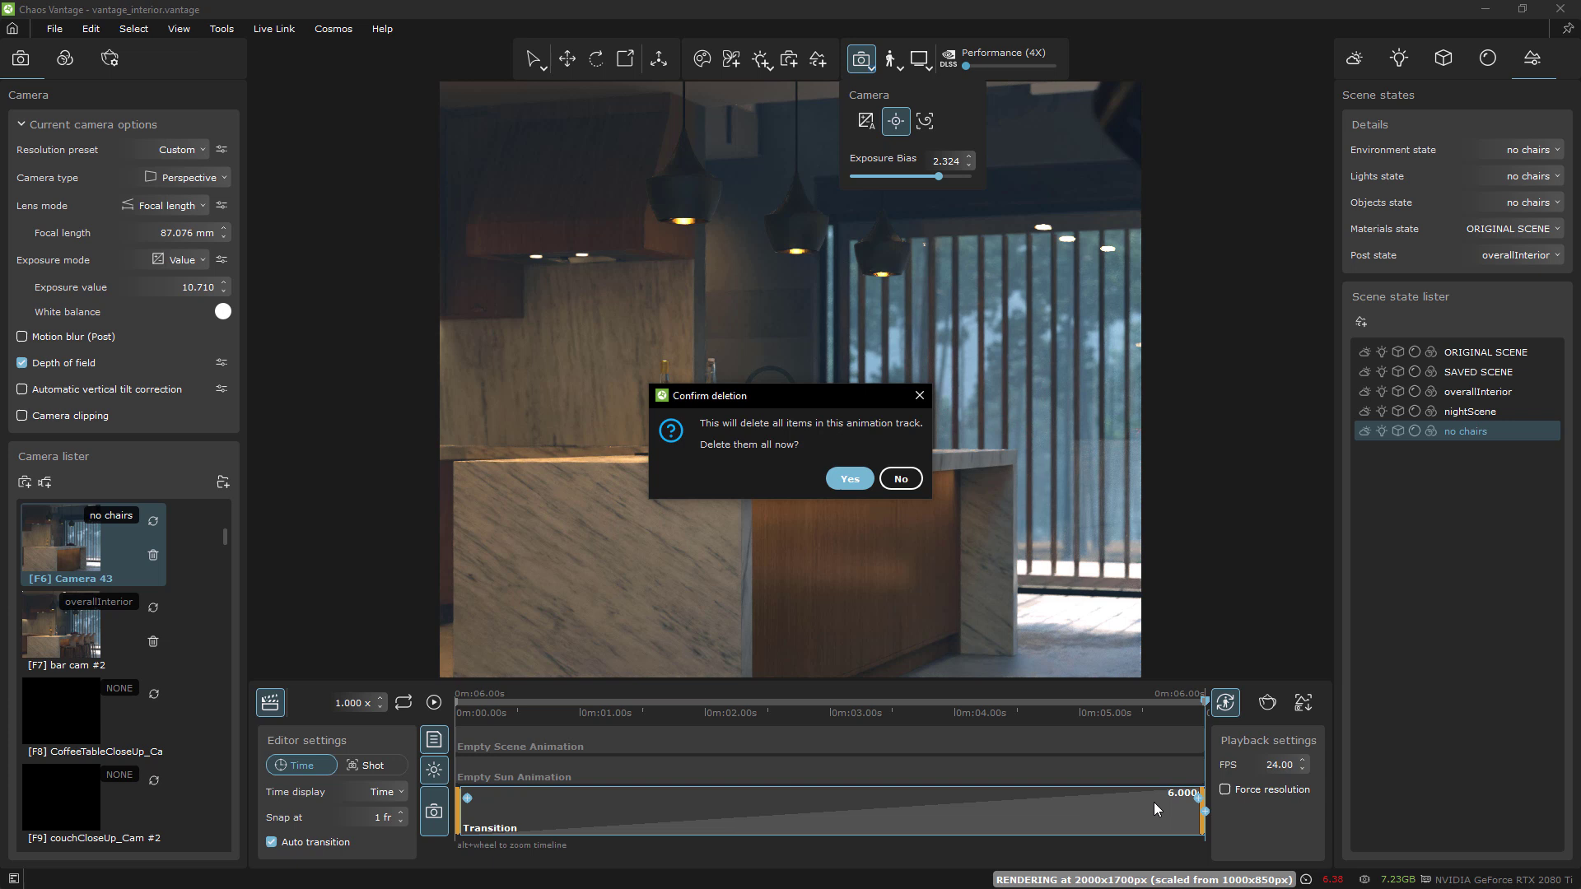
pyautogui.click(849, 479)
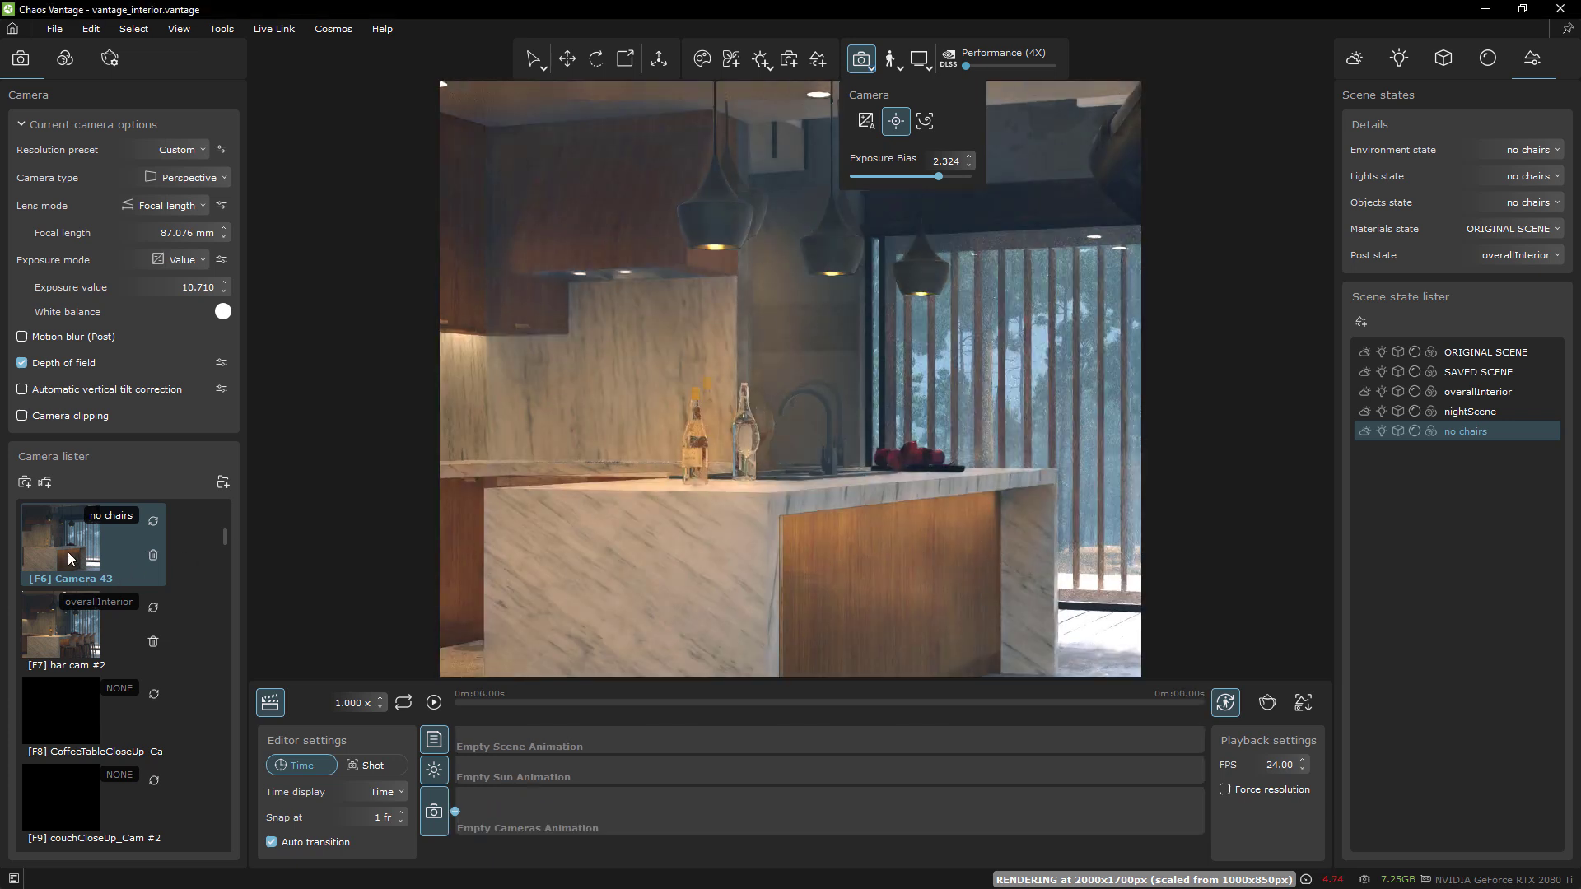
# Step: Build a camera animation from Camera 43 to bar cam #2 with a Linear transition lasting 6 seconds
pyautogui.moveTo(62, 539)
pyautogui.mouseDown()
pyautogui.moveTo(478, 807)
pyautogui.moveTo(459, 813)
pyautogui.mouseUp()
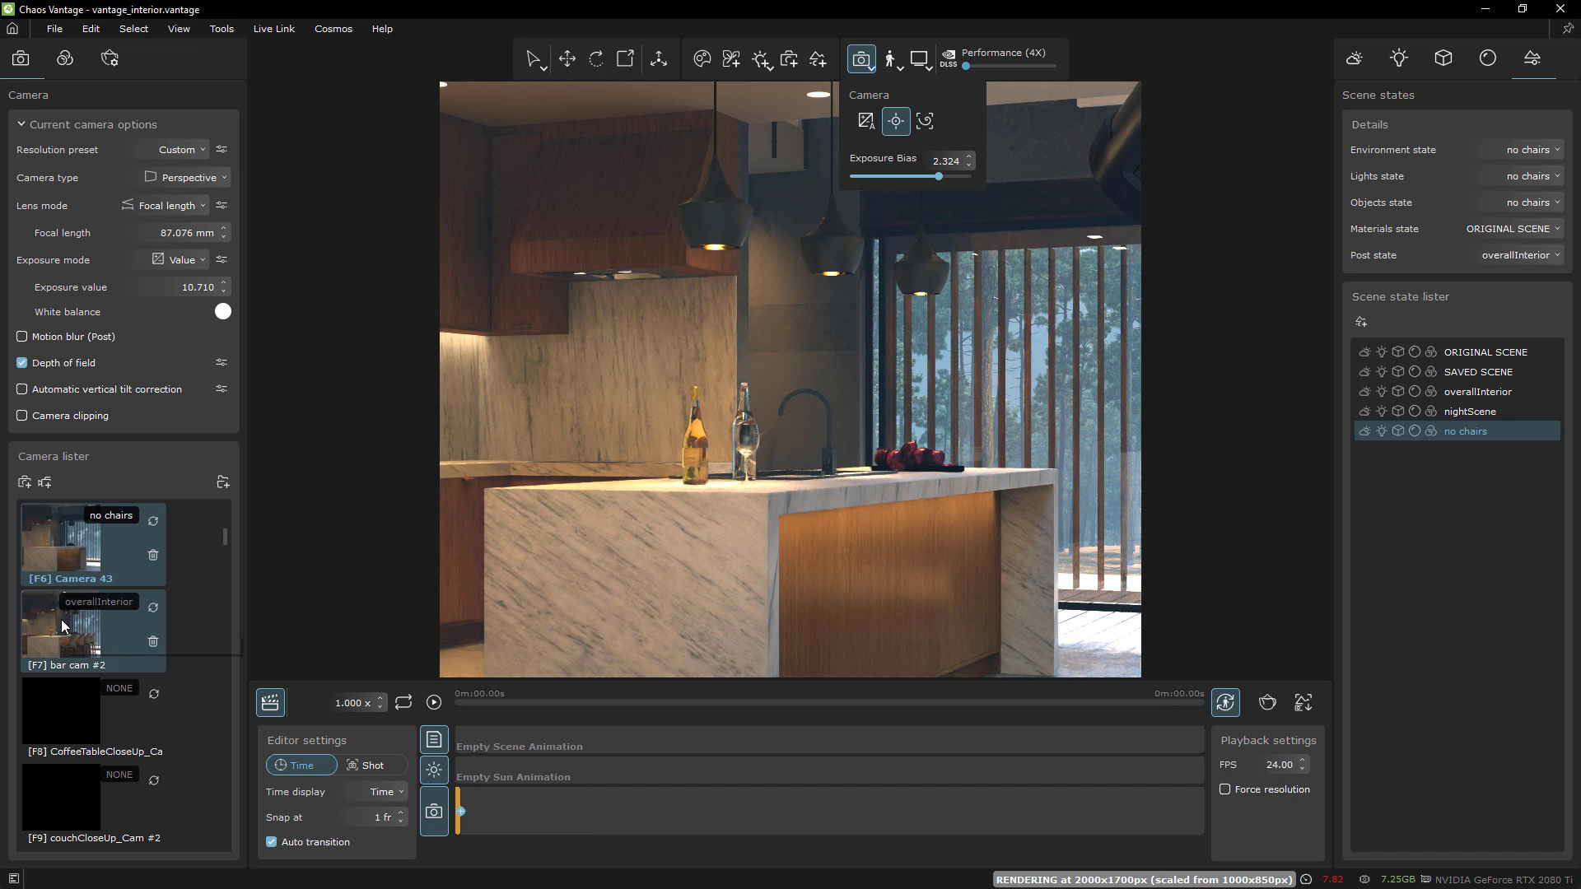
pyautogui.moveTo(62, 626); pyautogui.dragTo(823, 811)
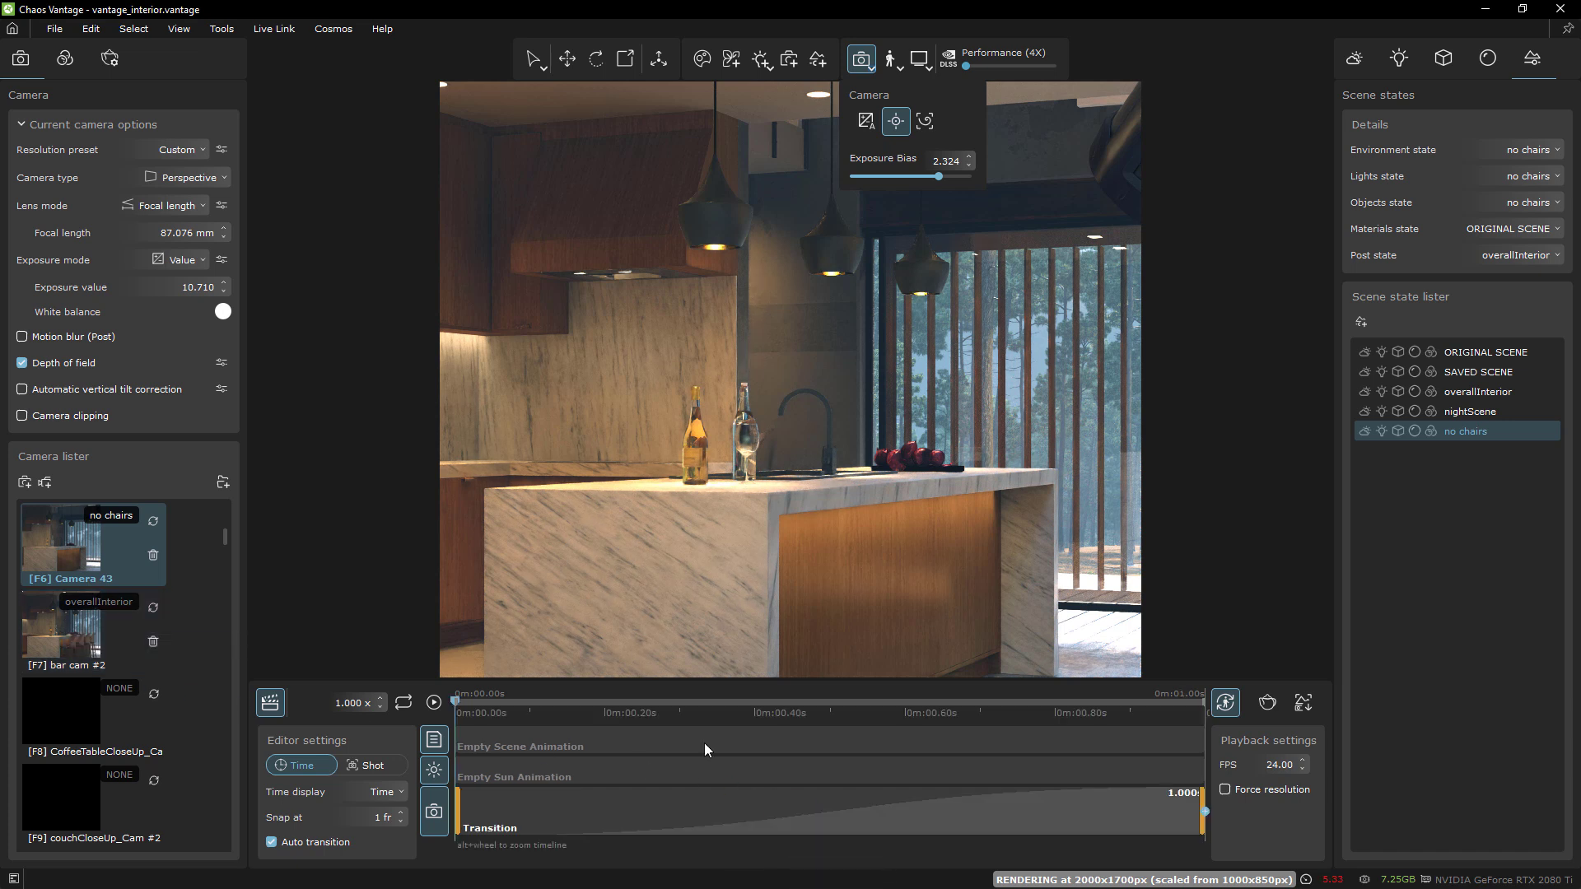
pyautogui.rightClick(897, 812)
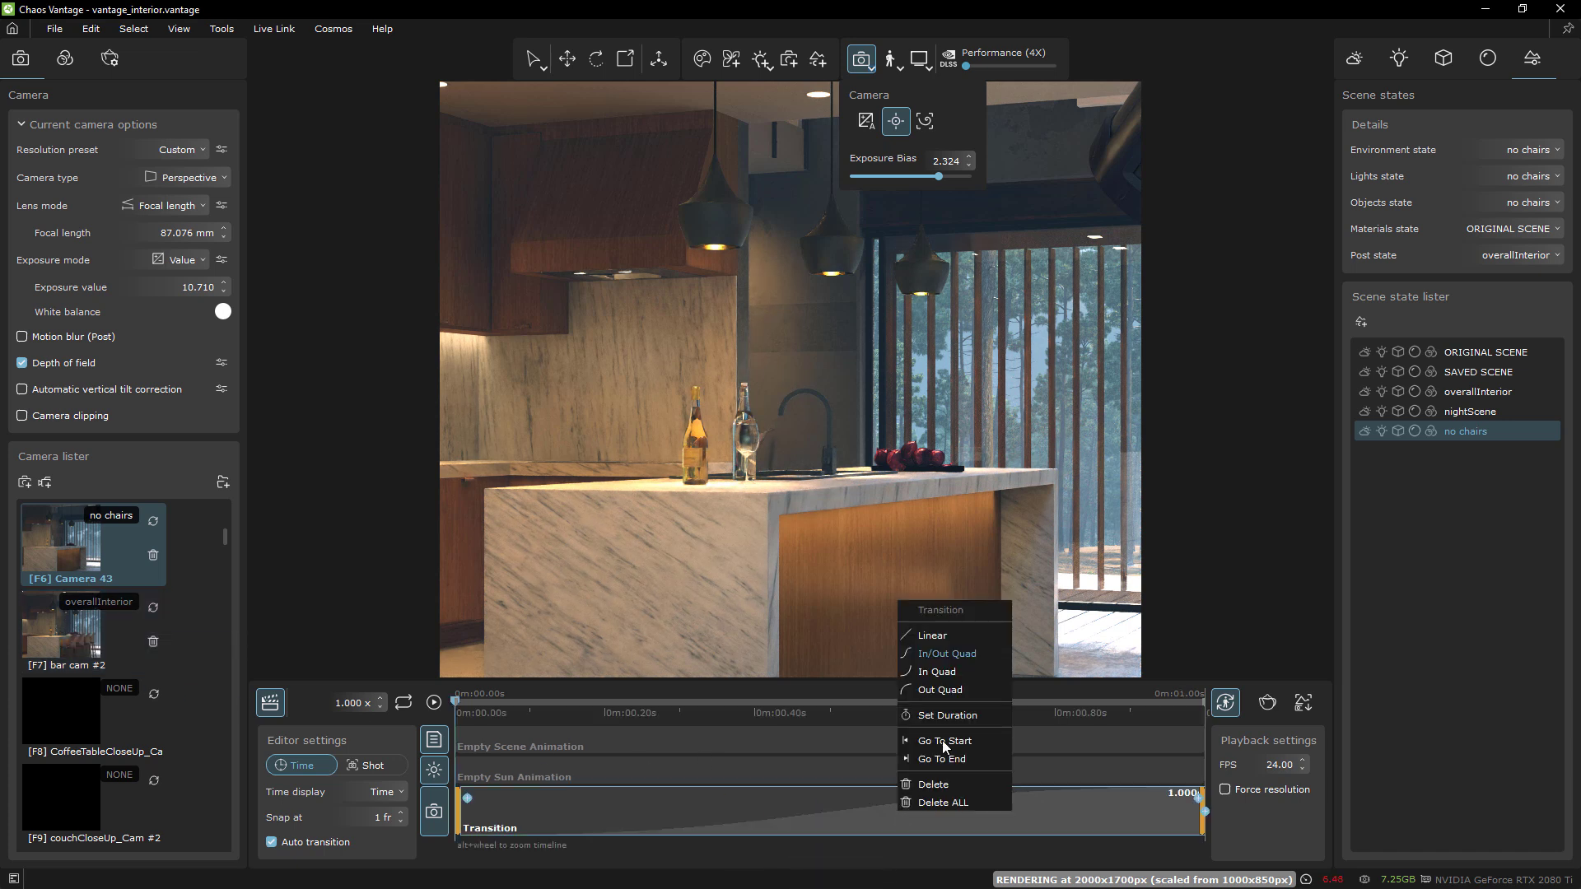
pyautogui.click(959, 668)
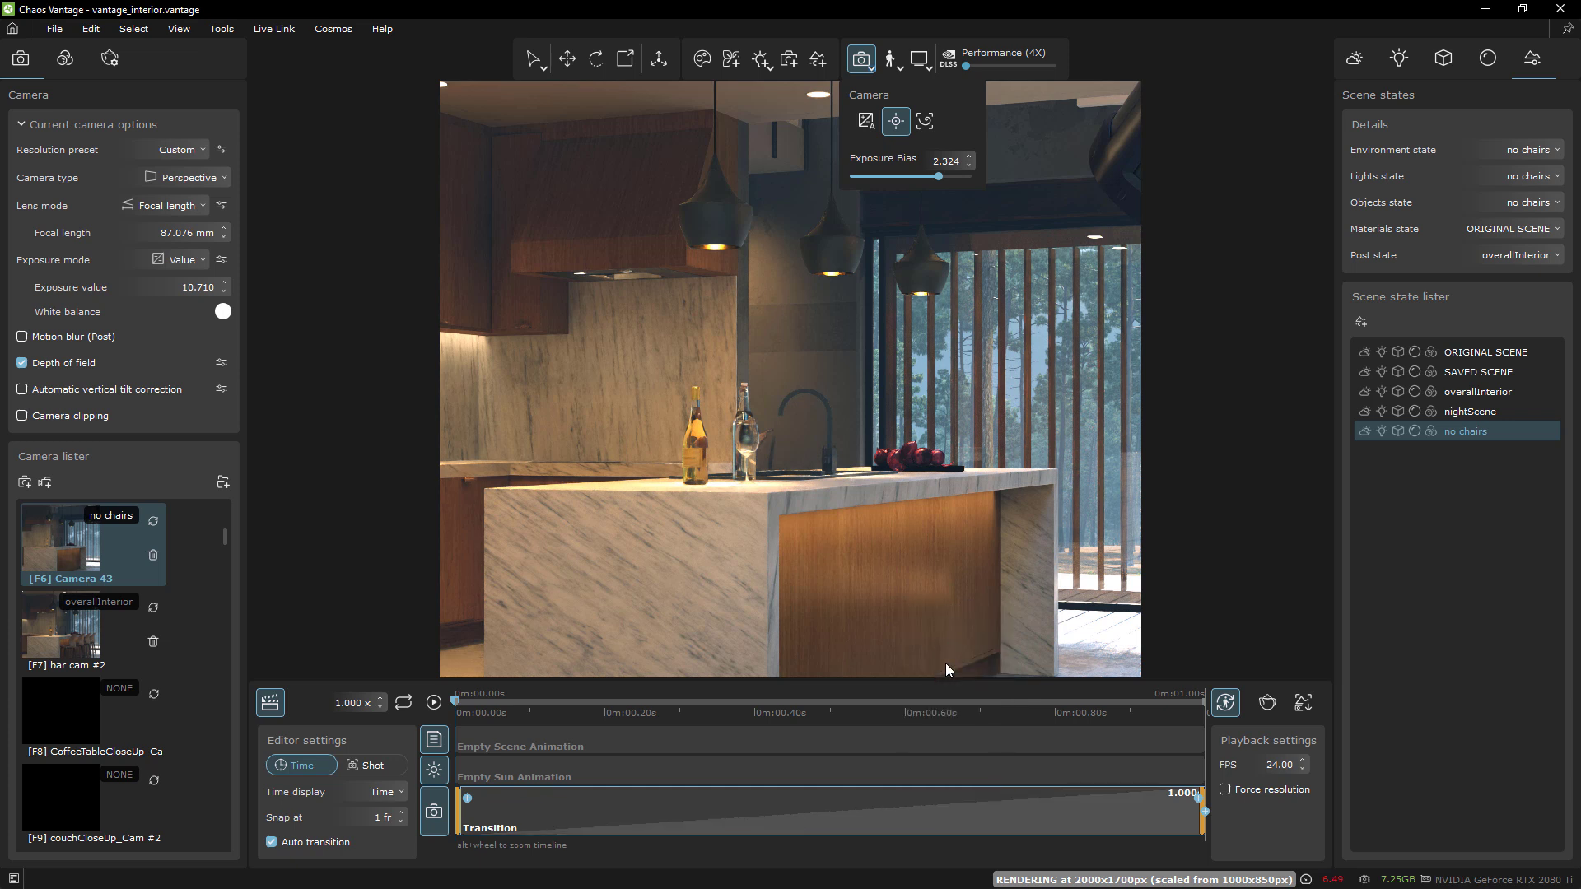
pyautogui.rightClick(980, 824)
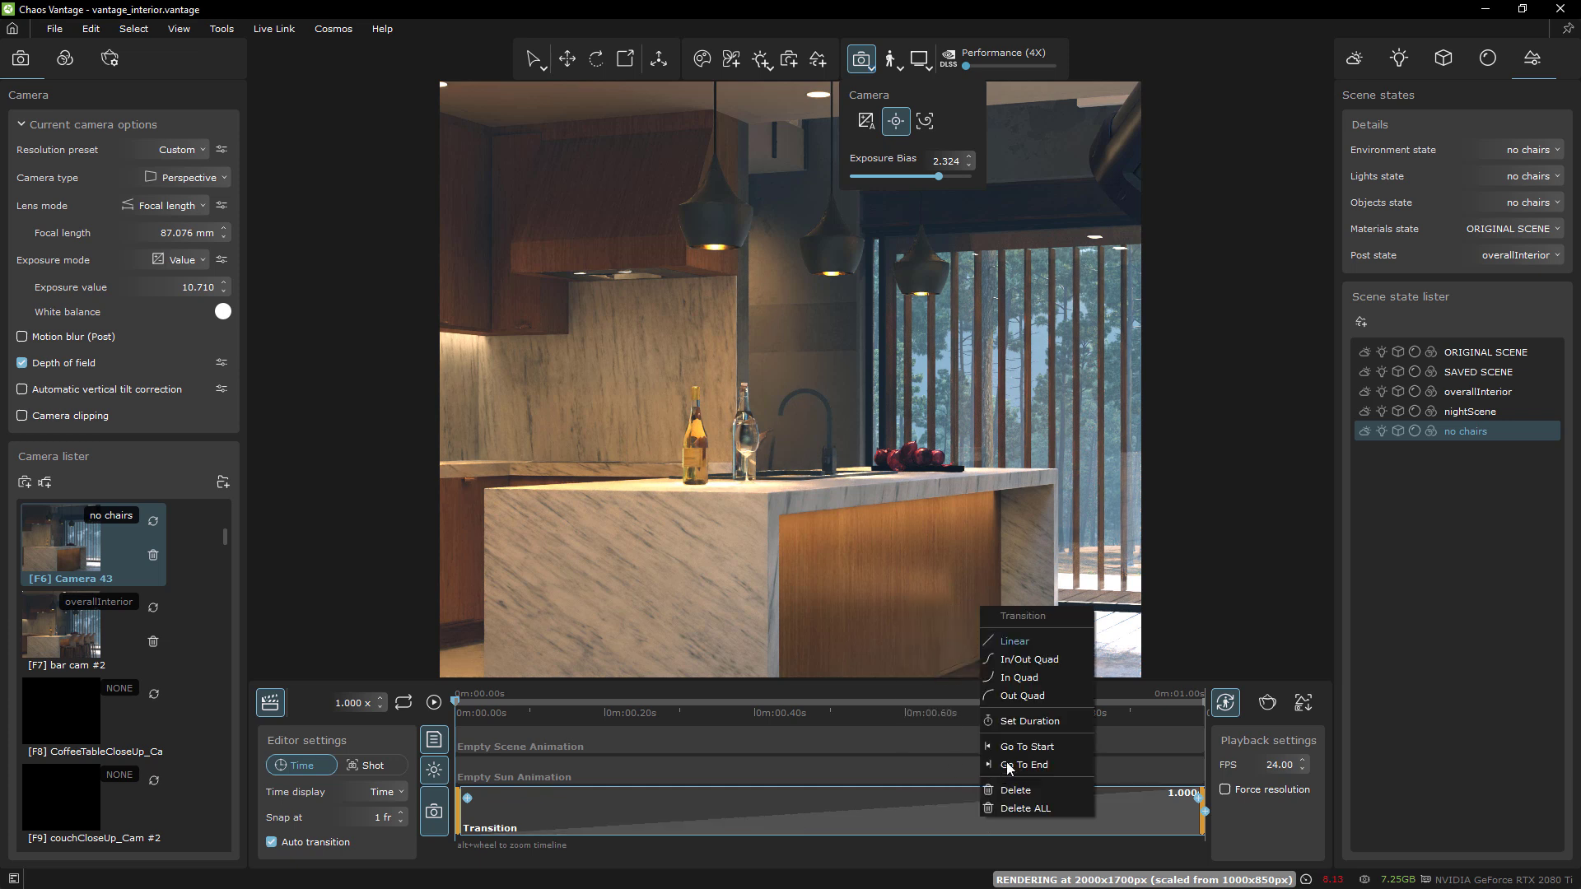
pyautogui.click(1034, 718)
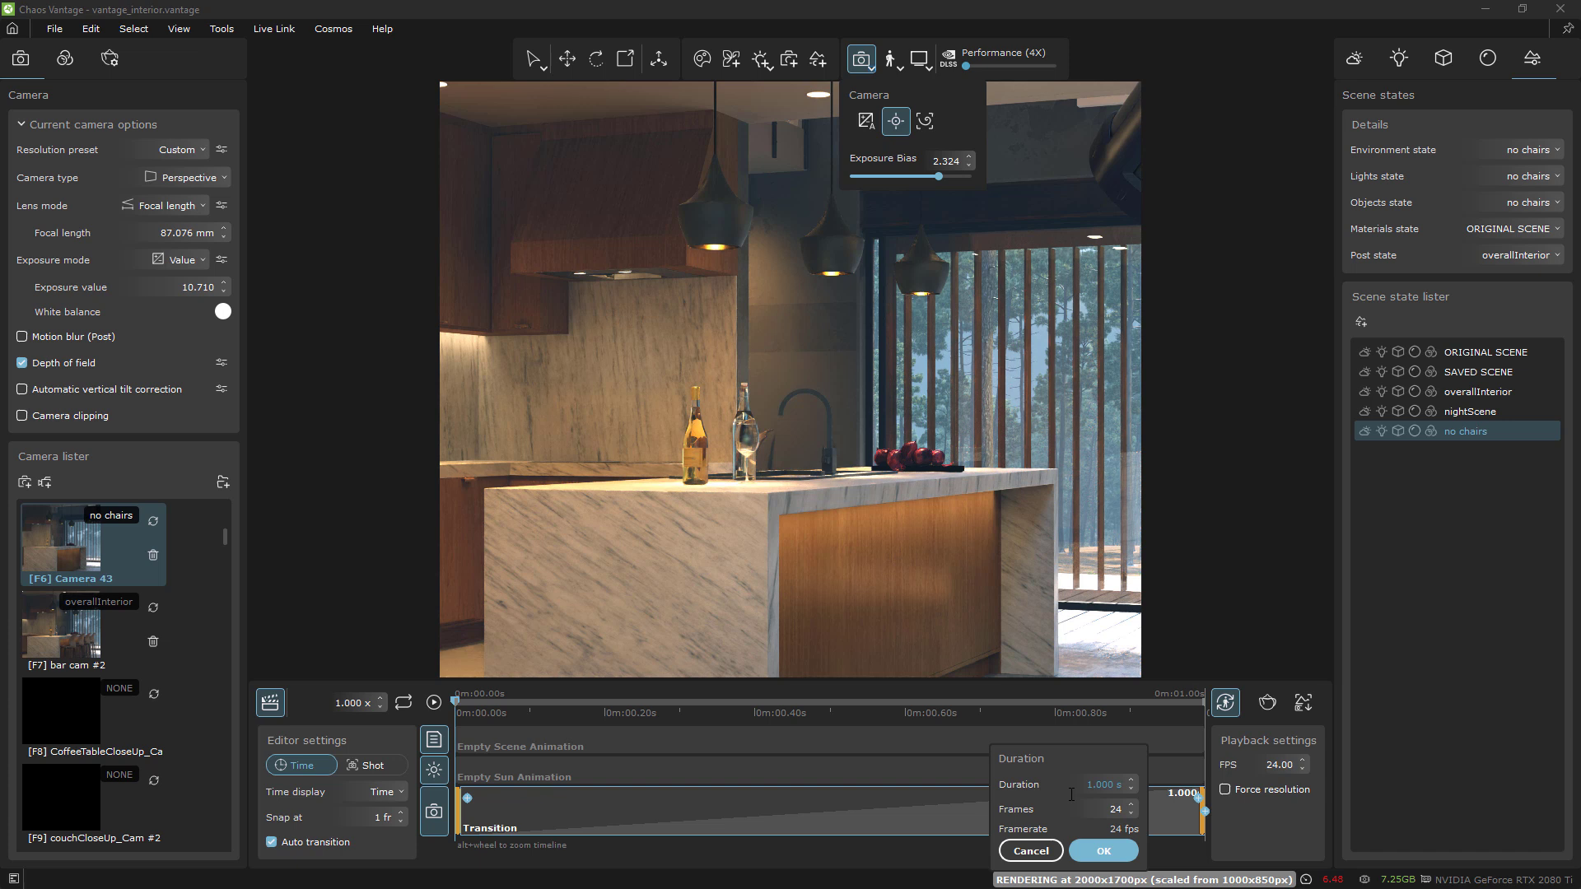
pyautogui.write('6')
pyautogui.press('Return')
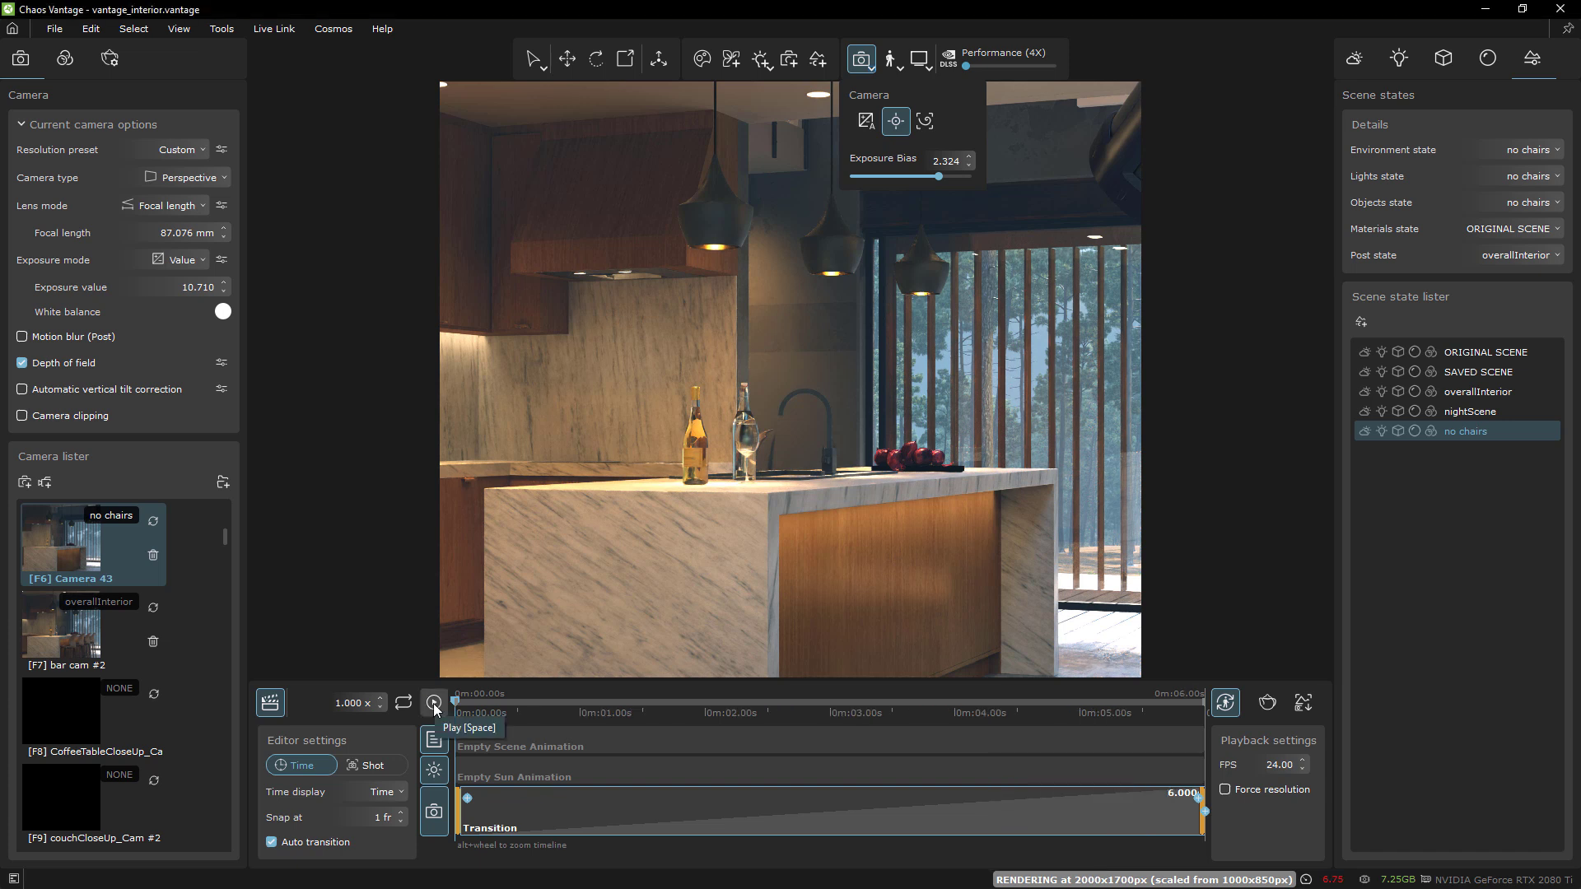
# Step: Play the camera animation and scrub through the timeline to examine how the scene states change, stopping at about 0.75 s
pyautogui.click(433, 703)
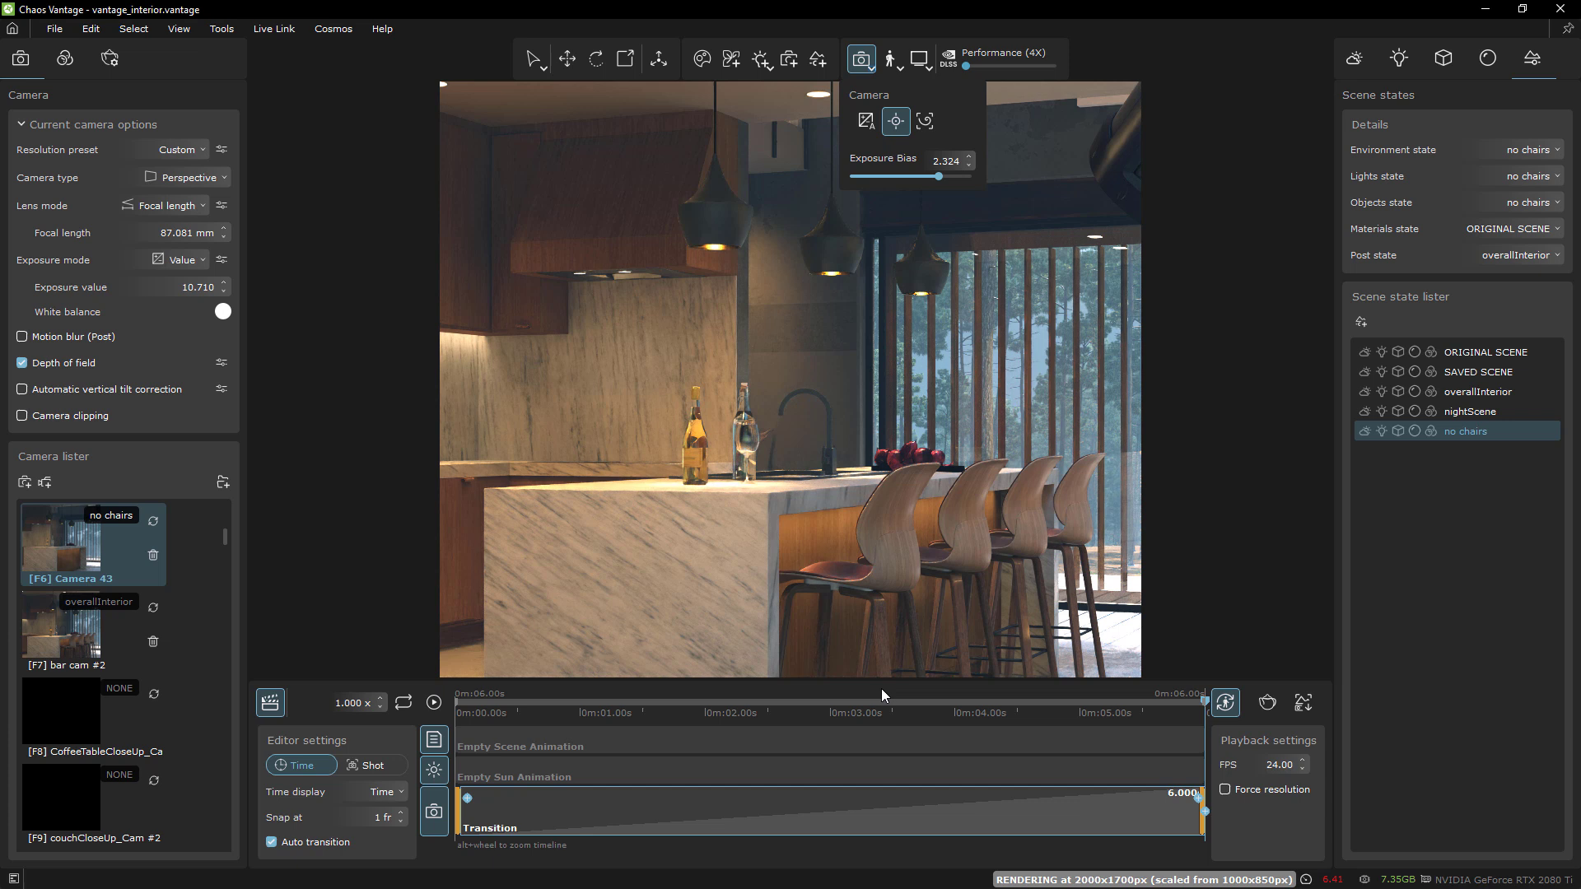
pyautogui.moveTo(1203, 701); pyautogui.dragTo(1242, 705)
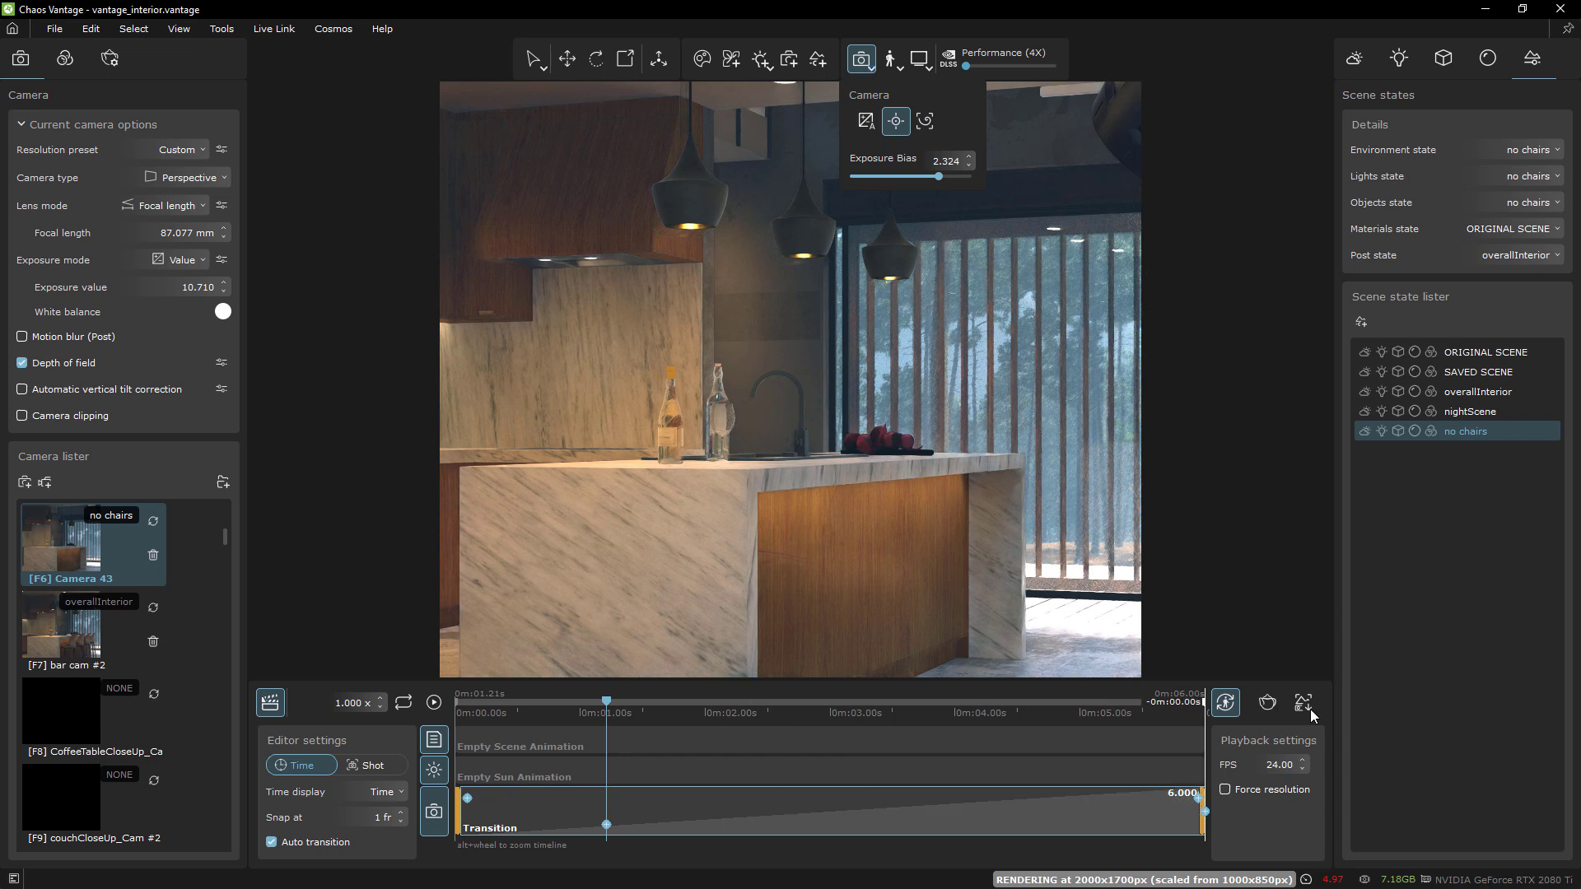
pyautogui.moveTo(613, 699); pyautogui.dragTo(841, 704)
pyautogui.moveTo(994, 716); pyautogui.dragTo(560, 717)
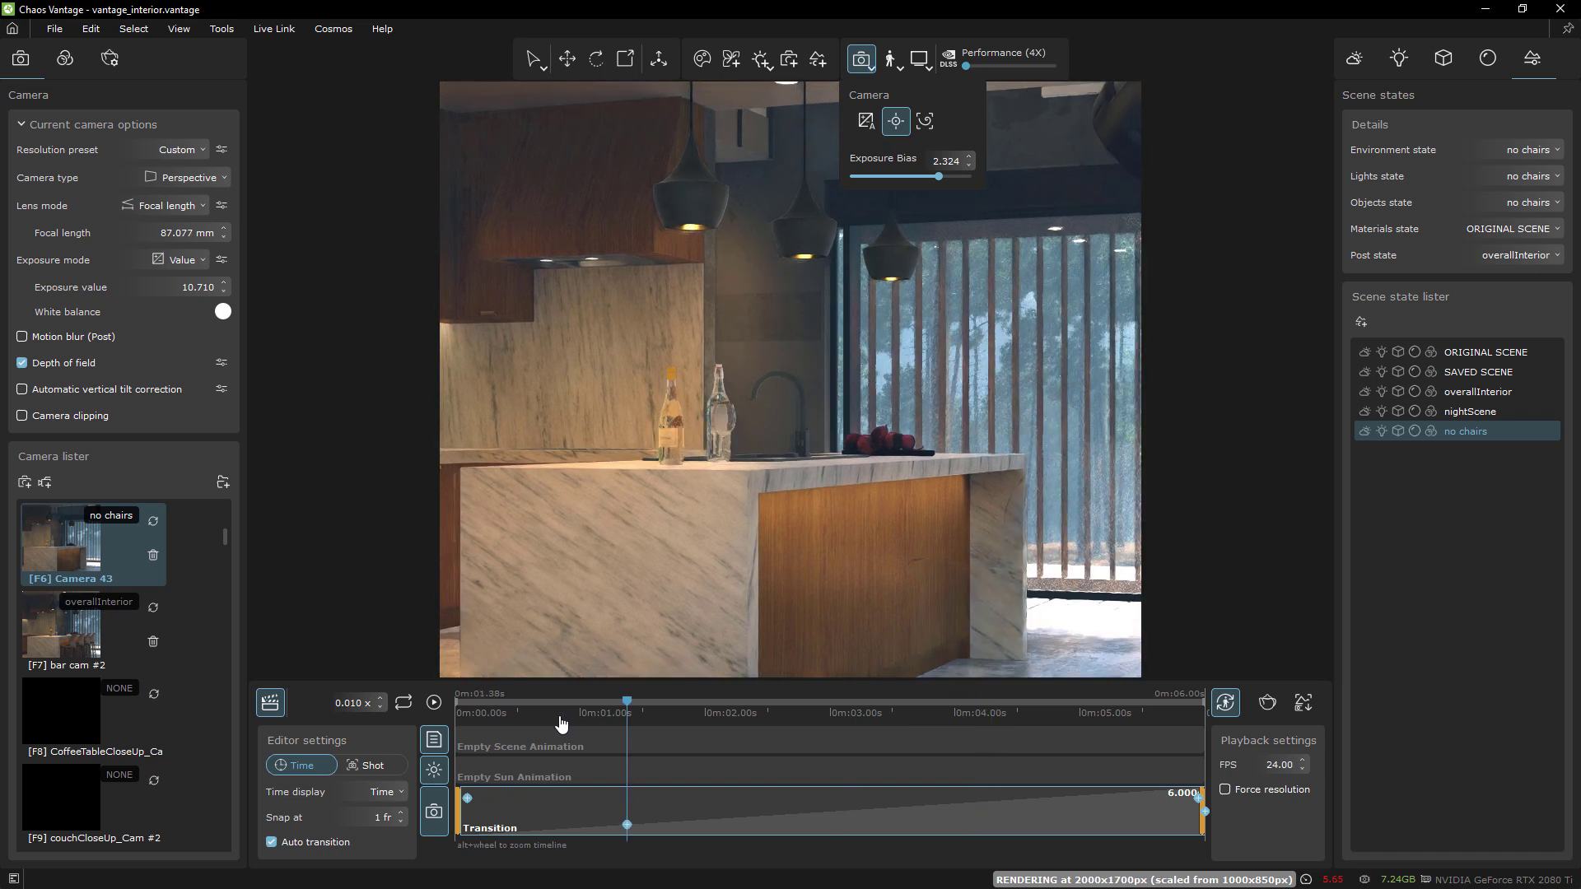
pyautogui.click(517, 723)
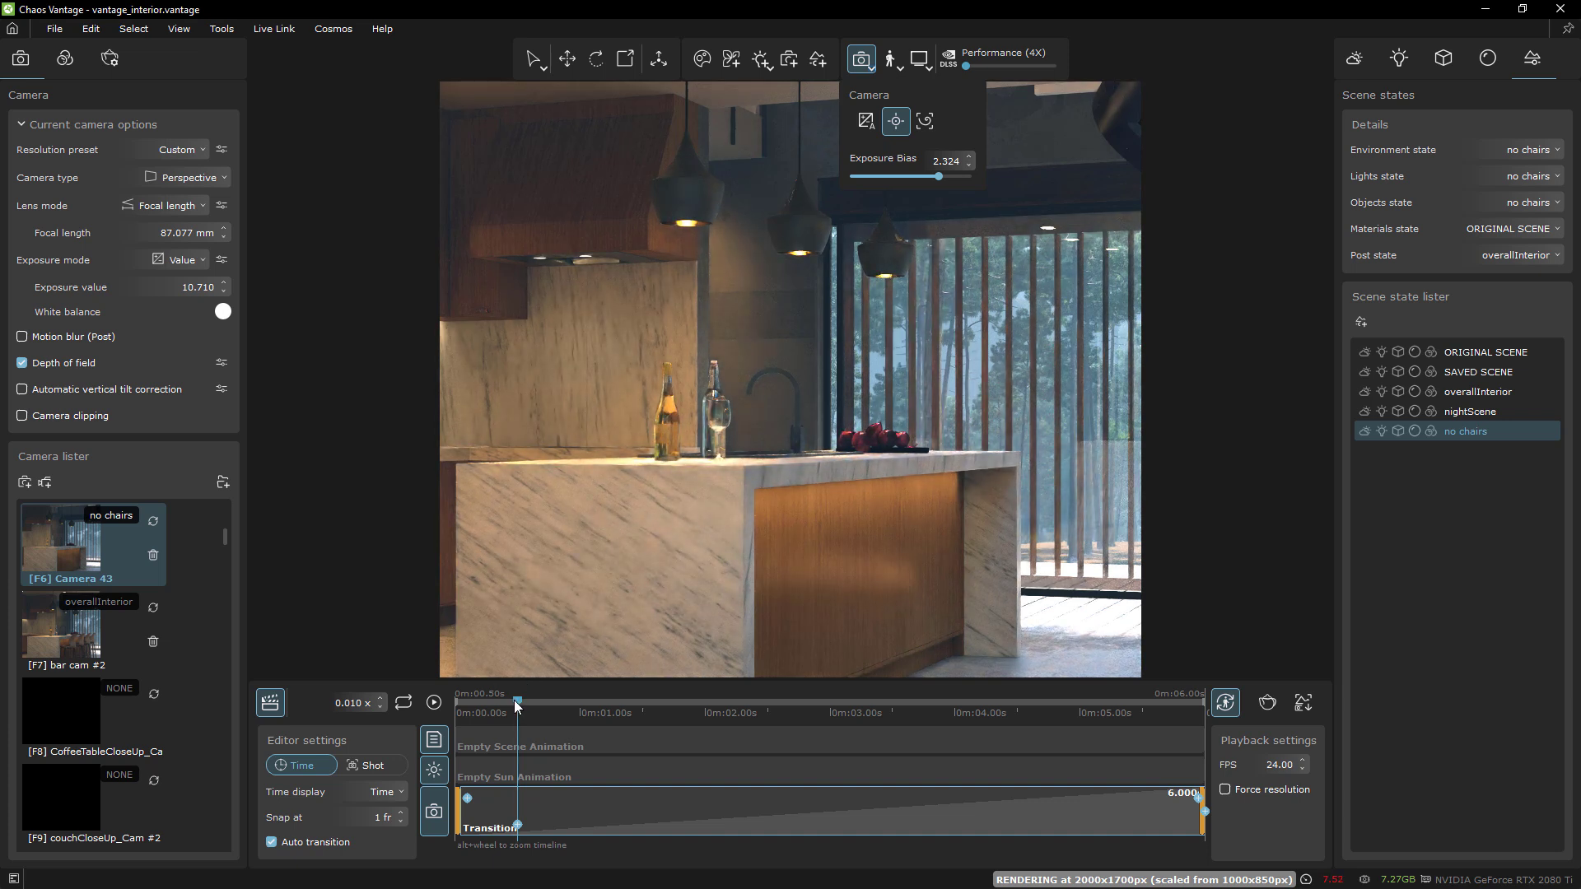
pyautogui.moveTo(517, 705); pyautogui.dragTo(550, 702)
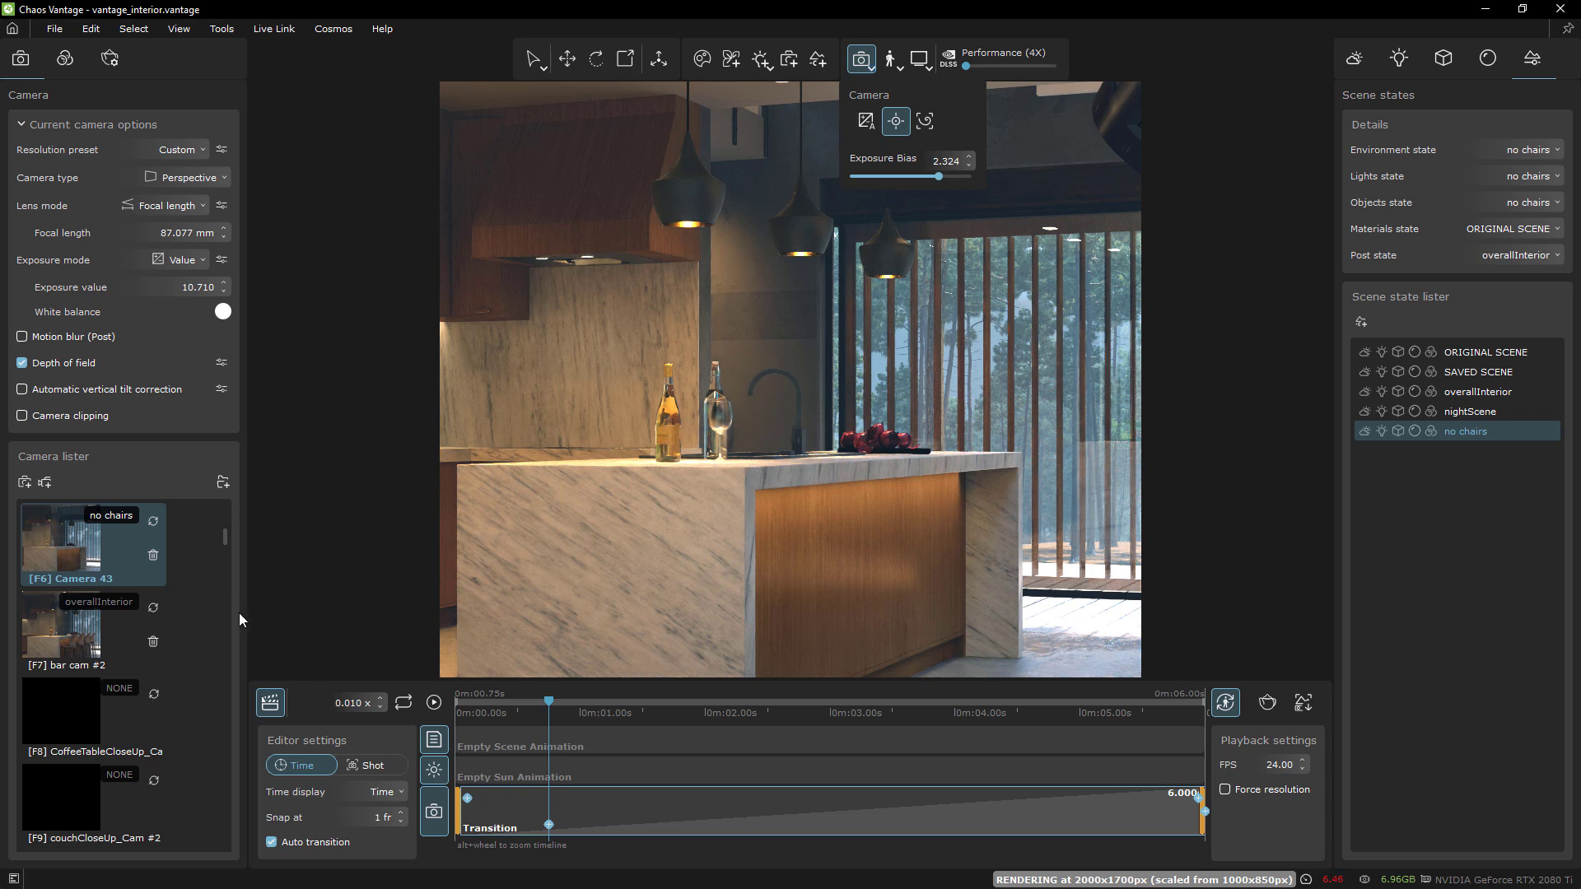
# Step: Clear the transition between Camera 43 and bar cam #2 by deleting everything on the camera track
pyautogui.rightClick(932, 808)
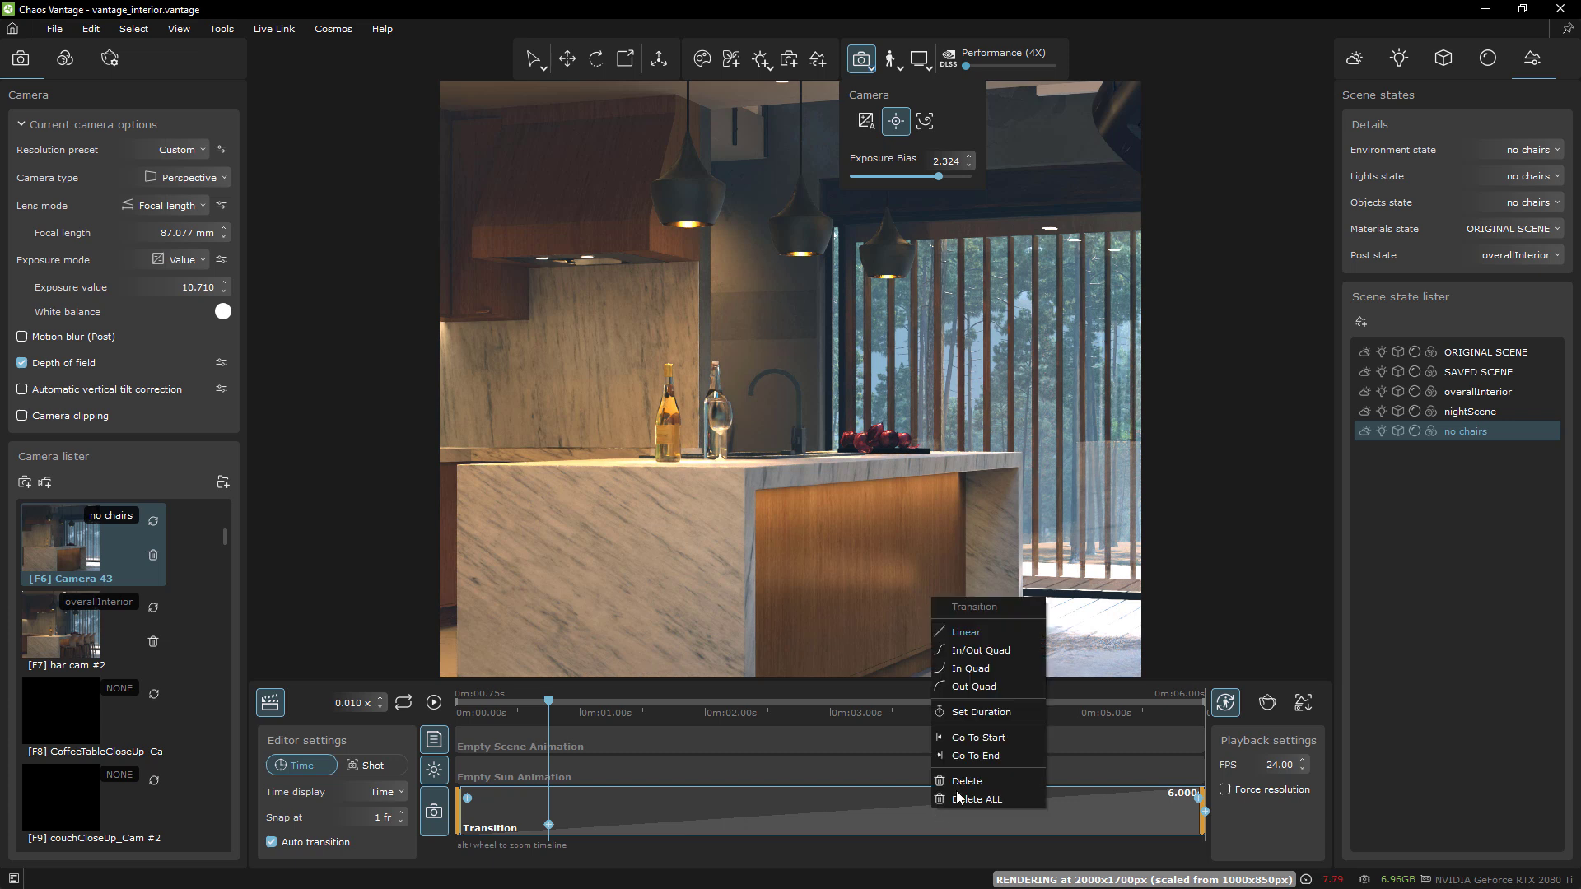
pyautogui.click(971, 799)
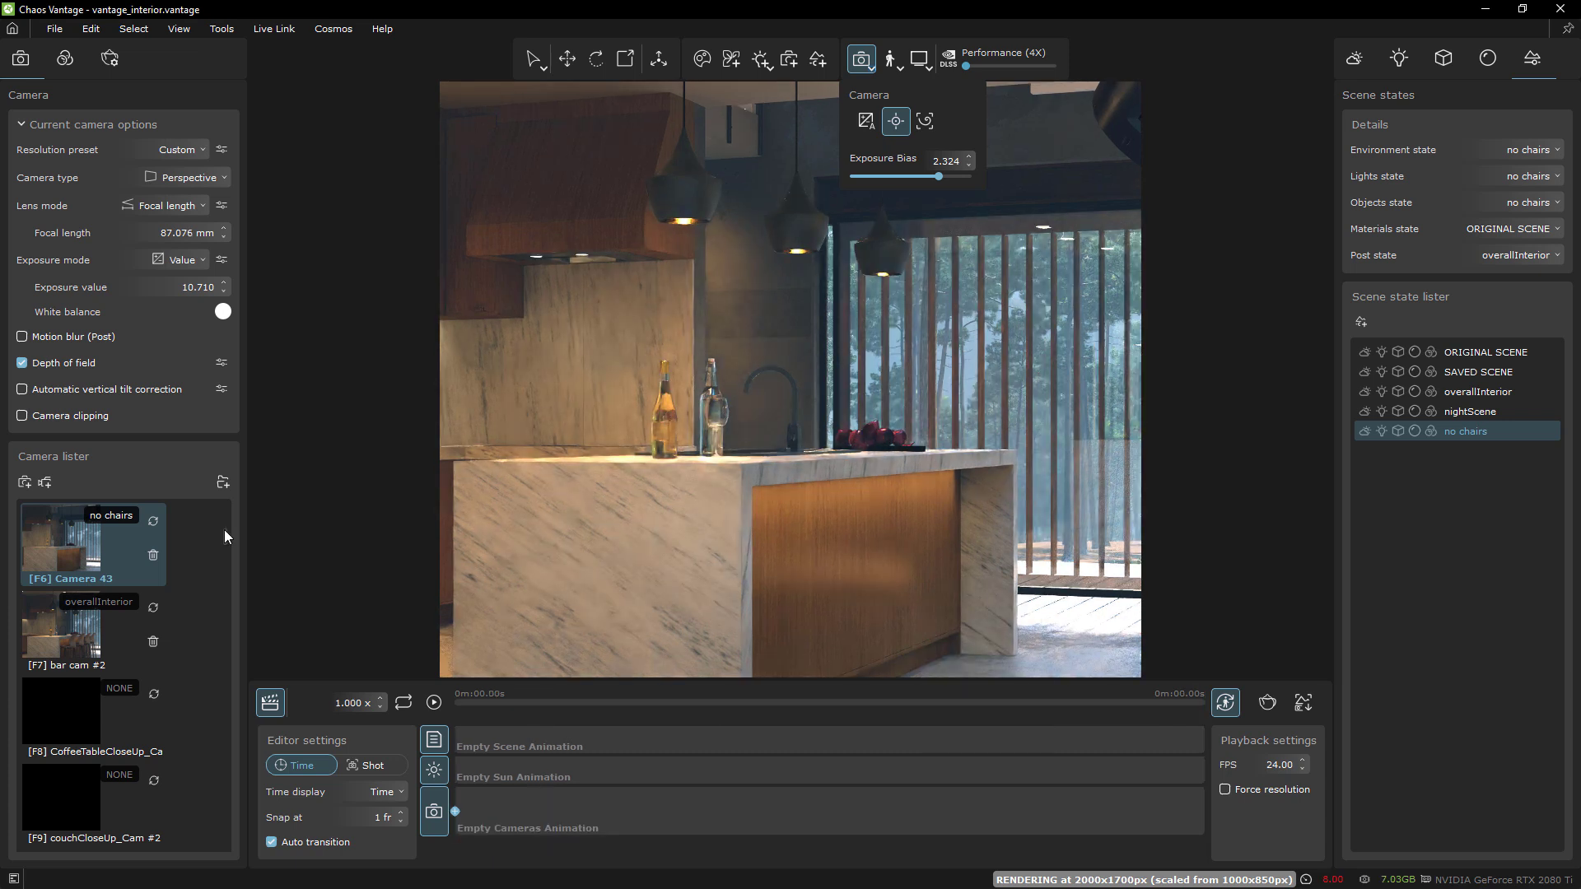
# Step: Switch to the night view of Camera 41 and on to the daytime view of Camera 39
pyautogui.scroll(5, 95, 741)
pyautogui.doubleClick(94, 786)
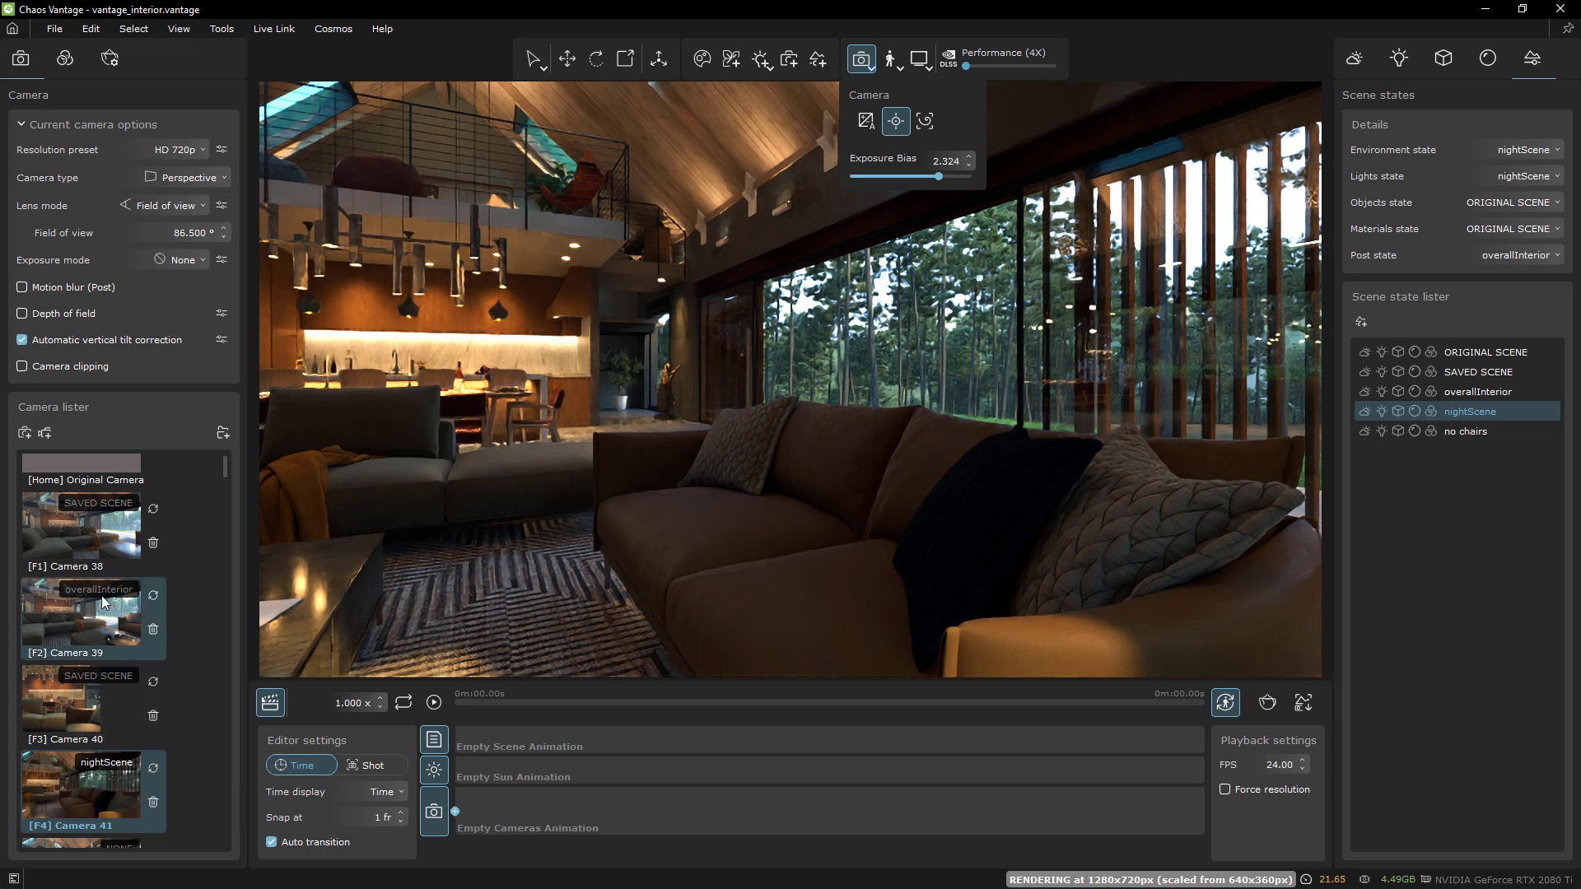
pyautogui.doubleClick(78, 614)
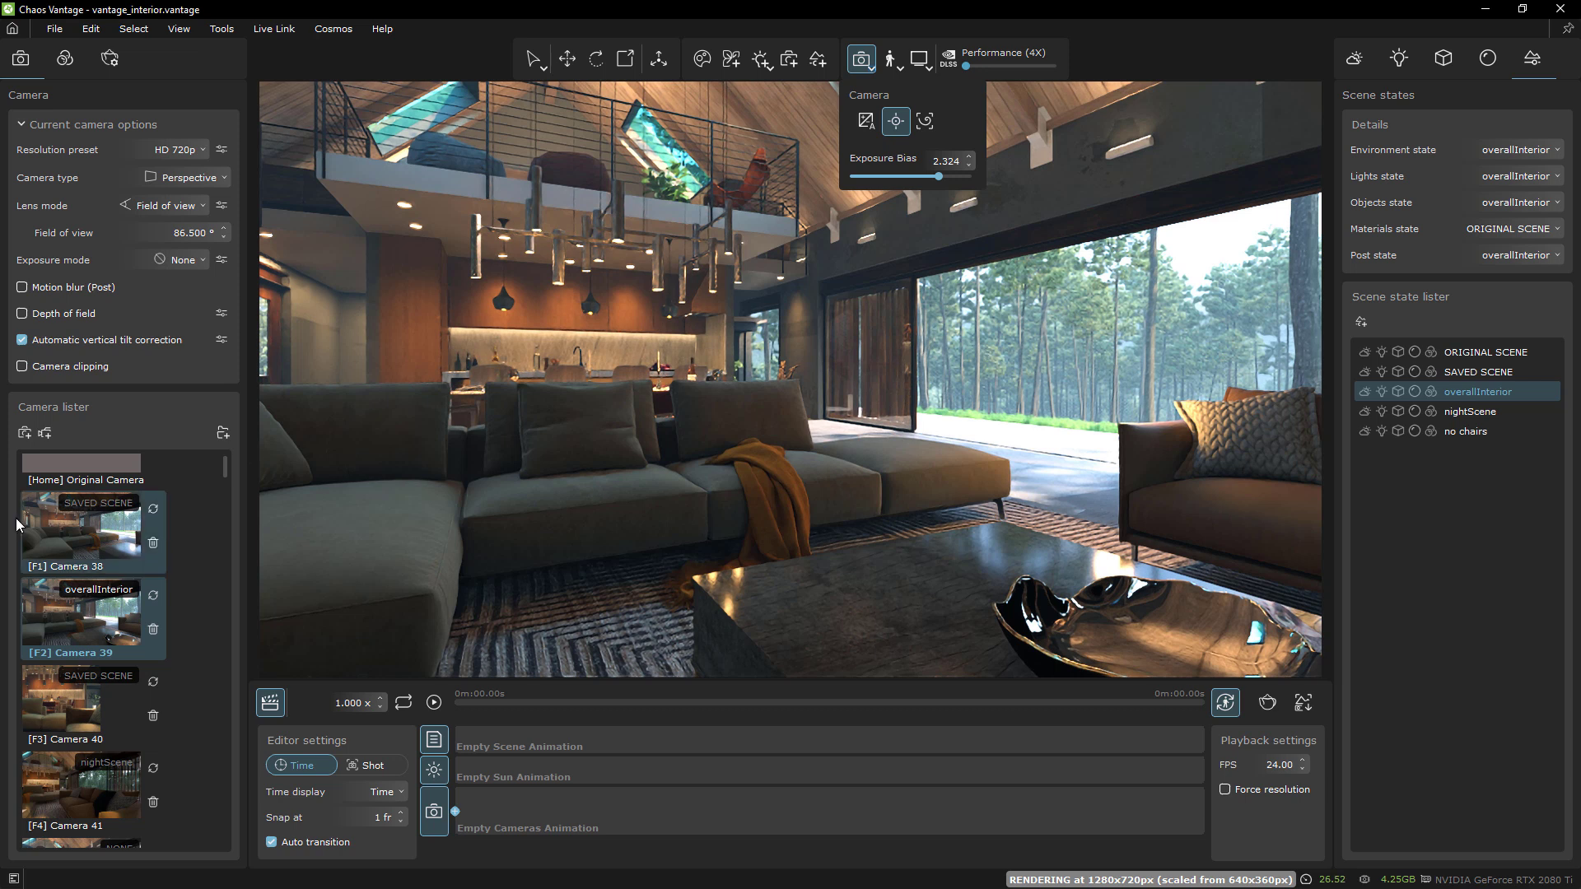
# Step: Build a camera animation from Camera 39 to Camera 41 with a transition lasting 10 seconds
pyautogui.click(96, 797)
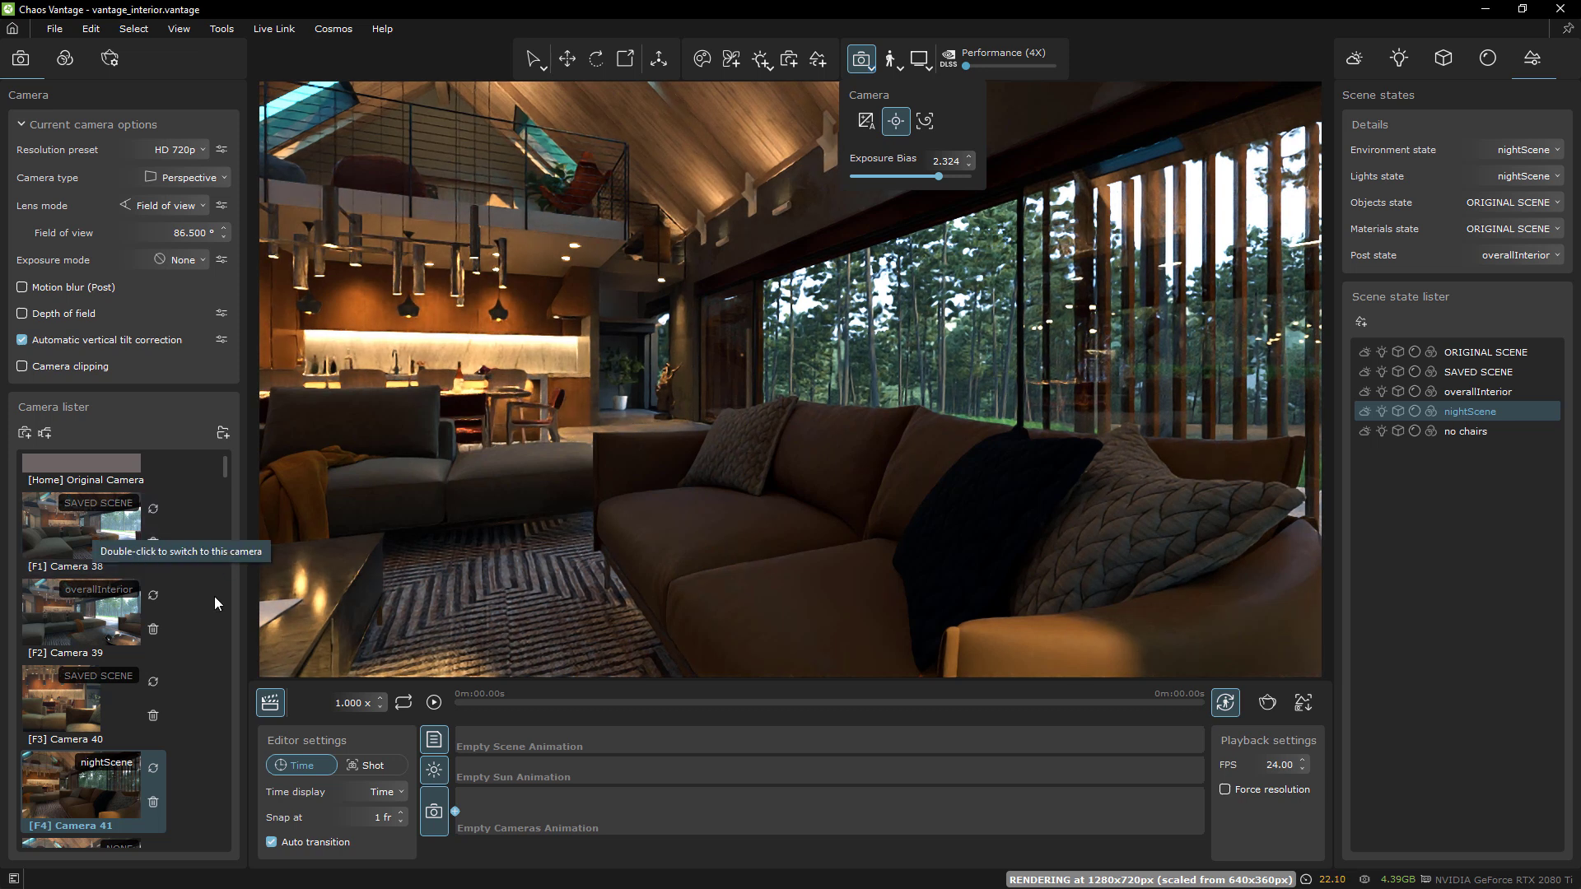
pyautogui.moveTo(67, 623); pyautogui.dragTo(475, 809)
pyautogui.moveTo(73, 791); pyautogui.dragTo(832, 811)
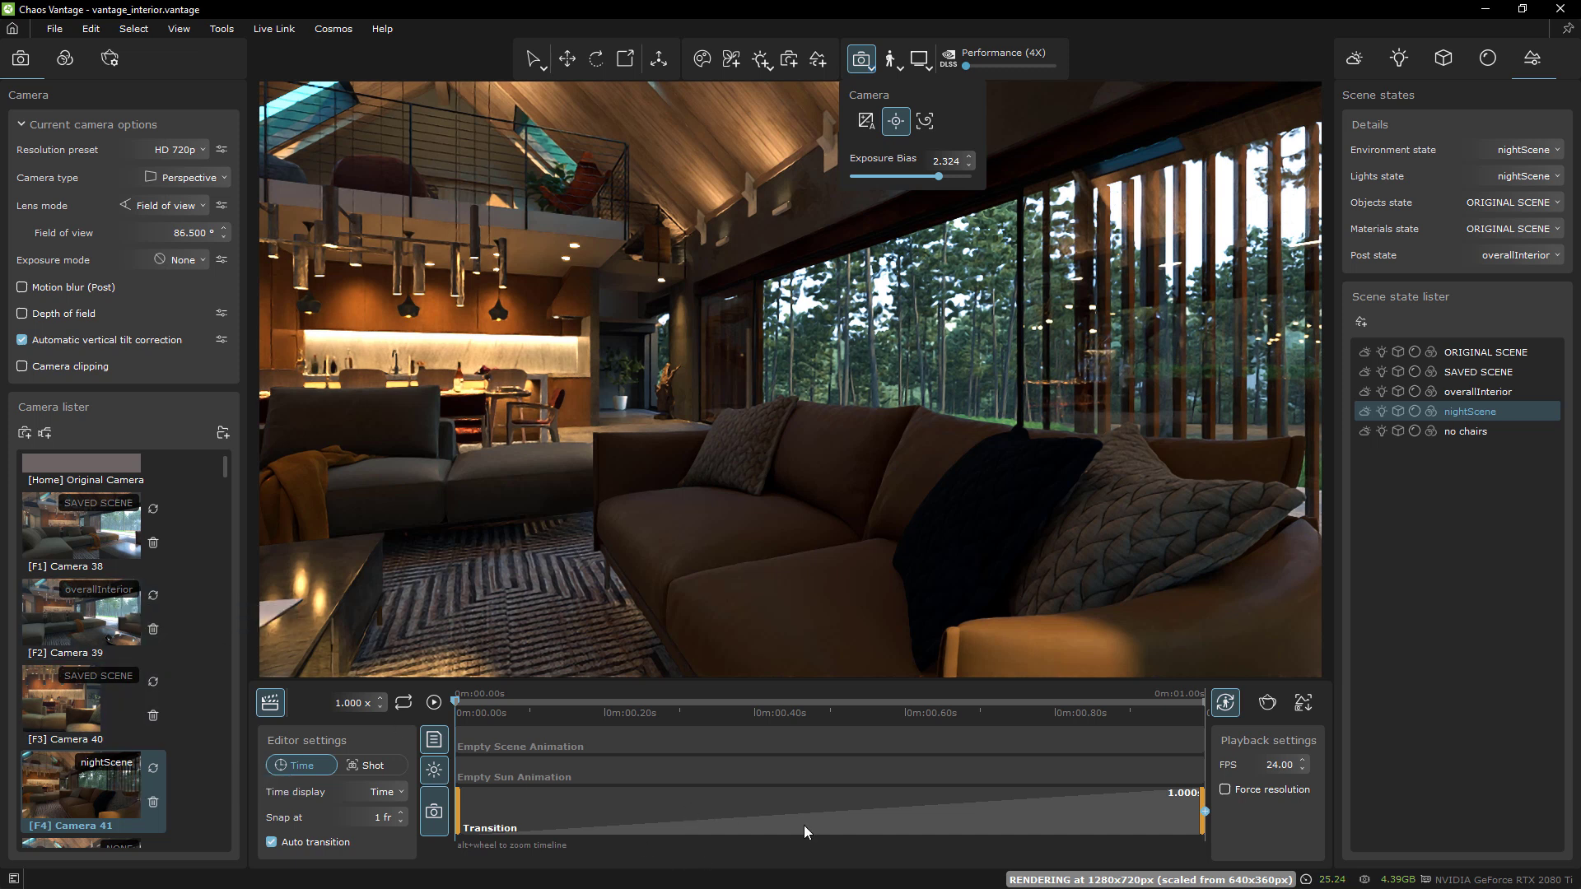
pyautogui.rightClick(755, 815)
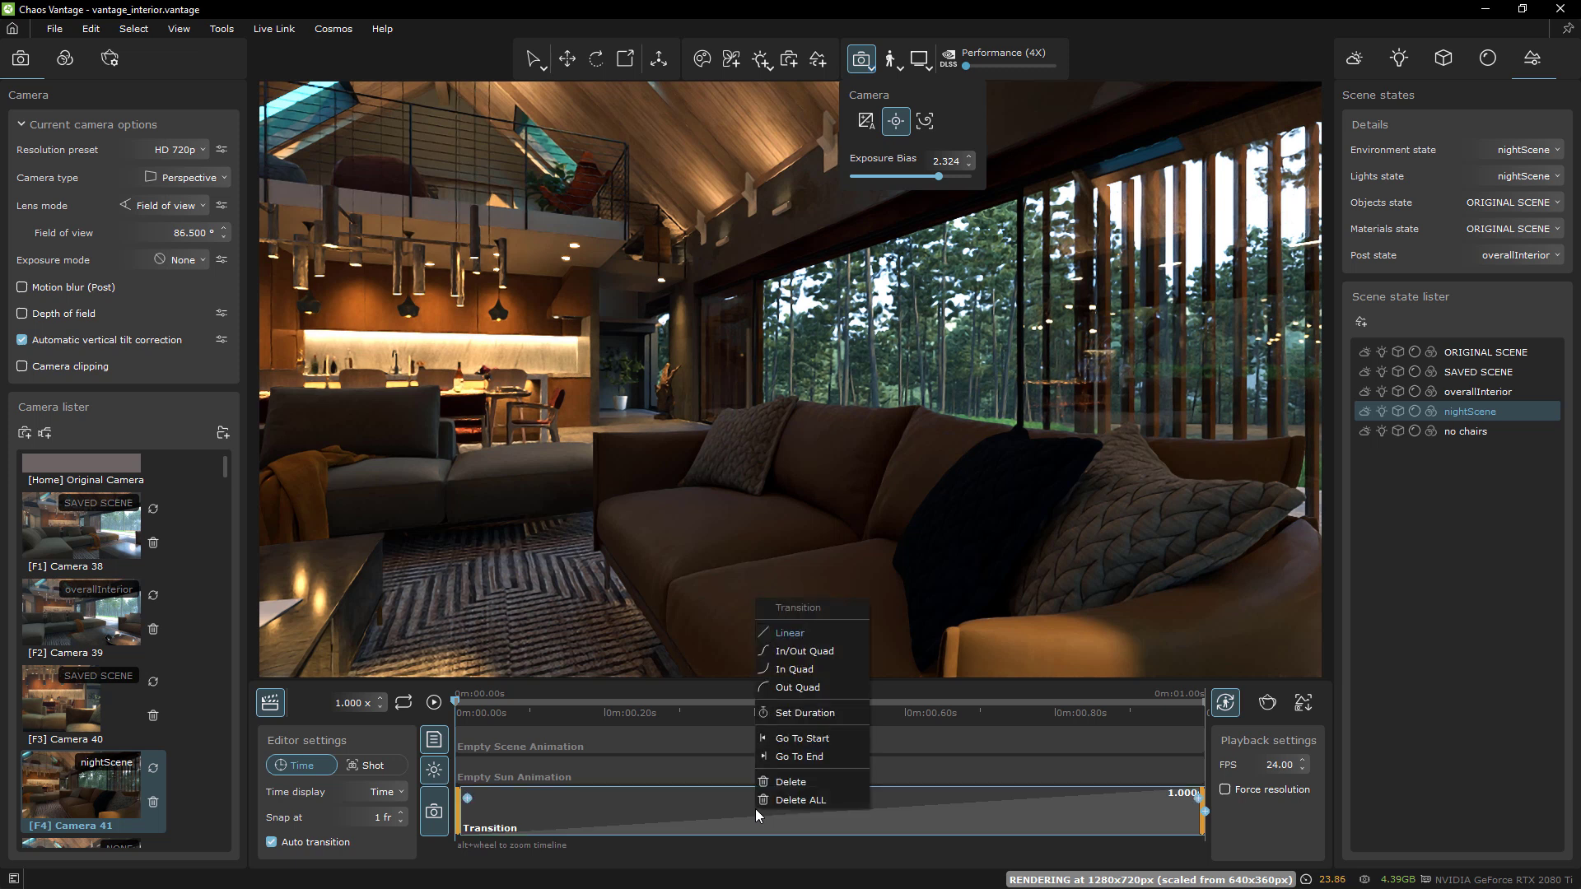
pyautogui.click(844, 774)
pyautogui.write('10')
pyautogui.press('Return')
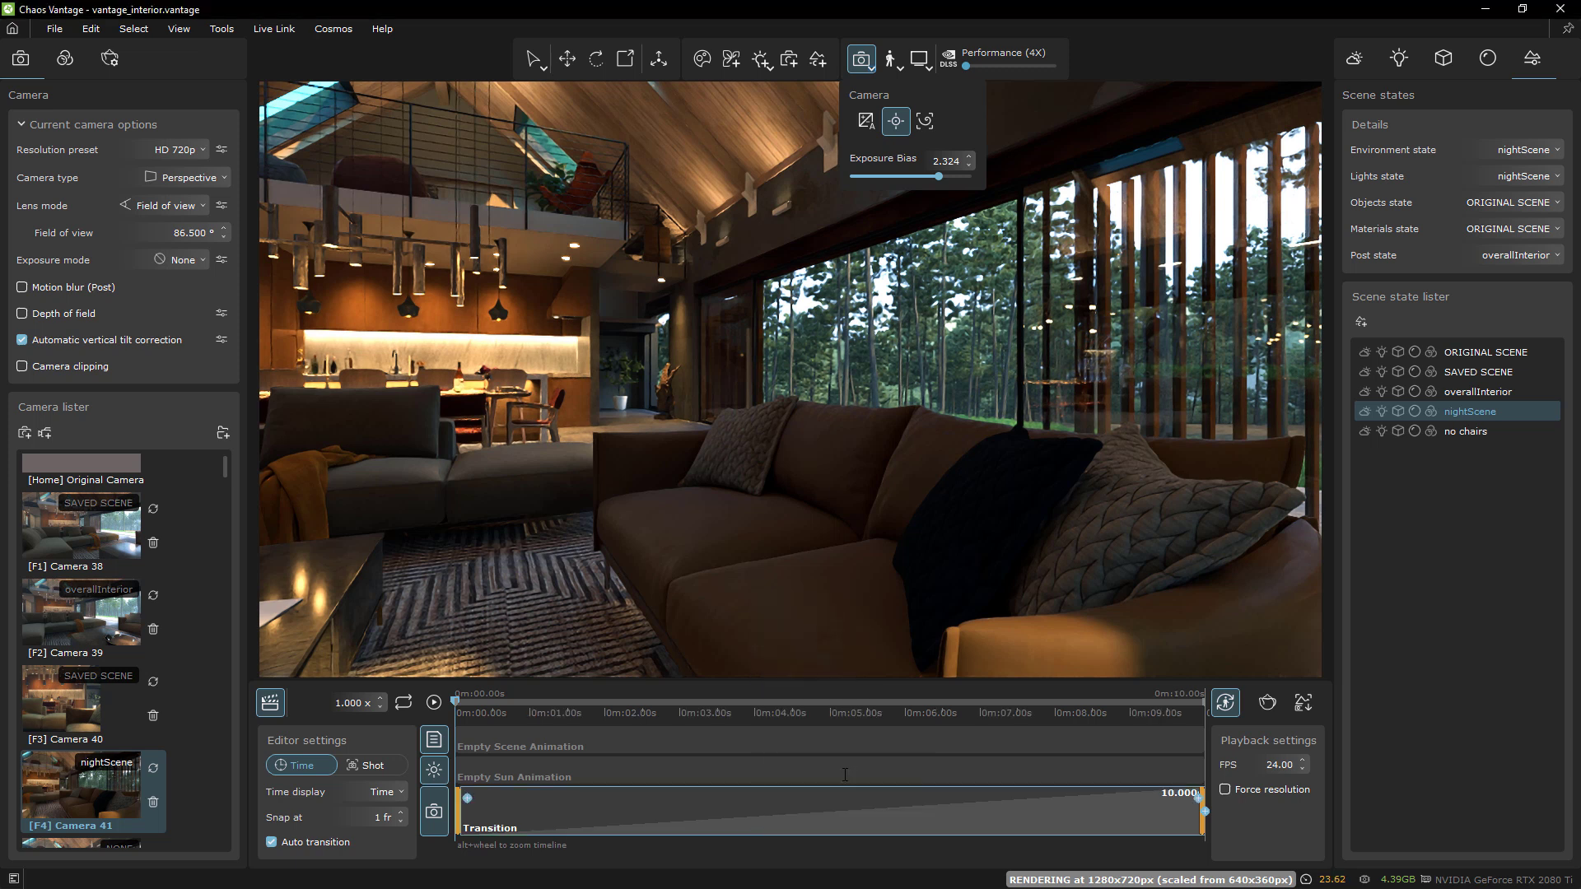
# Step: Add a 3-second pause after the transition at the end of the camera animation and play it back
pyautogui.click(435, 703)
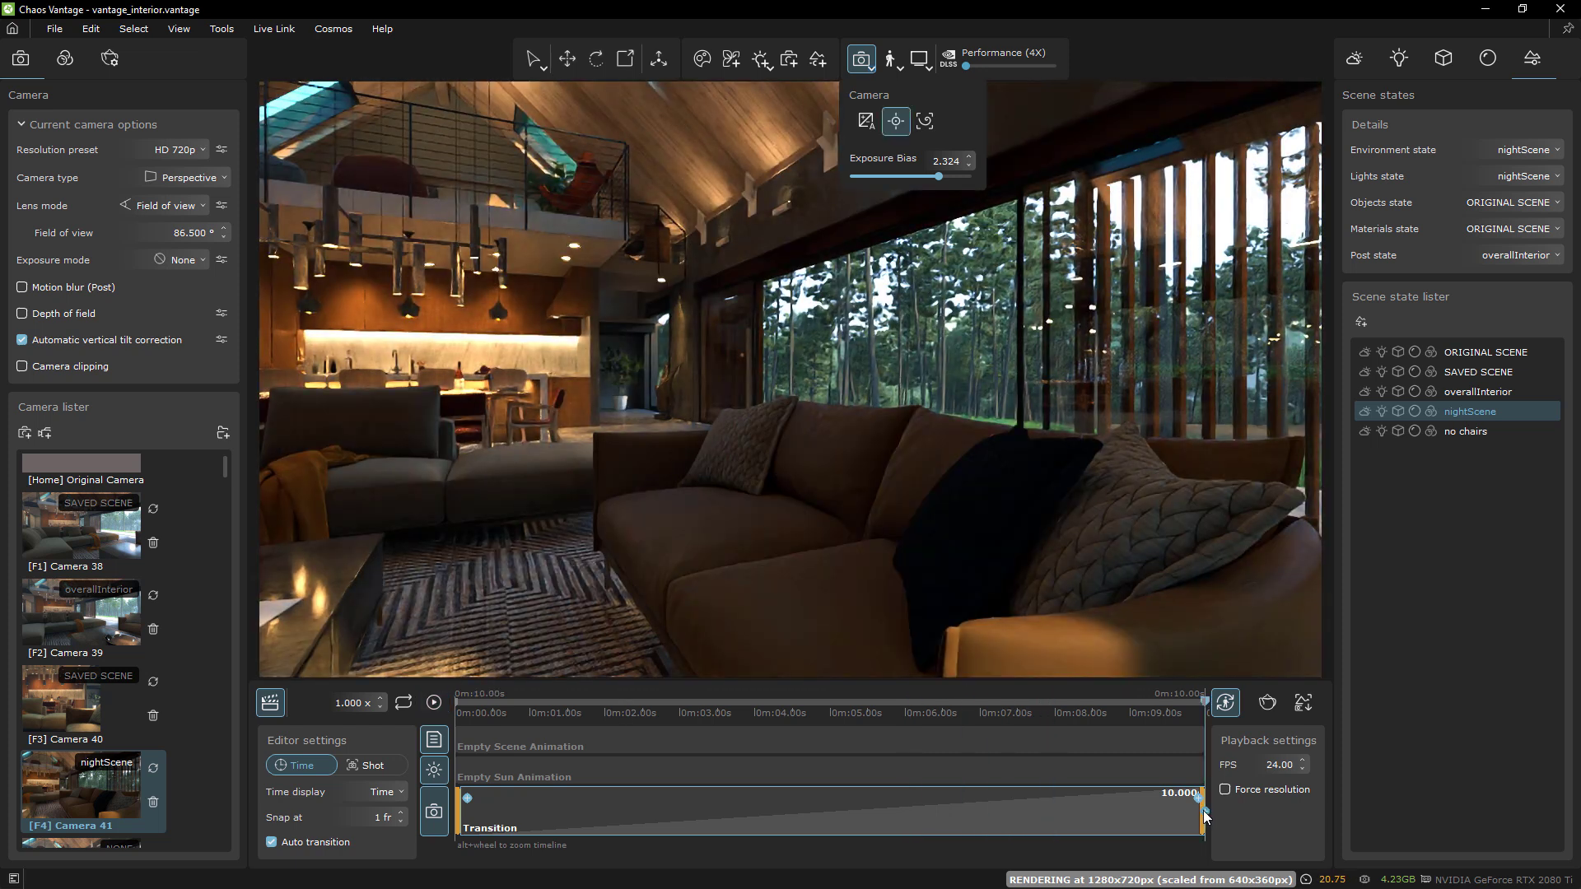
pyautogui.click(1203, 810)
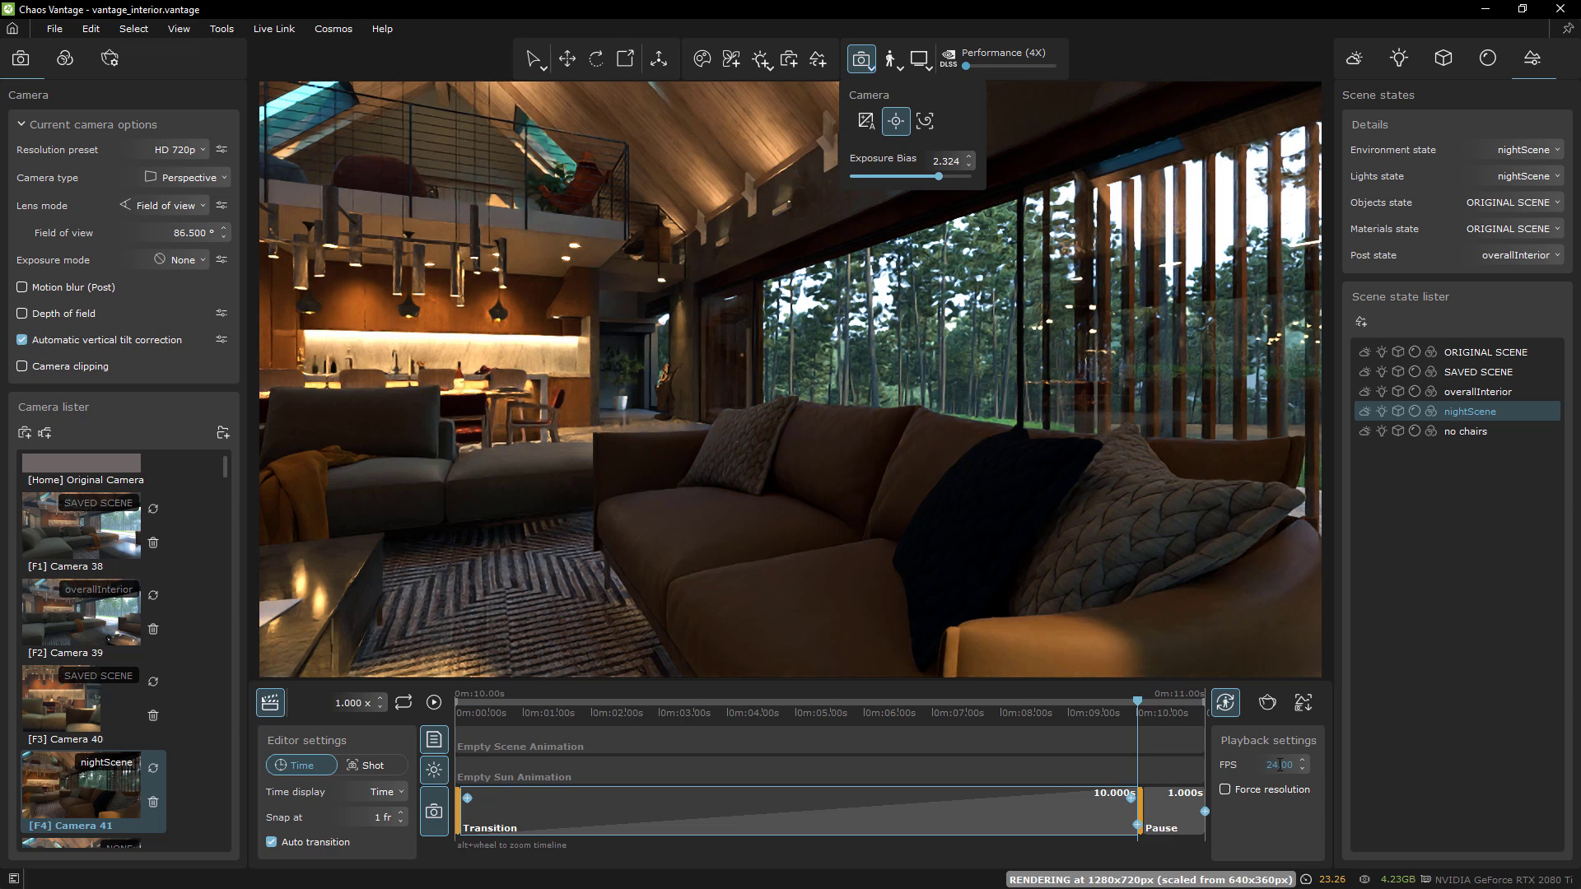
pyautogui.write('3 s')
pyautogui.press('Return')
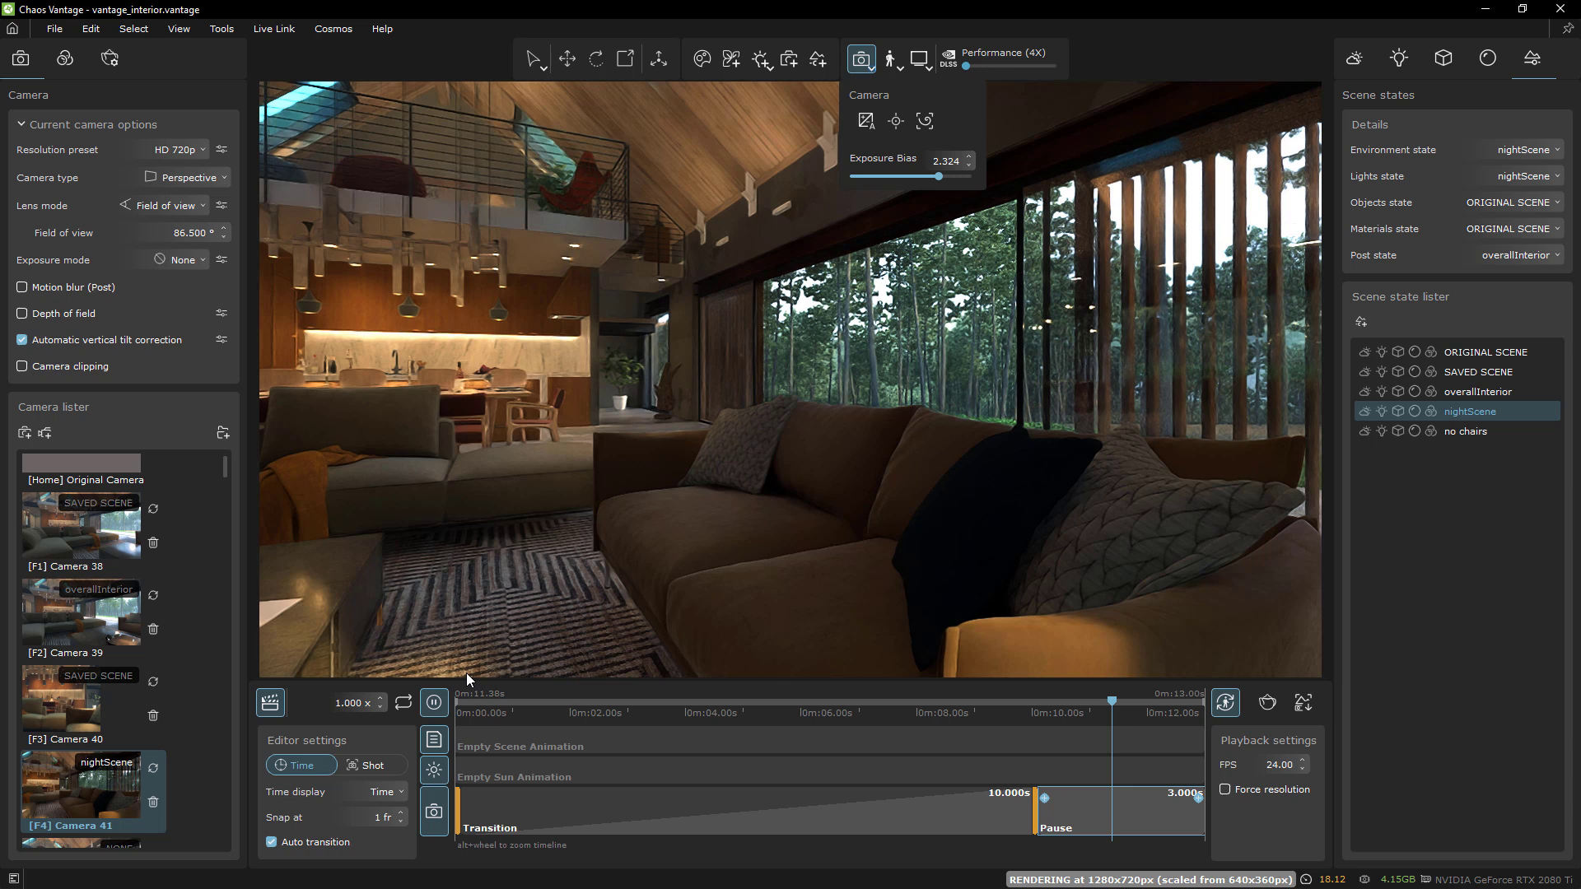
pyautogui.click(434, 705)
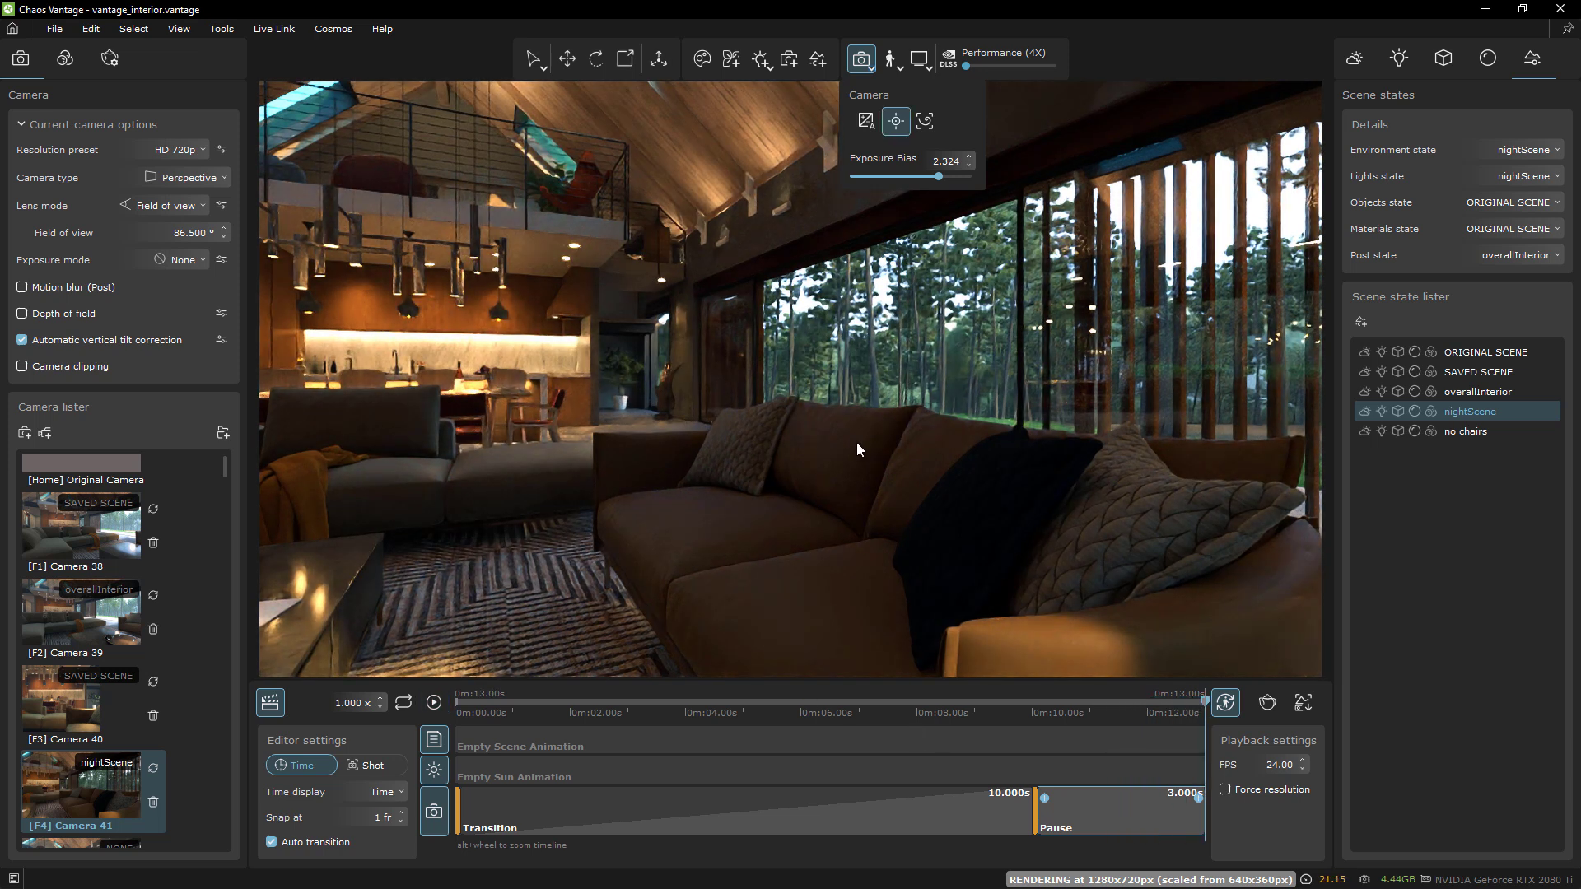
# Step: Fly out past the house's exterior wall and back inside to examine the dining area's night-time rendering while moving
pyautogui.moveTo(908, 436); pyautogui.dragTo(485, 424)
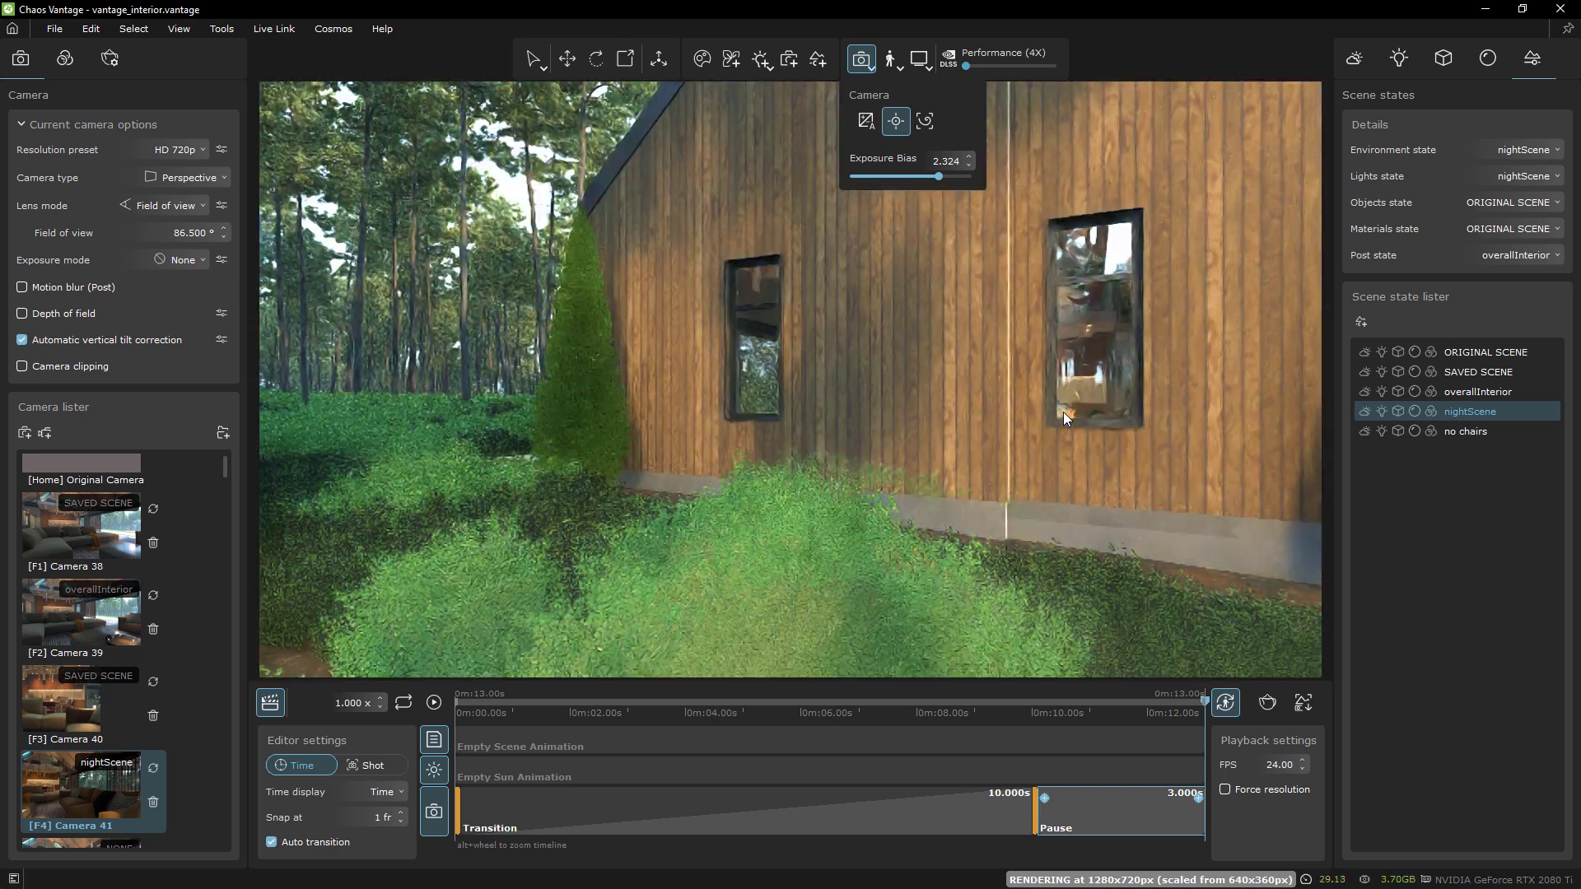
pyautogui.scroll(2, 1063, 411)
pyautogui.moveTo(1064, 411)
pyautogui.mouseDown()
pyautogui.moveTo(824, 402)
pyautogui.moveTo(749, 370)
pyautogui.moveTo(642, 374)
pyautogui.moveTo(1029, 379)
pyautogui.moveTo(996, 387)
pyautogui.moveTo(996, 363)
pyautogui.moveTo(1041, 432)
pyautogui.mouseUp()
pyautogui.press('w')
pyautogui.press('w')
pyautogui.scroll(2, 1002, 409)
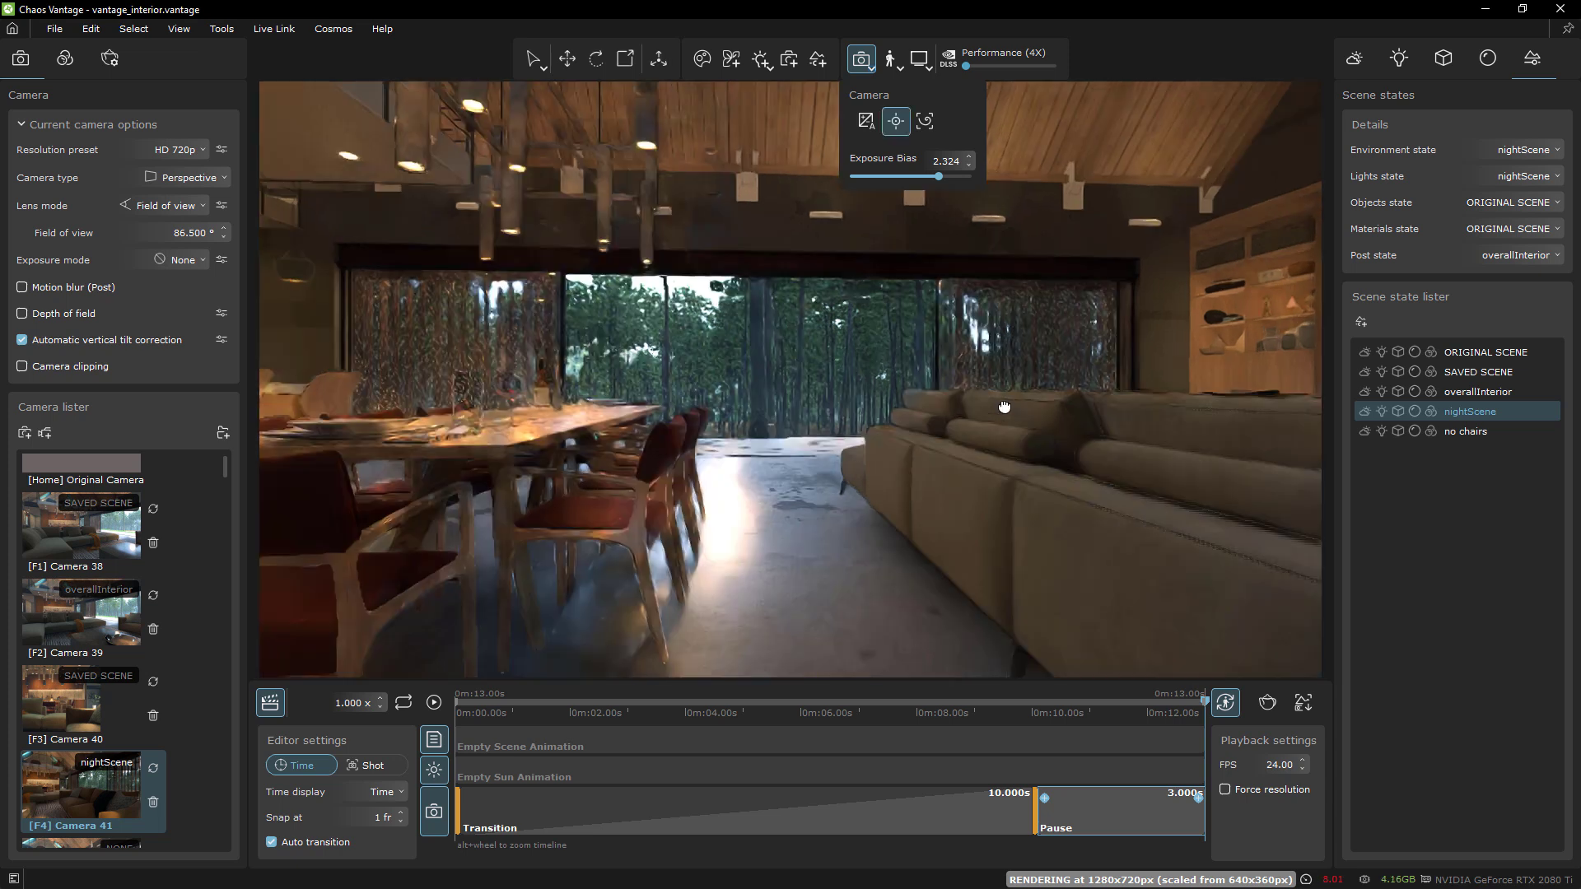
pyautogui.moveTo(1002, 409); pyautogui.dragTo(1231, 511, button='middle')
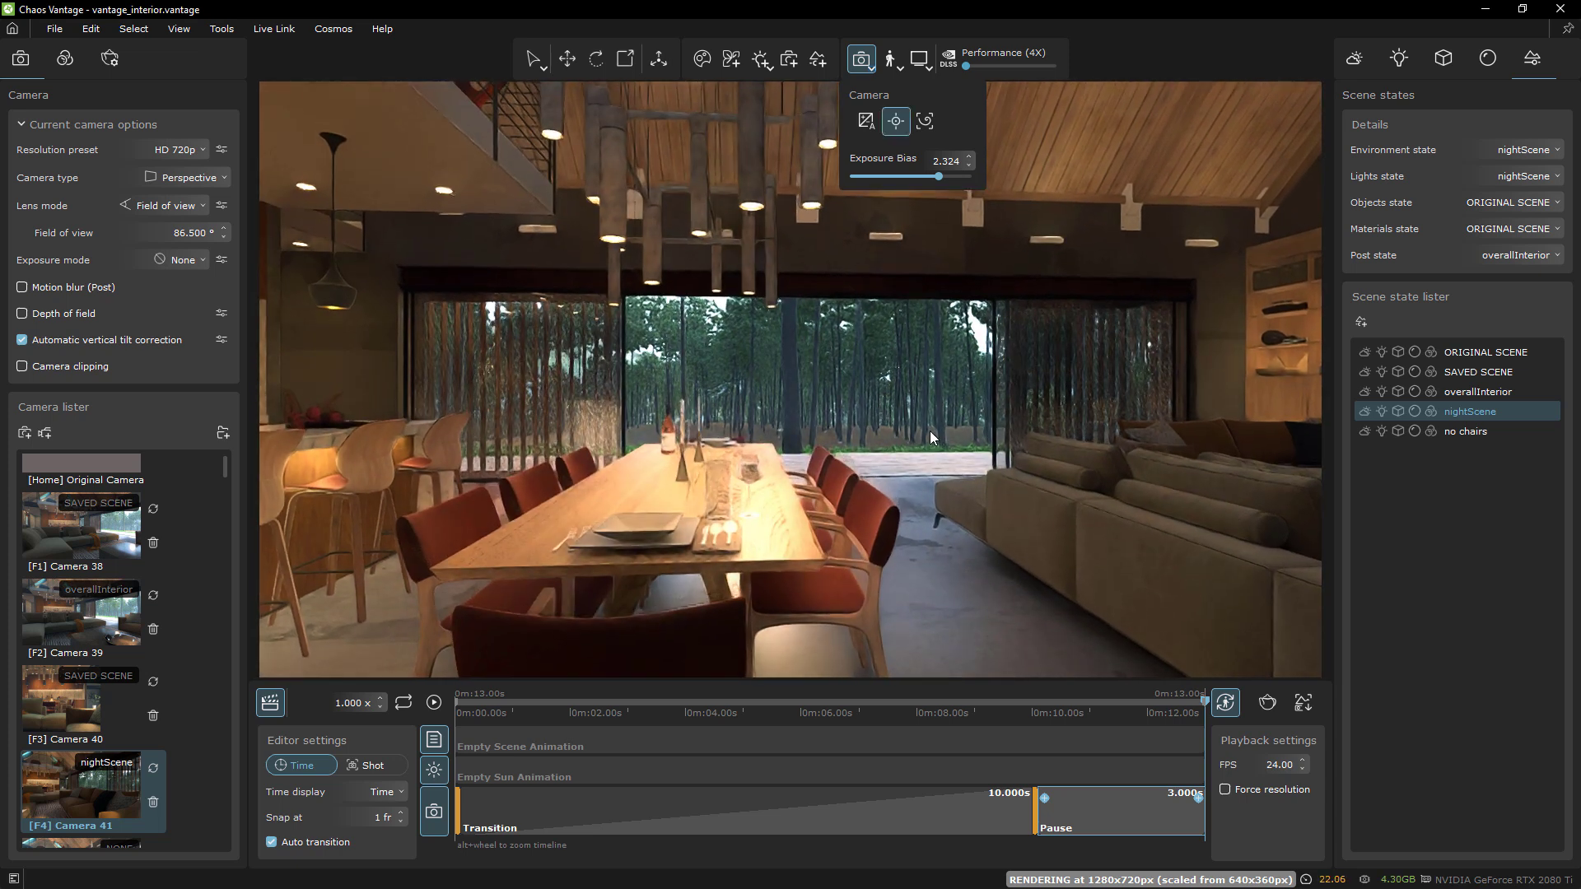
pyautogui.moveTo(931, 431); pyautogui.dragTo(988, 381)
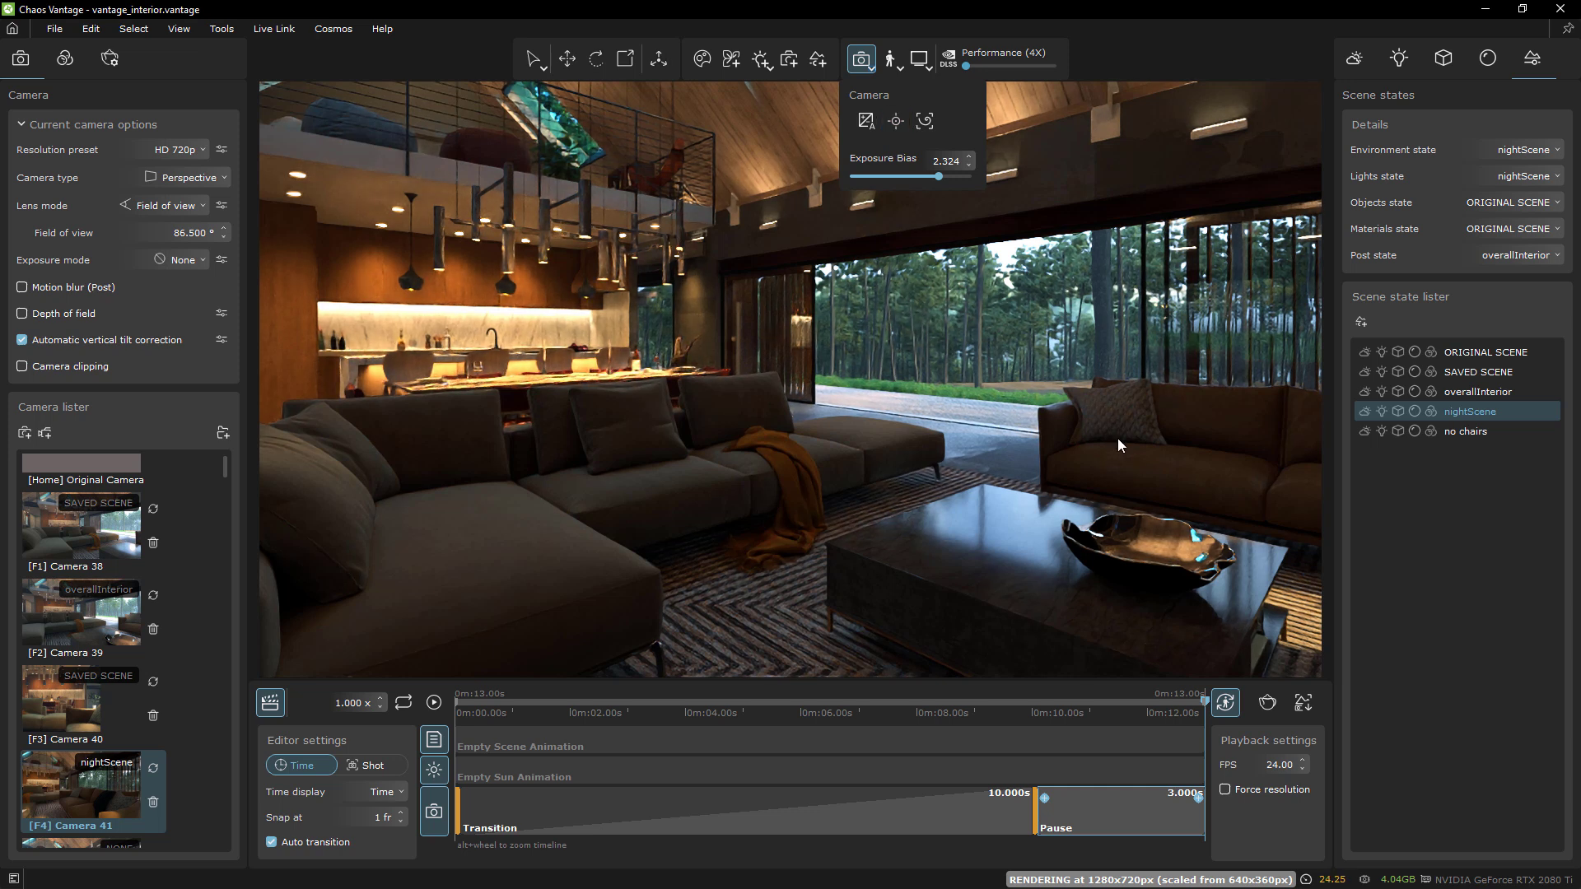
# Step: Look around the living room sofas and coffee table to examine lighting and reflections during navigation
pyautogui.moveTo(1118, 438); pyautogui.dragTo(873, 421)
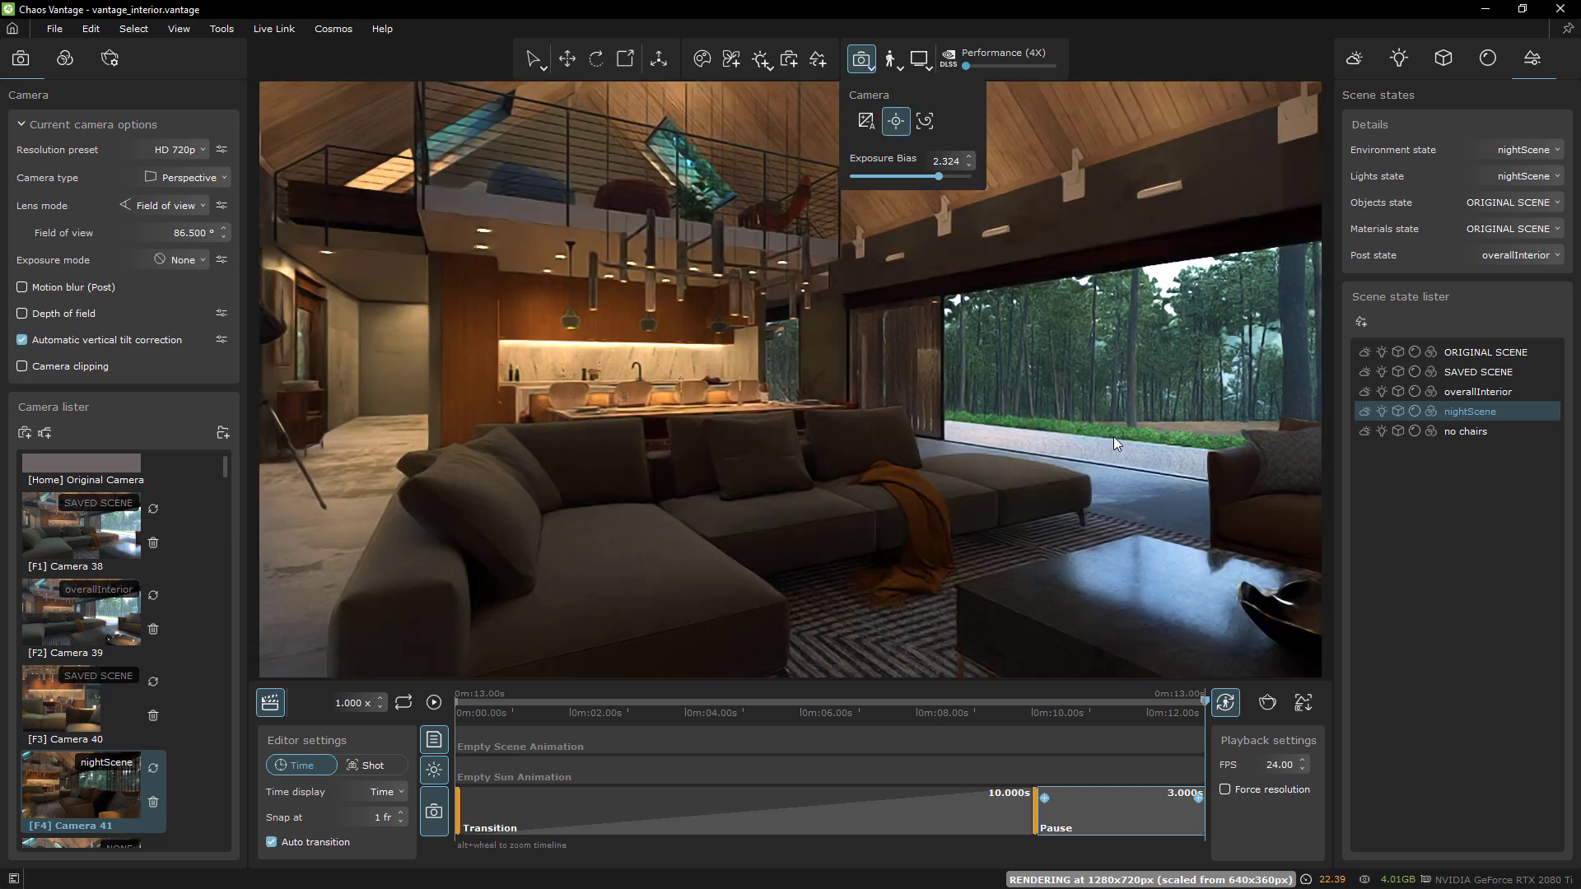
pyautogui.moveTo(1053, 421); pyautogui.dragTo(1060, 421)
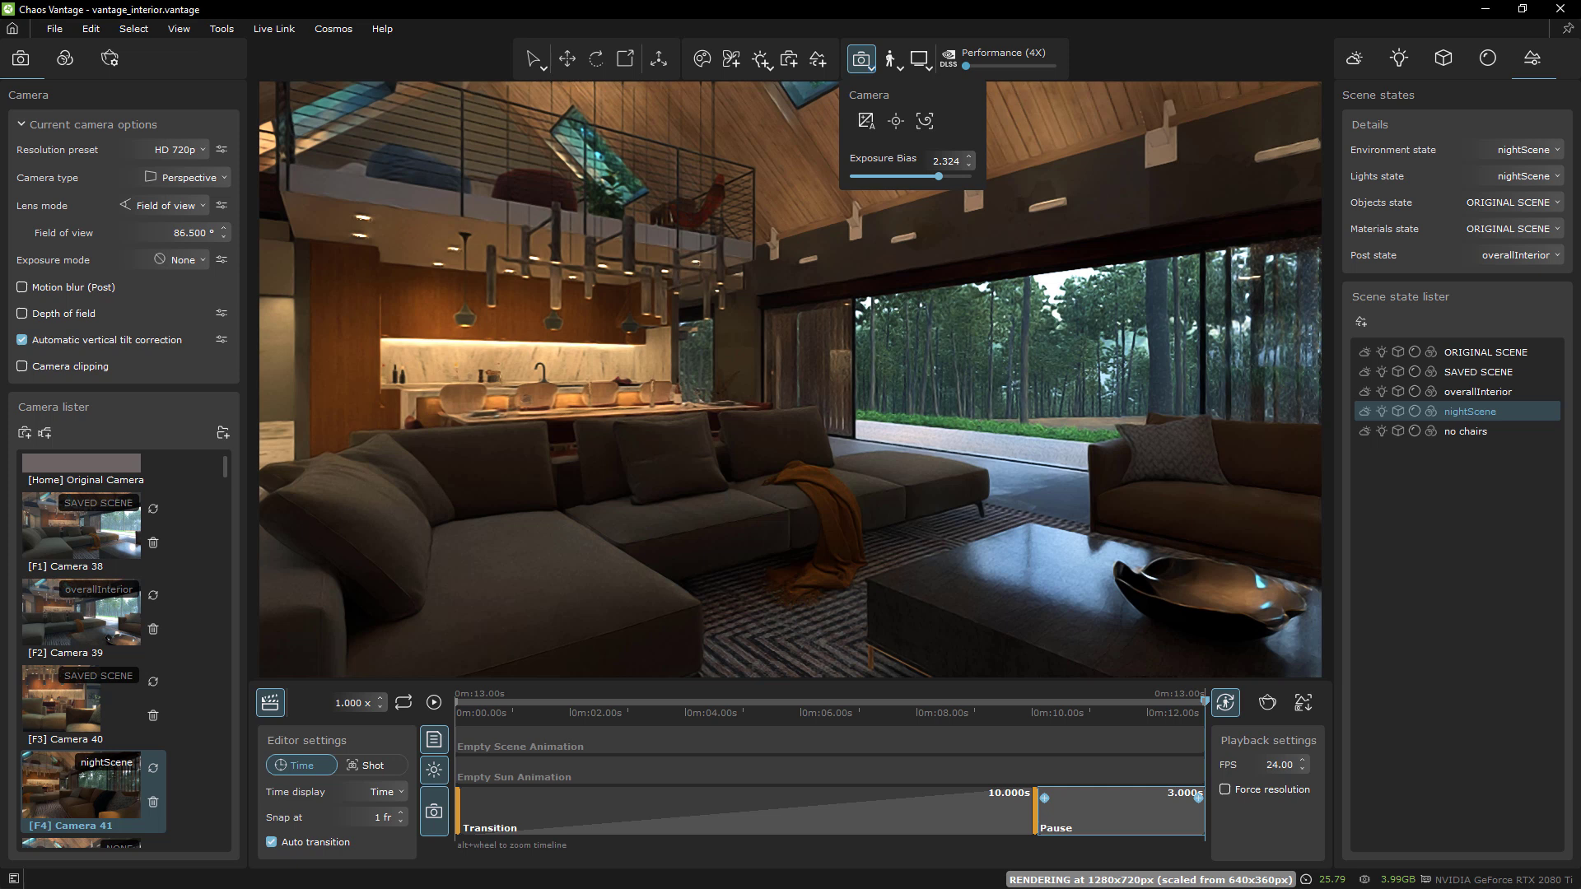
pyautogui.moveTo(918, 469); pyautogui.dragTo(1186, 469, button='middle')
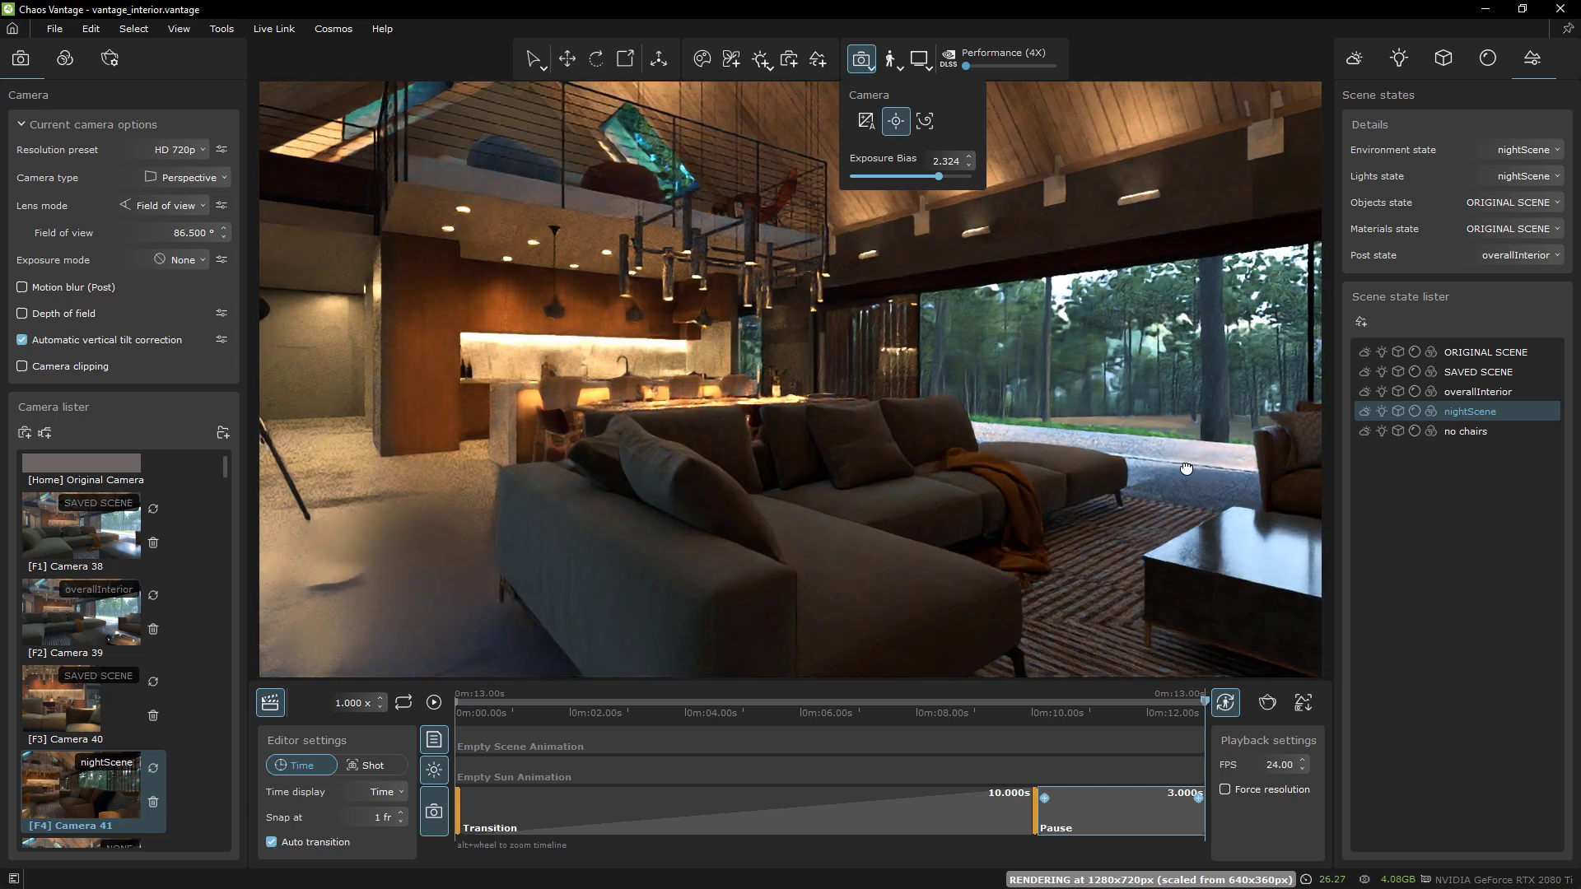
pyautogui.moveTo(1186, 468); pyautogui.dragTo(993, 463)
pyautogui.moveTo(993, 462); pyautogui.dragTo(998, 472, button='middle')
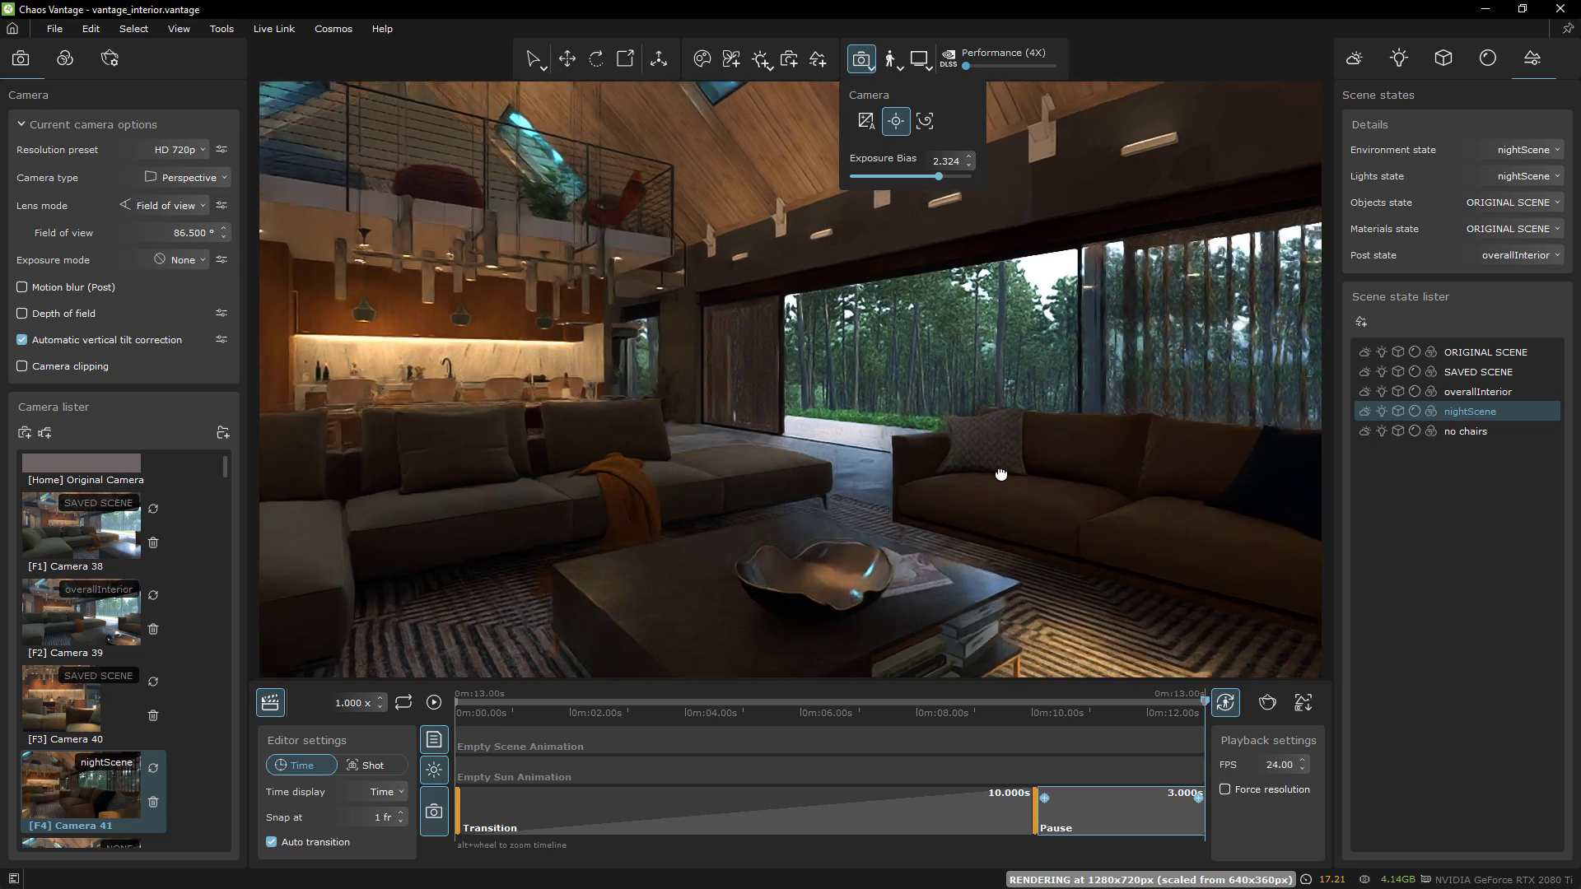
pyautogui.moveTo(1061, 462); pyautogui.dragTo(611, 392)
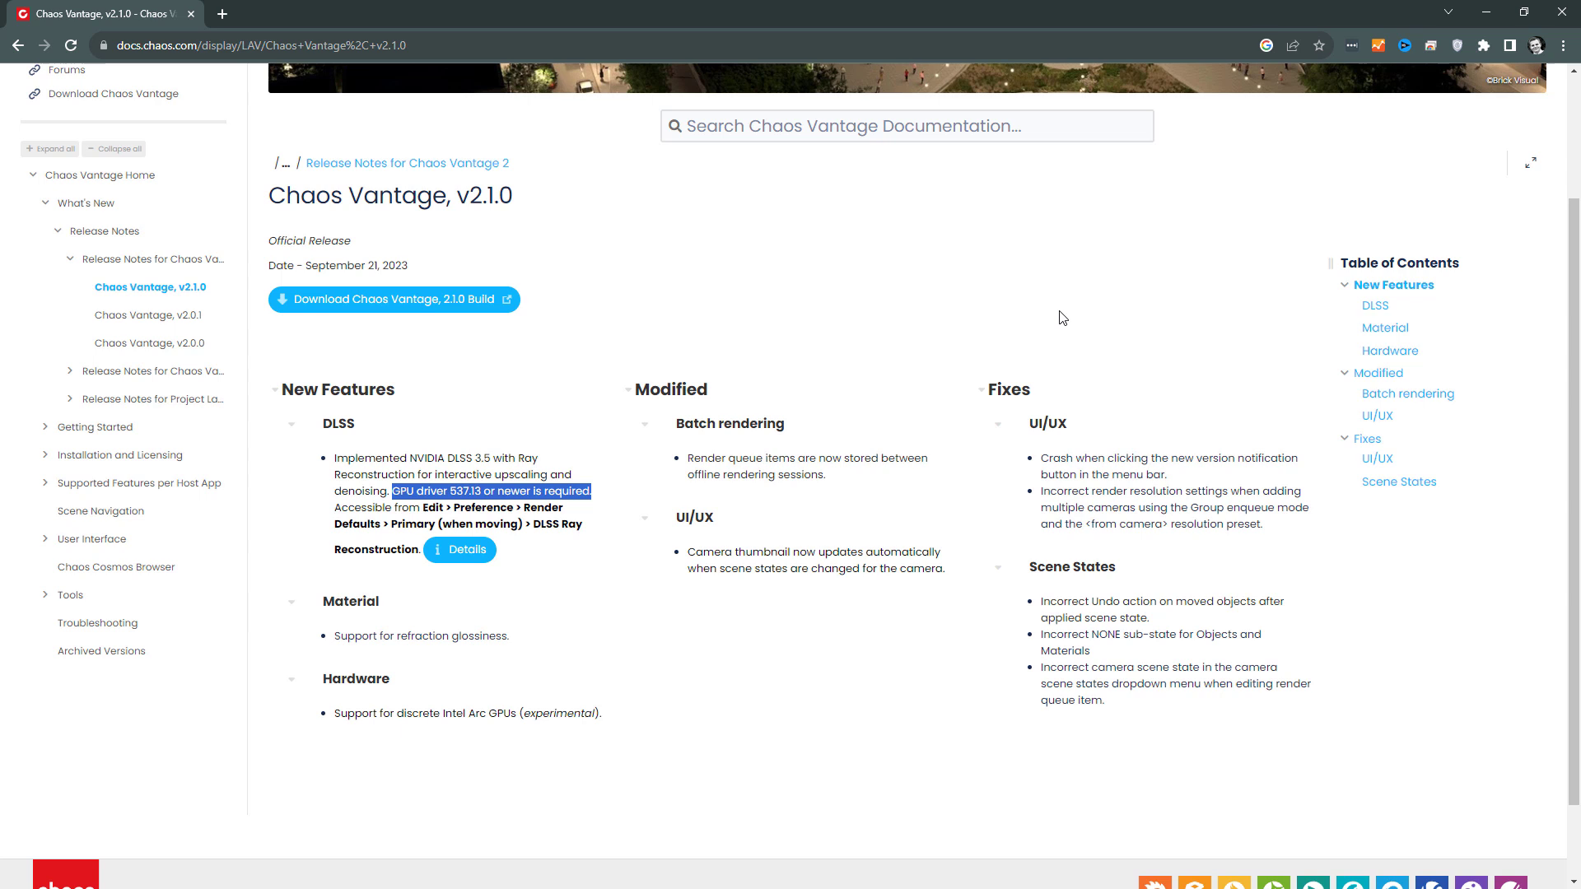
# Step: Return from the browser's release notes to Chaos Vantage and examine the kitchen and dining table up close and from behind the sofa
pyautogui.click(1496, 12)
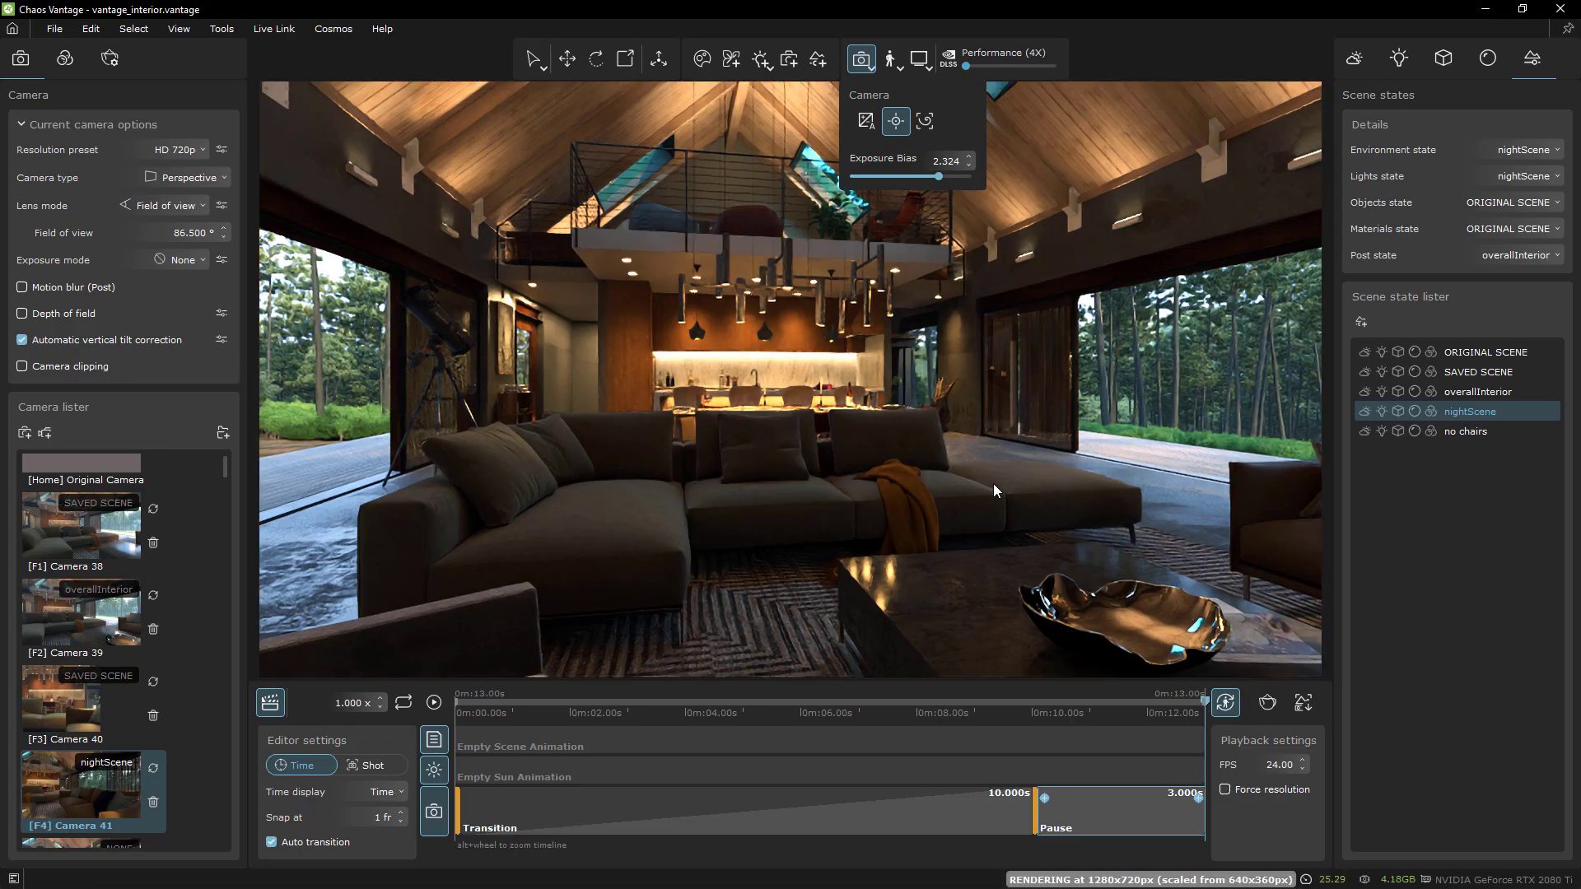
pyautogui.click(988, 481)
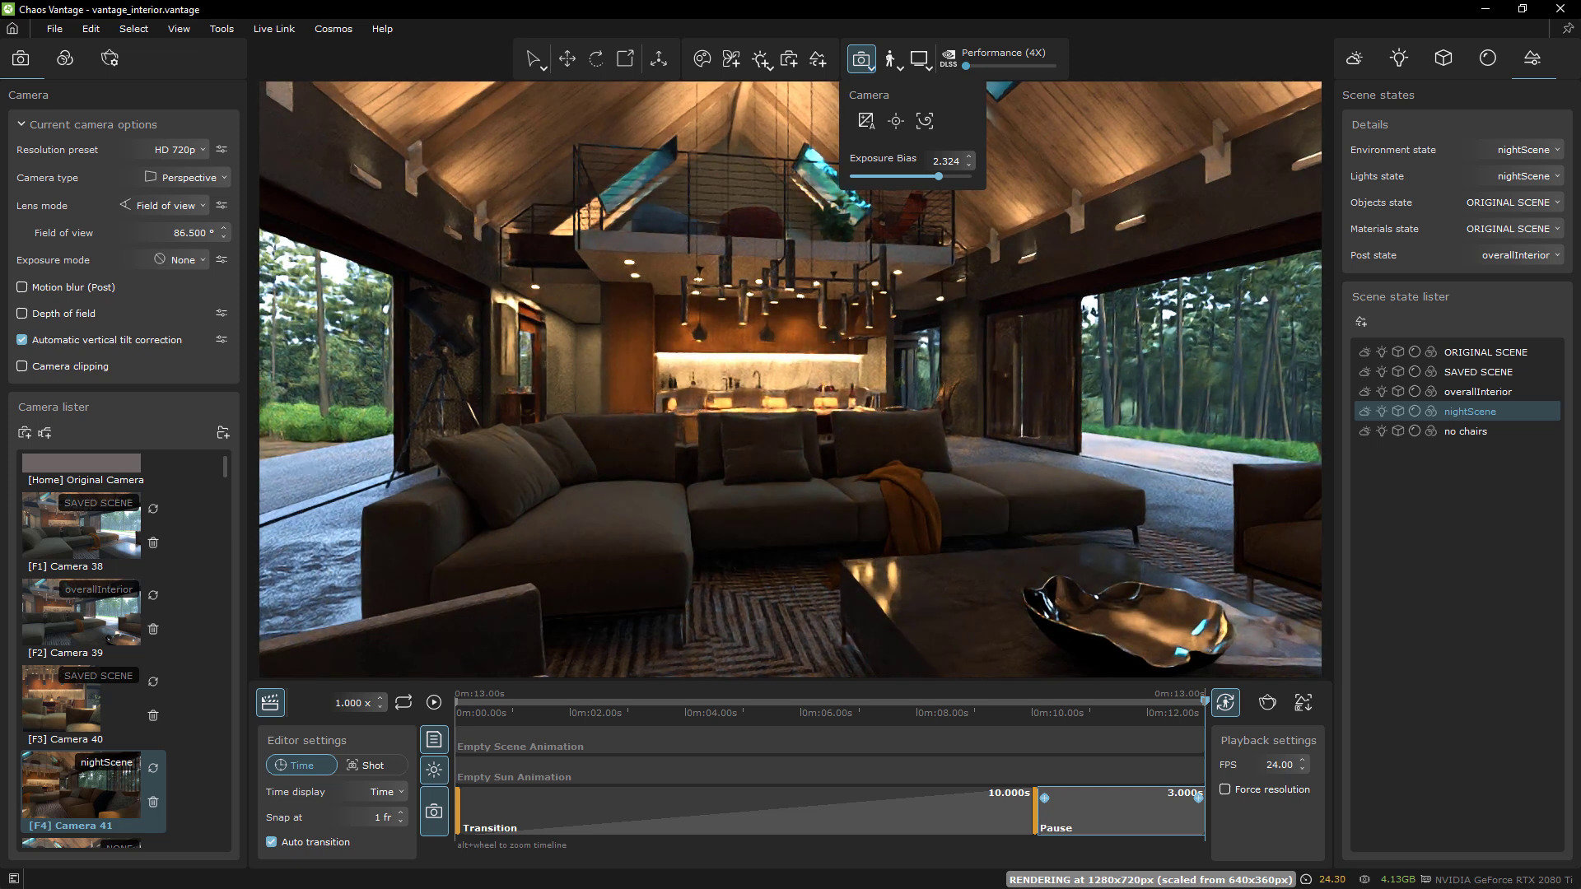
pyautogui.moveTo(986, 479); pyautogui.dragTo(1021, 500)
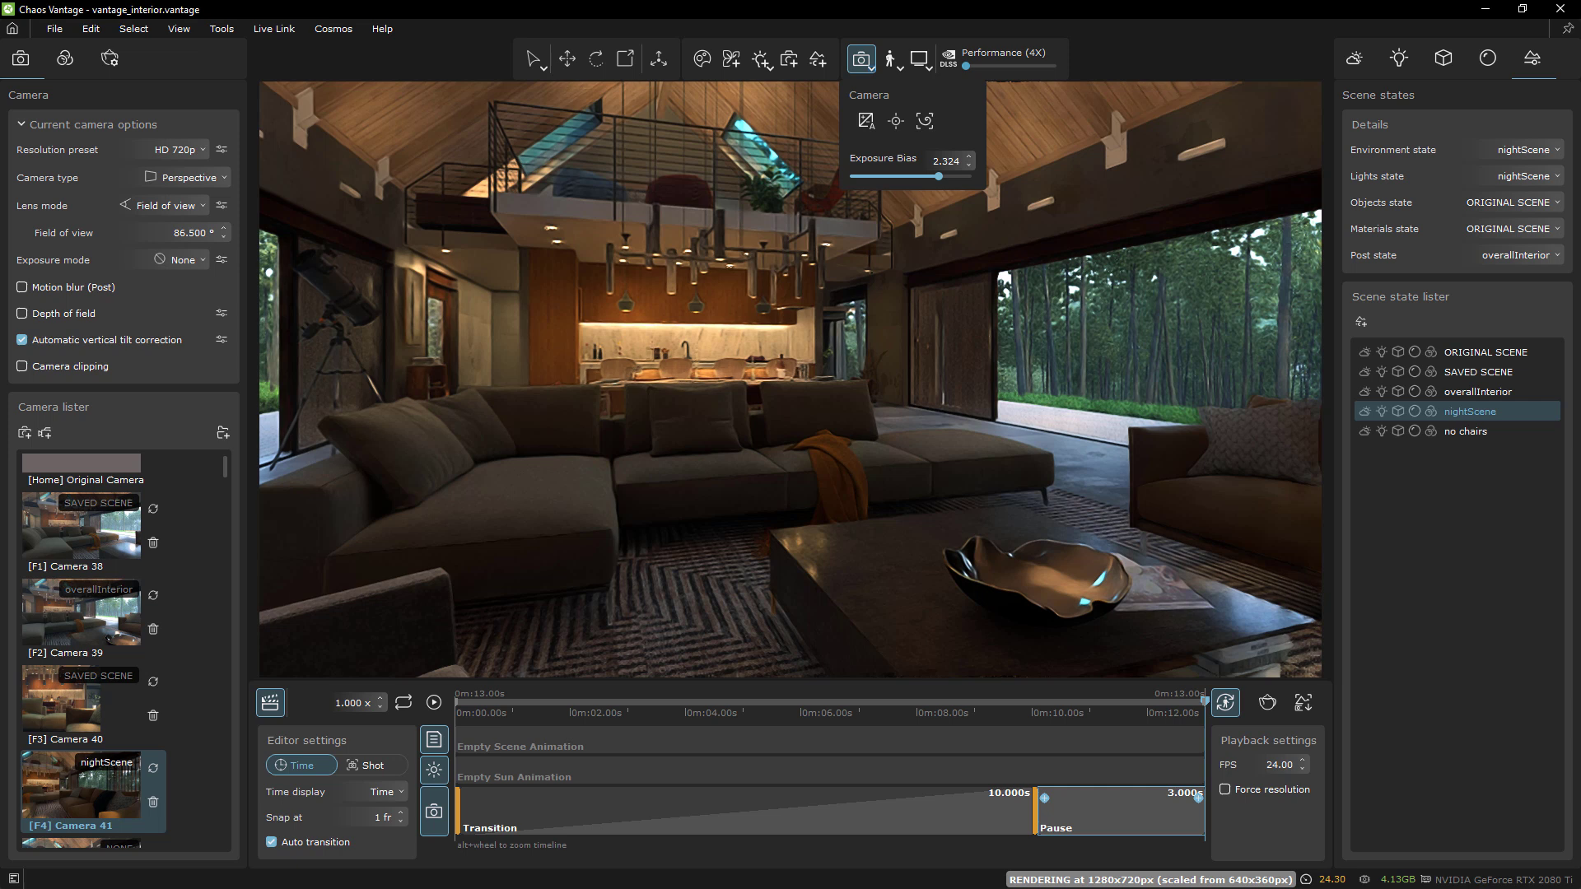
pyautogui.click(895, 121)
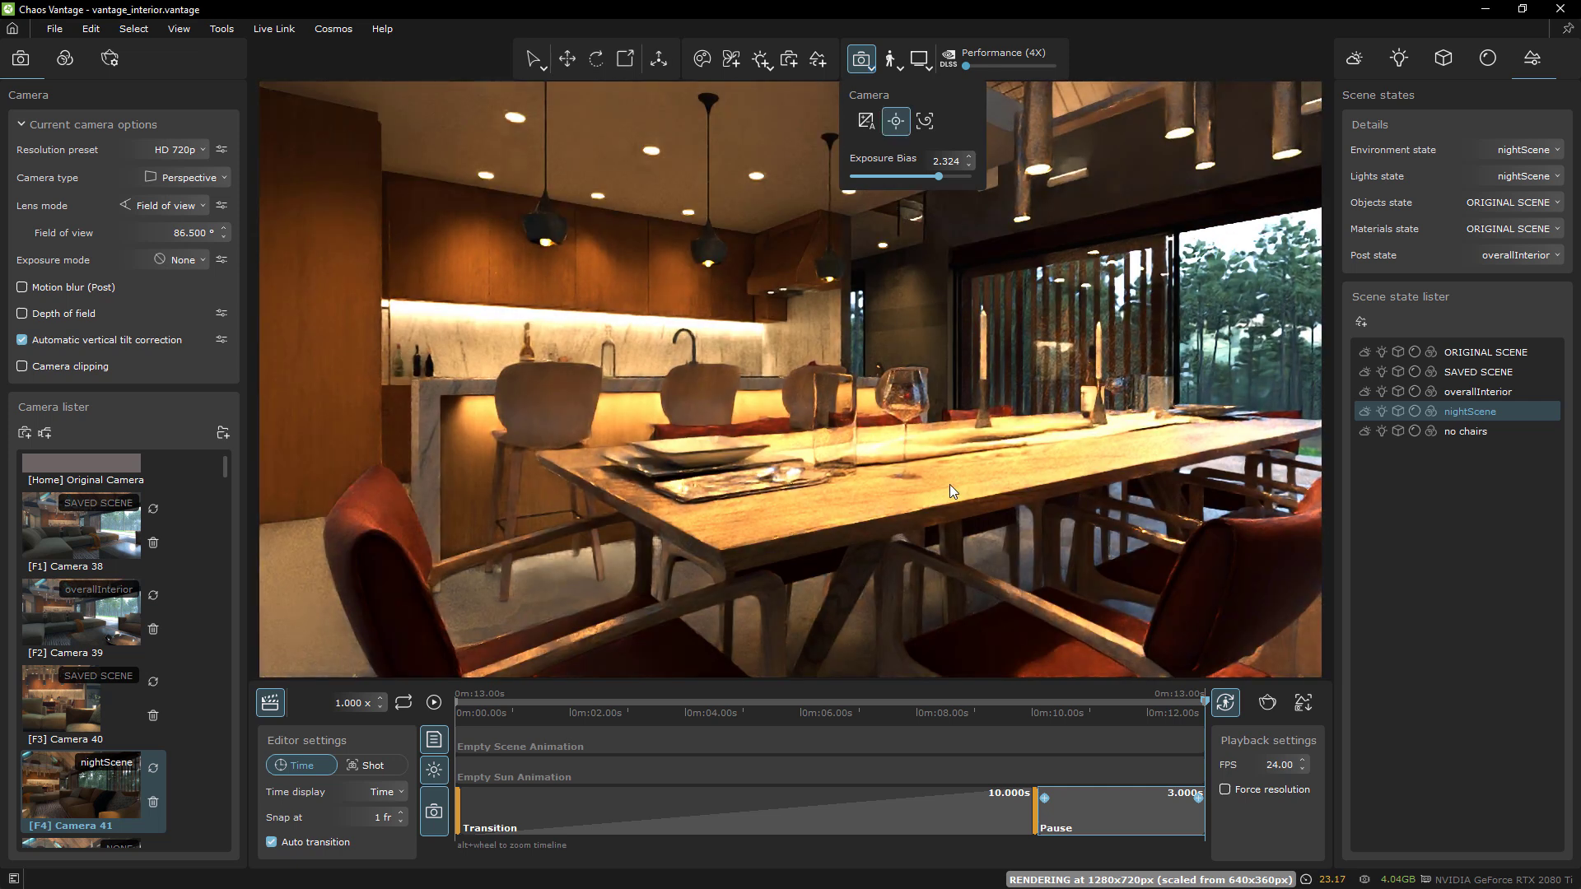
pyautogui.scroll(-3, 1039, 487)
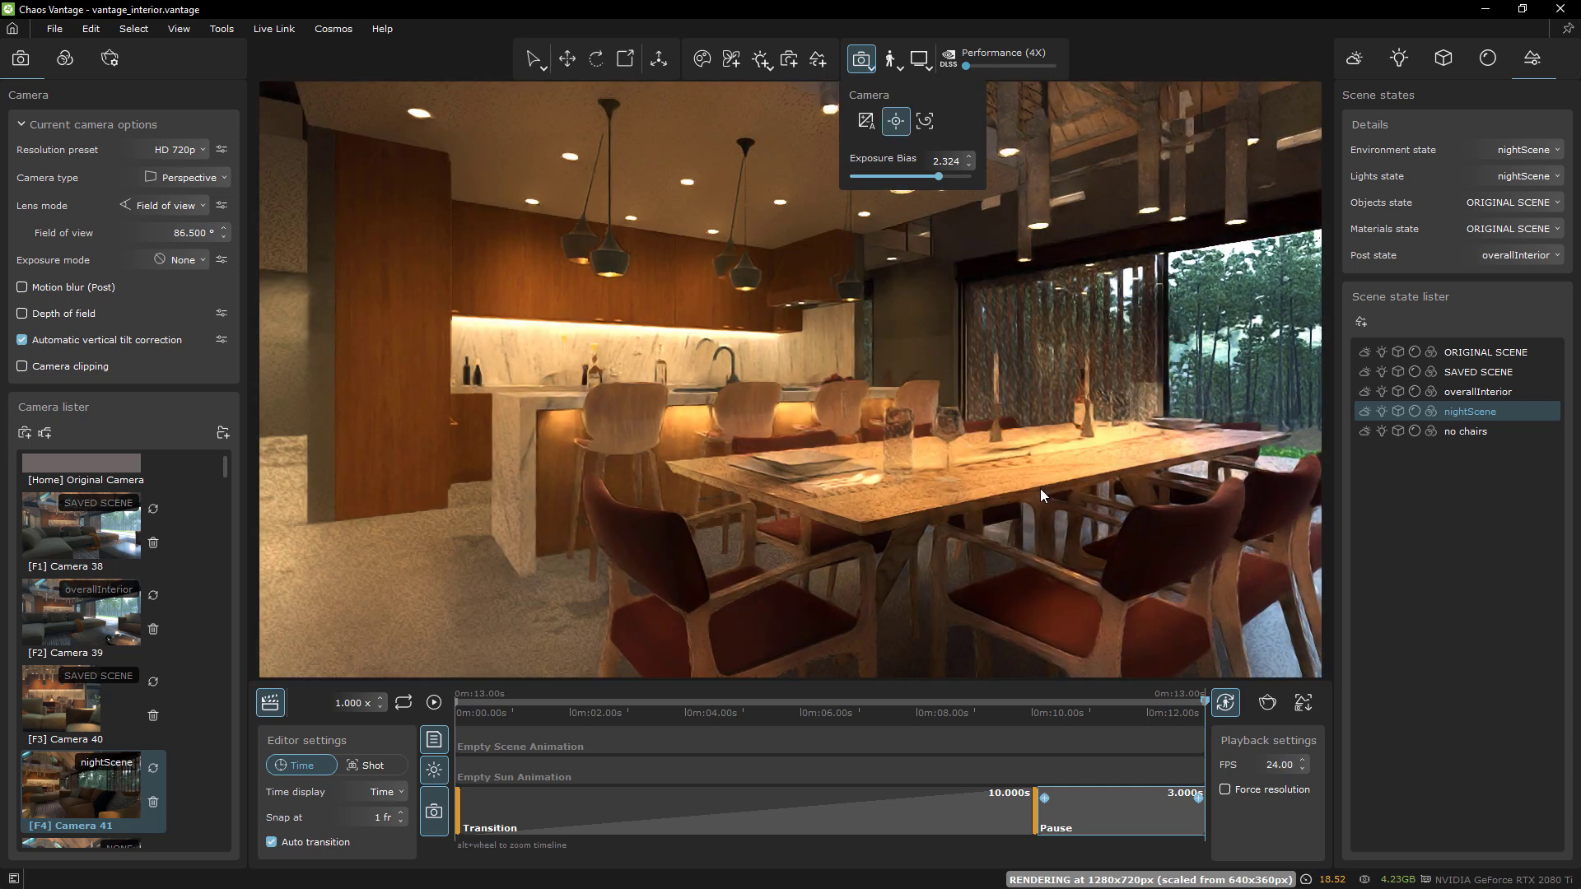
pyautogui.scroll(-3, 1040, 488)
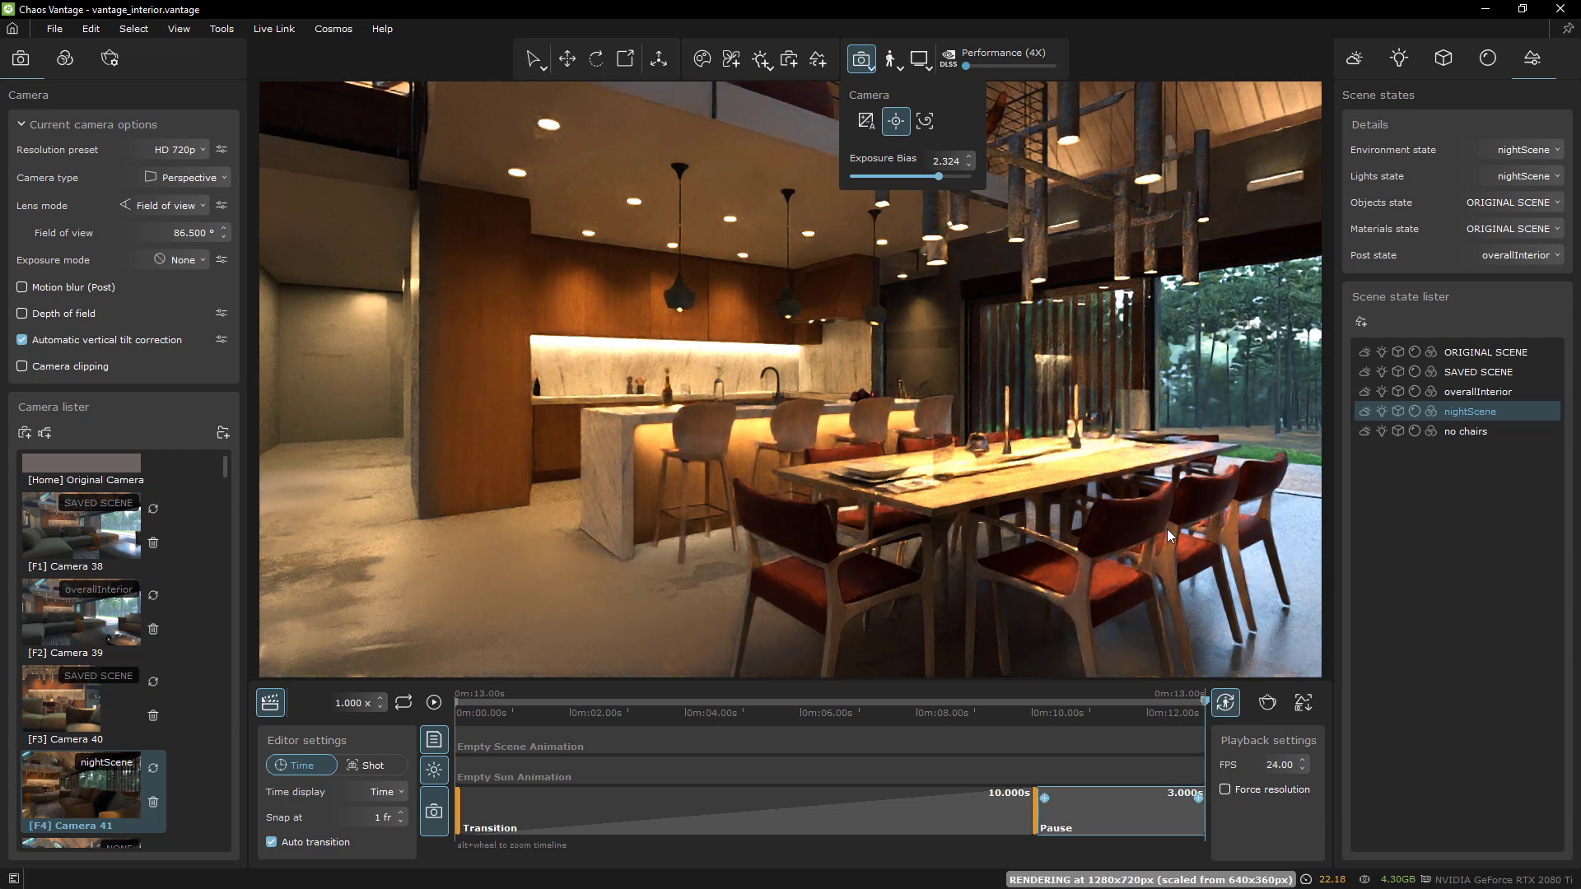
pyautogui.moveTo(1168, 528); pyautogui.dragTo(991, 516)
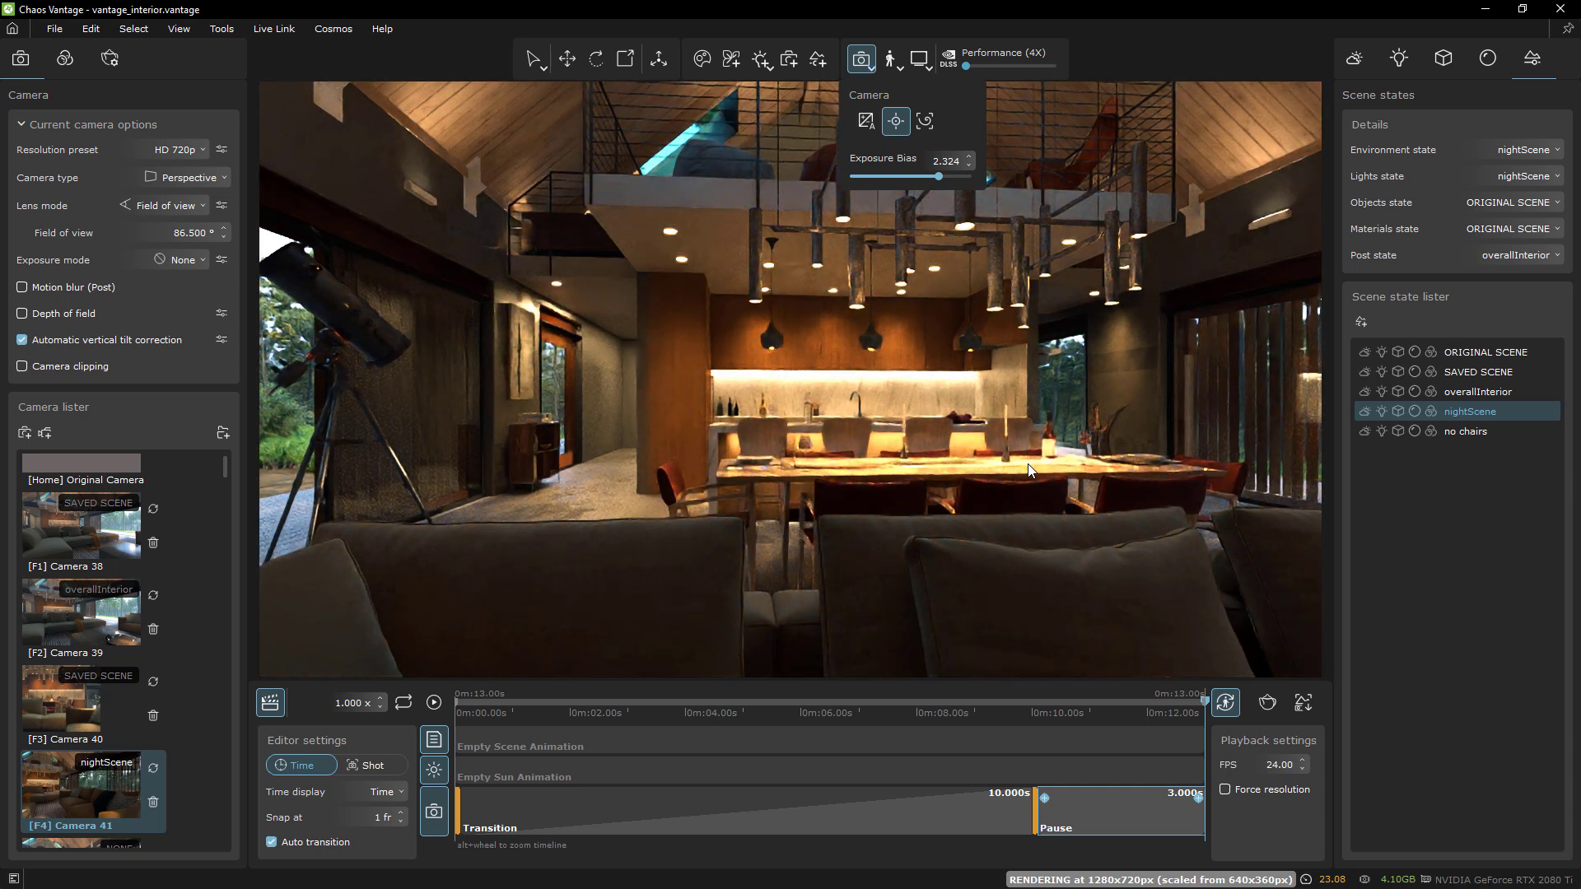
pyautogui.scroll(-3, 1027, 463)
pyautogui.moveTo(1125, 581); pyautogui.dragTo(888, 574, button='middle')
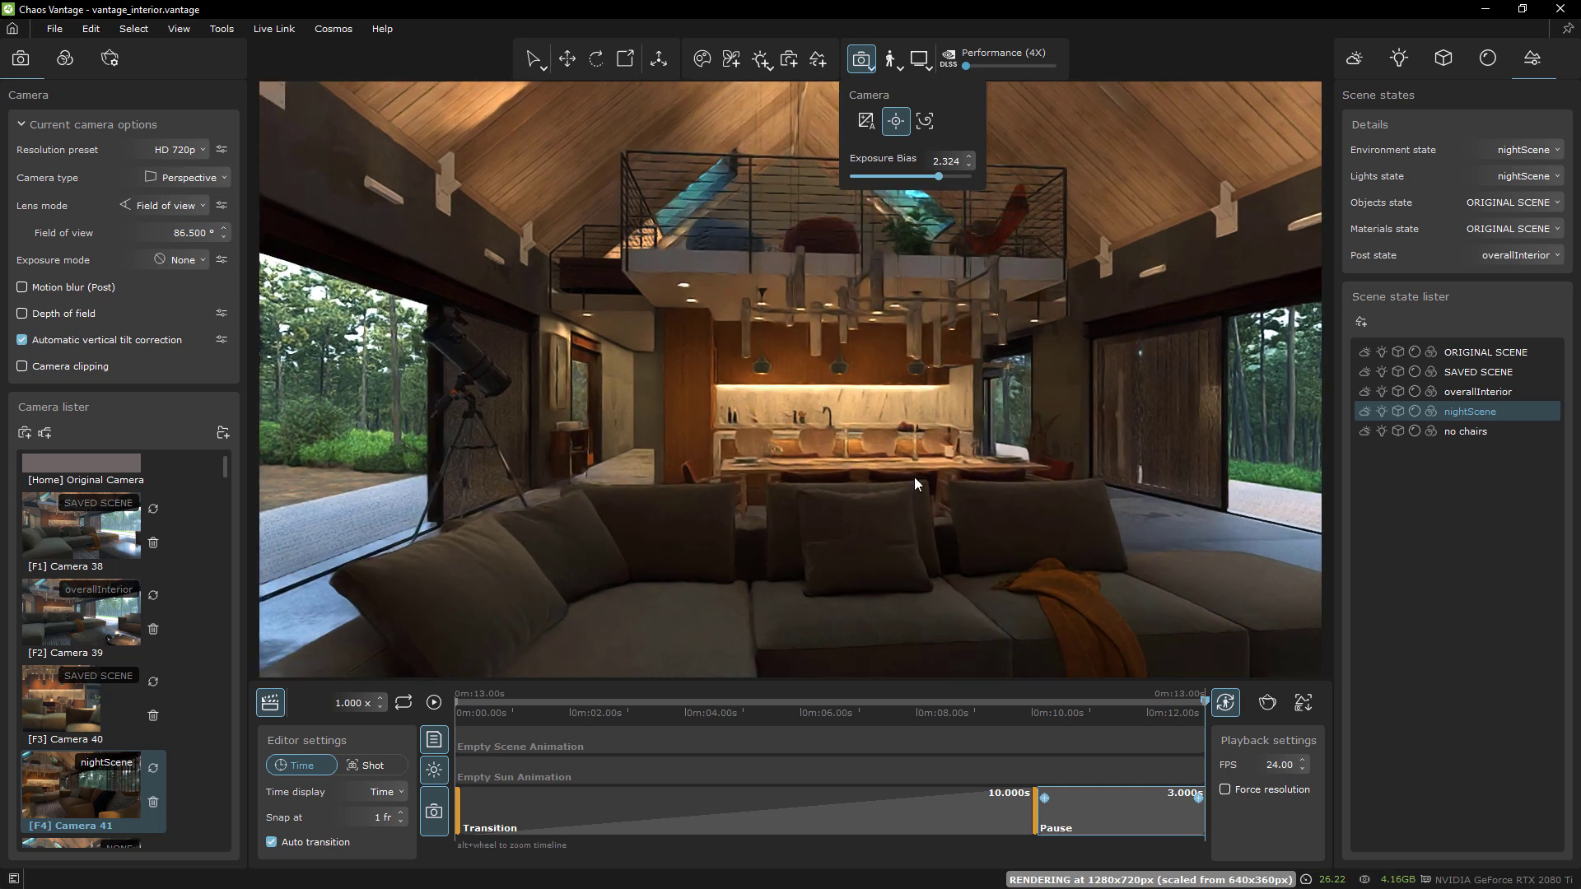
# Step: Back away from the sofa and turn around the whole living room to examine the ceiling, mezzanine and armchair in the night scene
pyautogui.click(808, 390)
pyautogui.moveTo(809, 391); pyautogui.dragTo(959, 424)
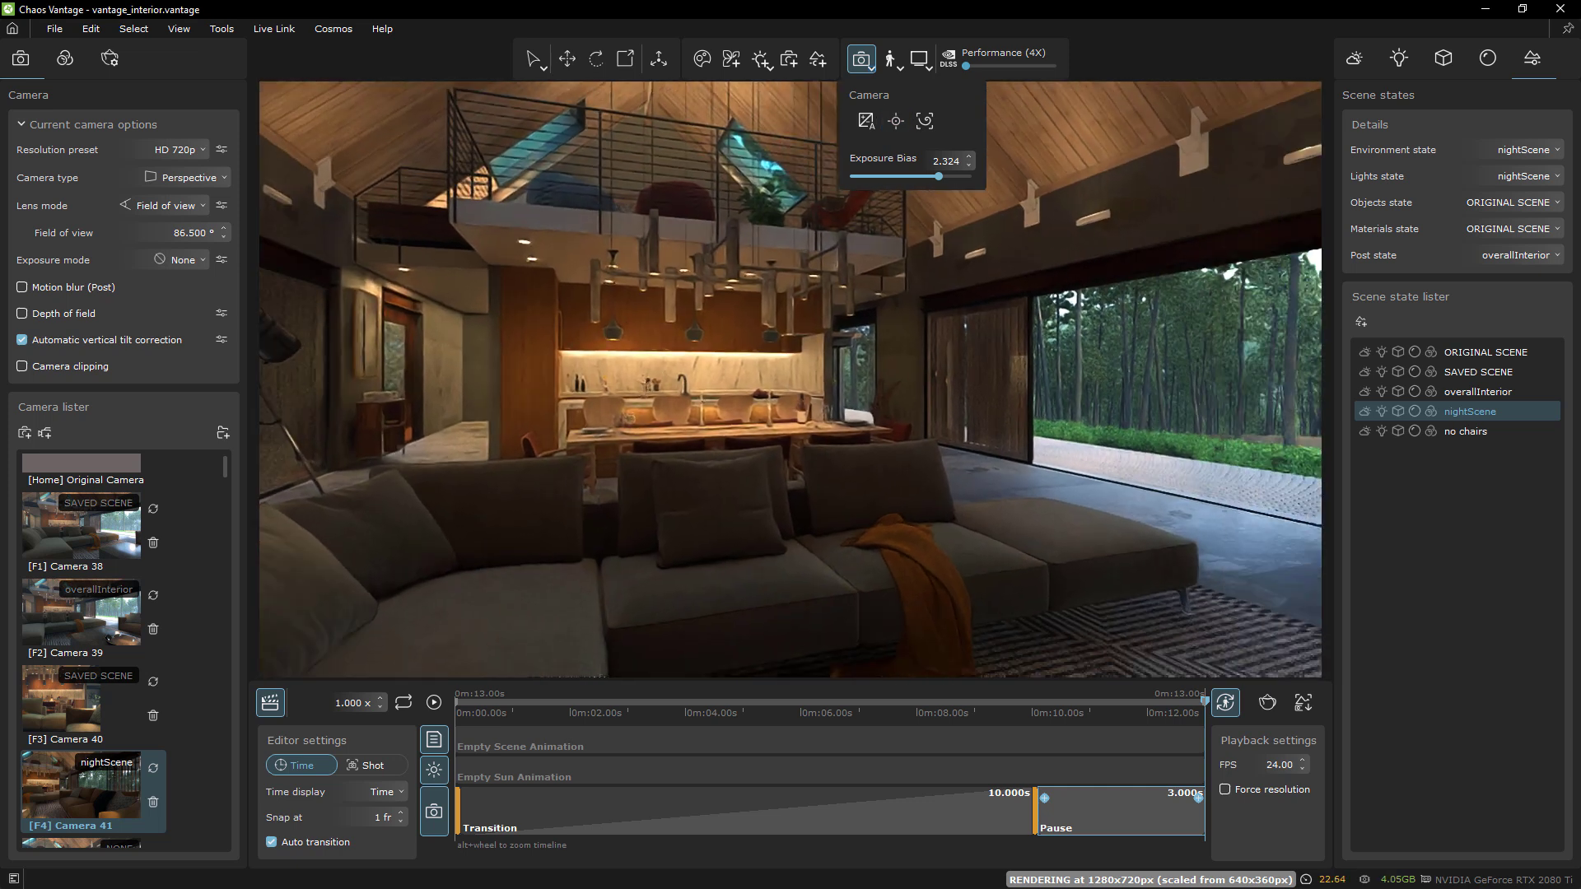
pyautogui.scroll(-3, 867, 436)
pyautogui.moveTo(1002, 547); pyautogui.dragTo(1006, 507, button='middle')
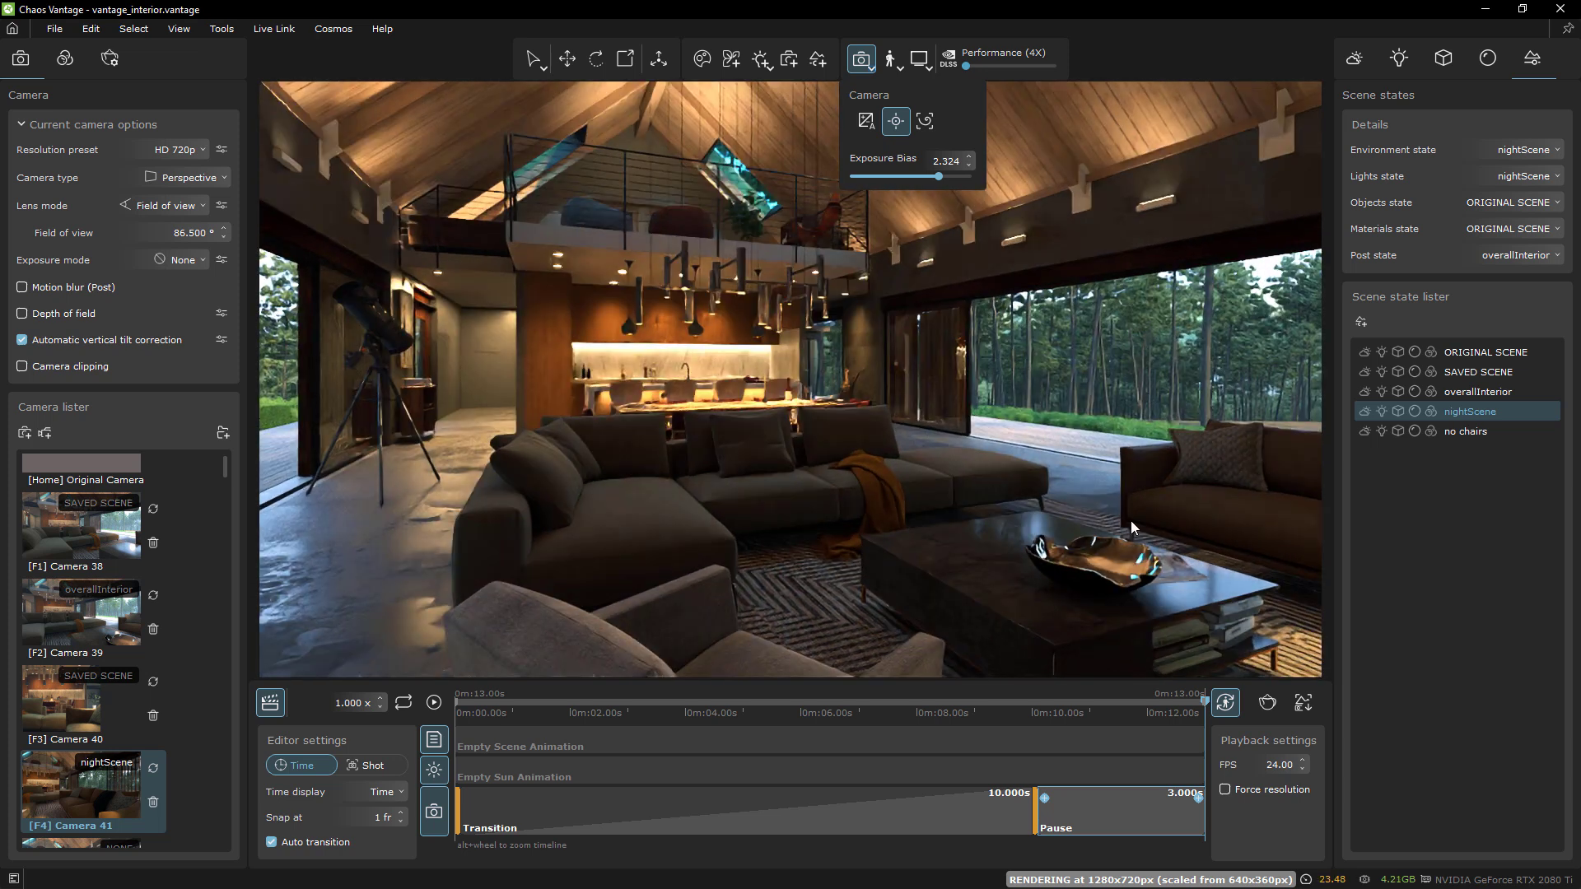
pyautogui.moveTo(1128, 520); pyautogui.dragTo(1123, 448)
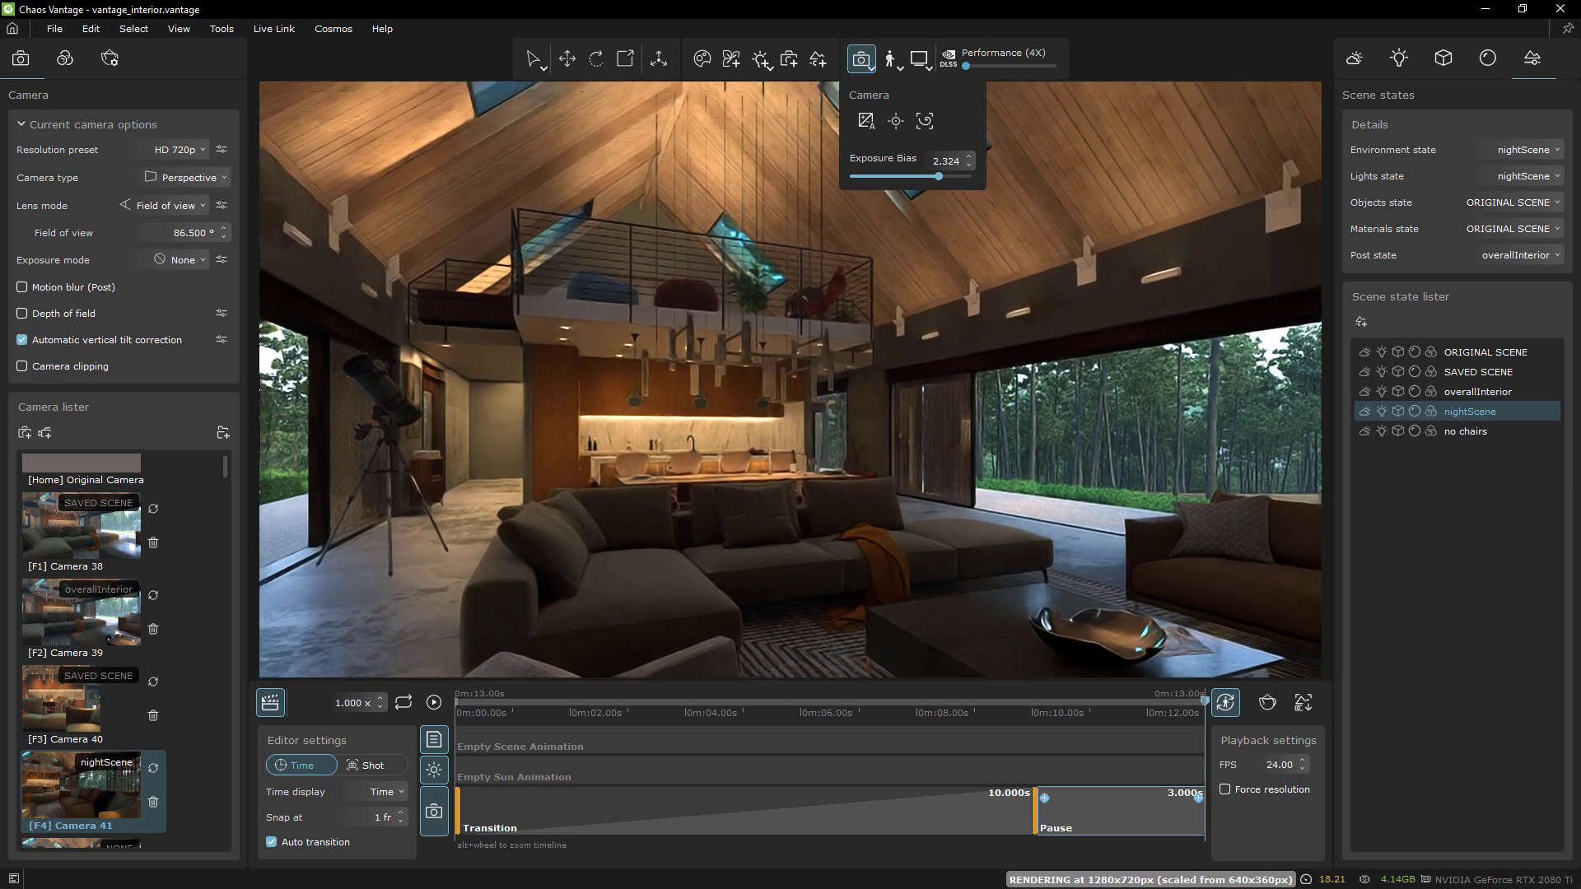
pyautogui.moveTo(1253, 604); pyautogui.dragTo(1058, 550)
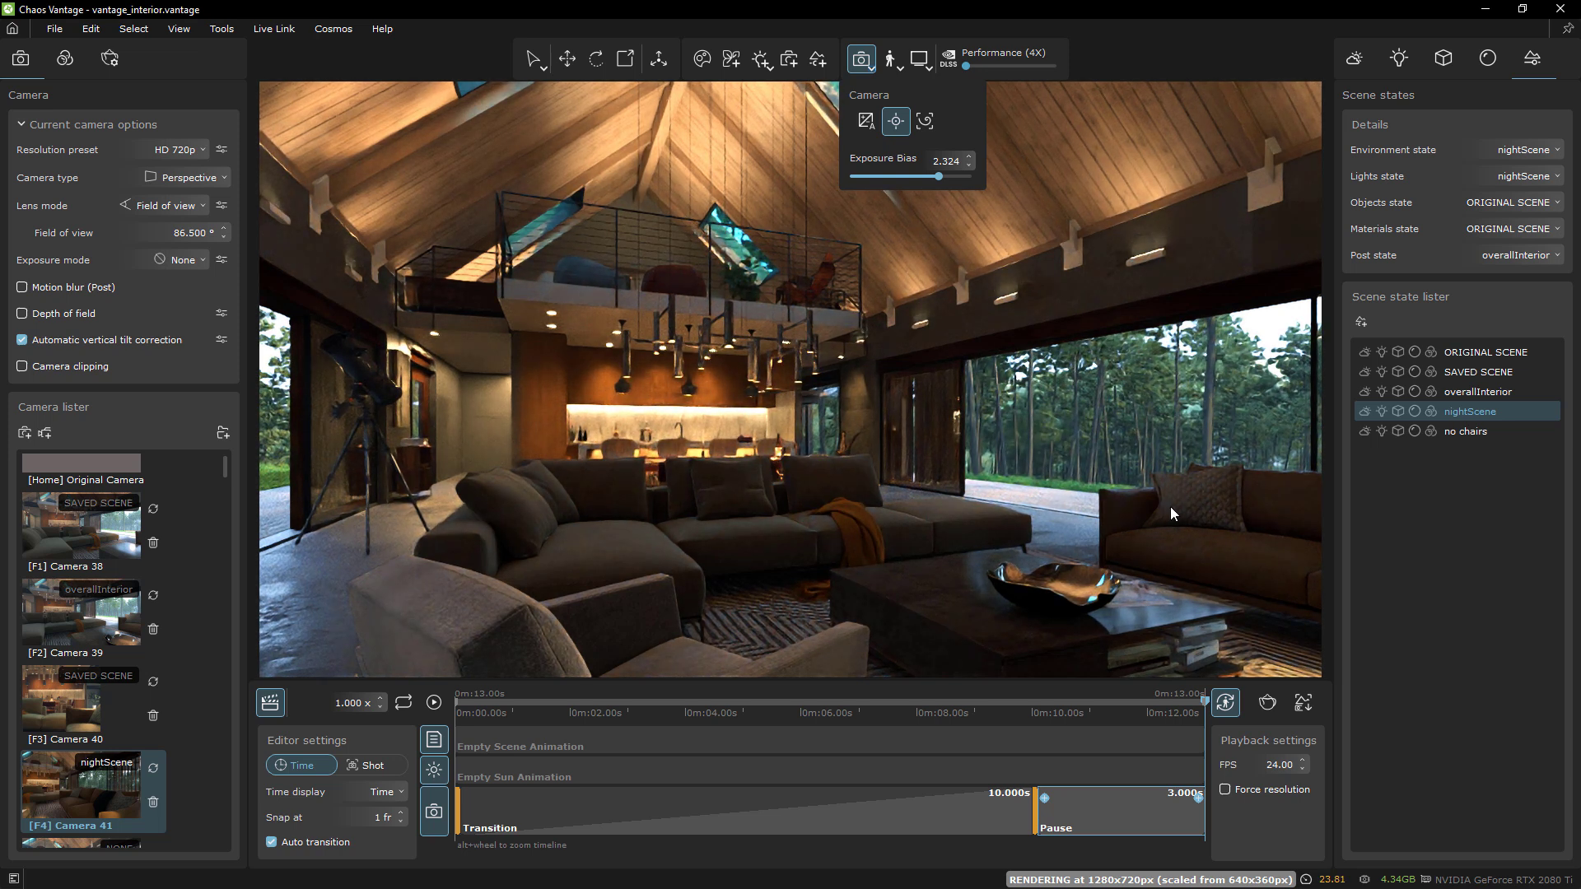
pyautogui.moveTo(1169, 506); pyautogui.dragTo(1276, 507)
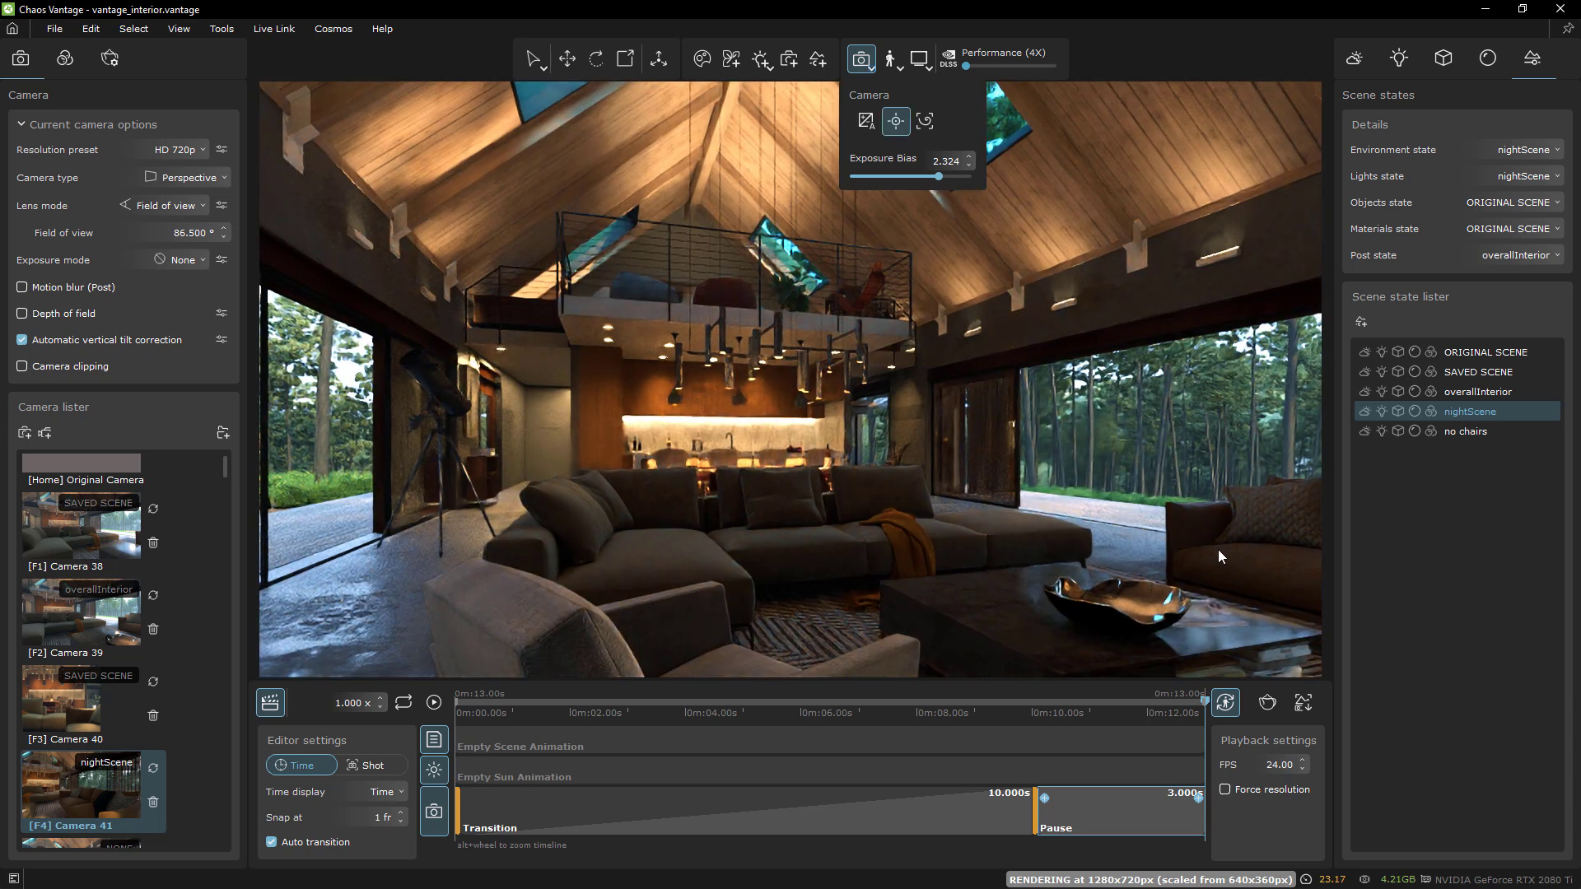
pyautogui.moveTo(1218, 550); pyautogui.dragTo(1173, 546)
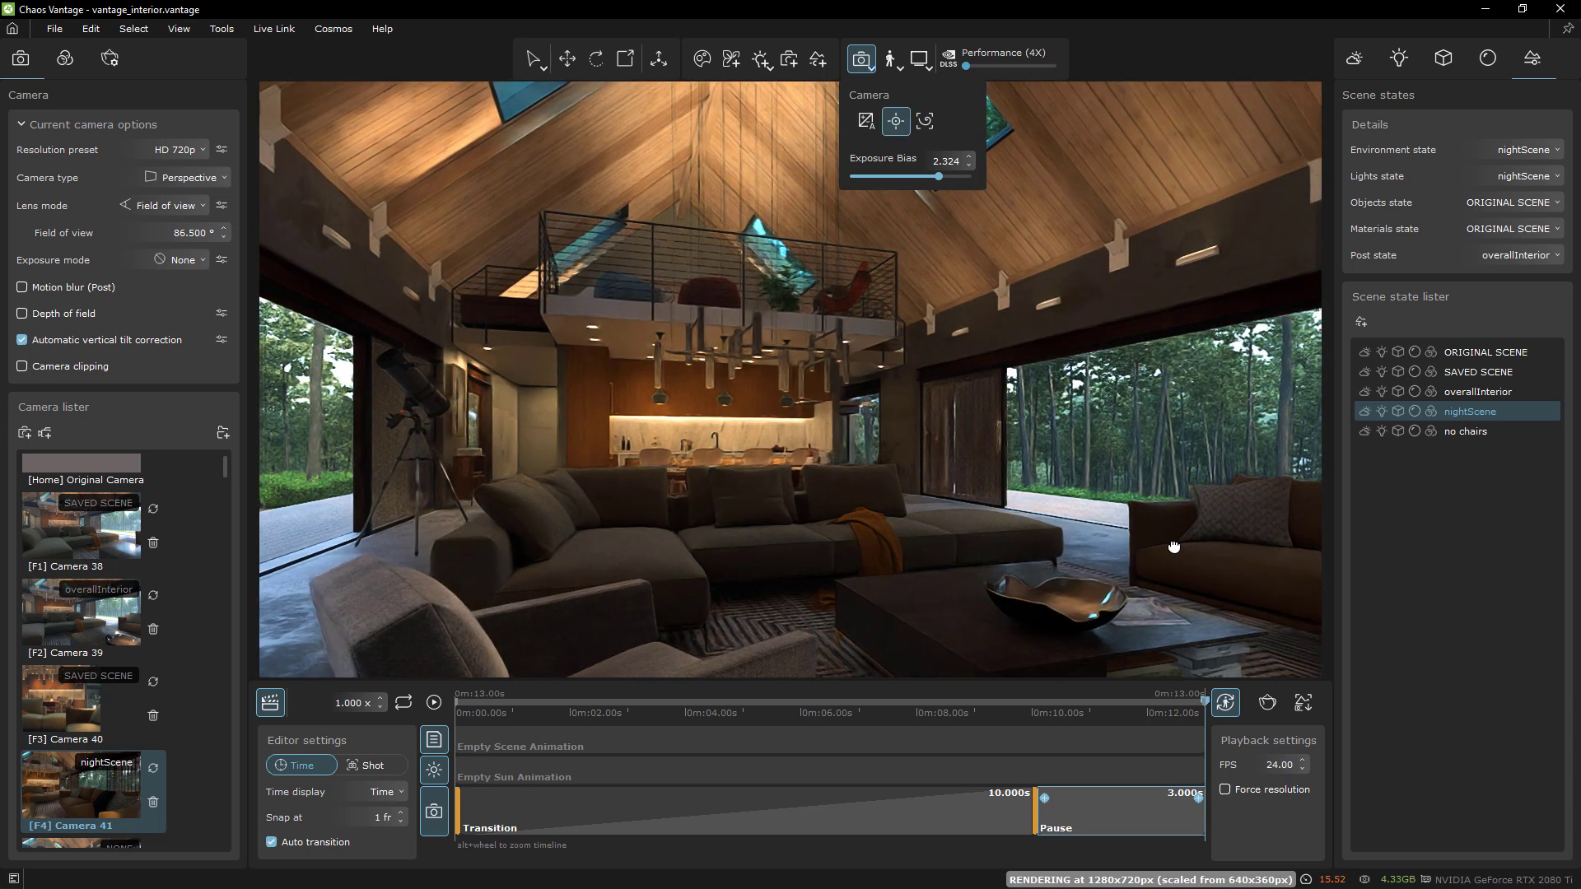